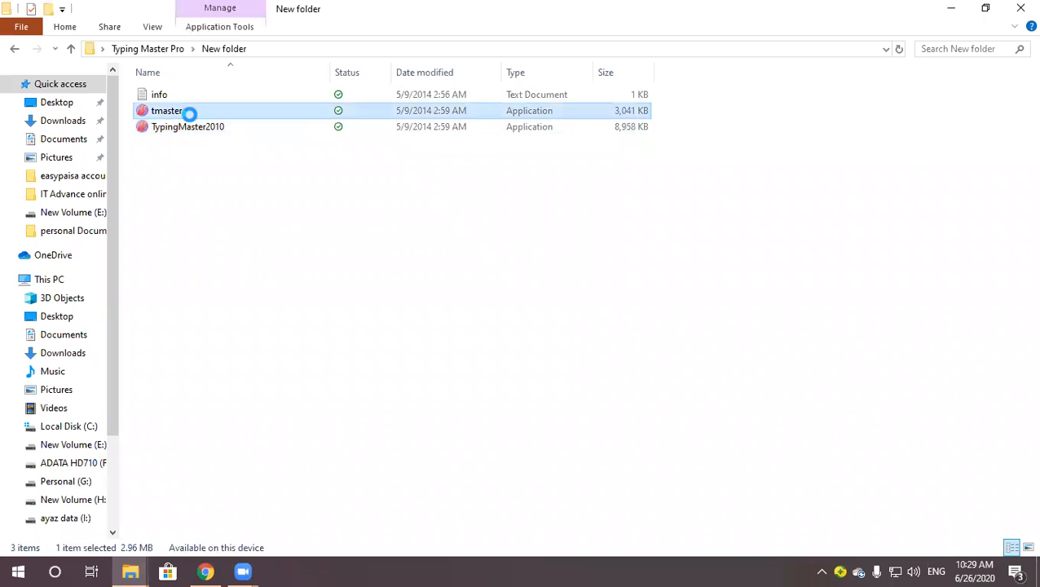
right_click(189, 111)
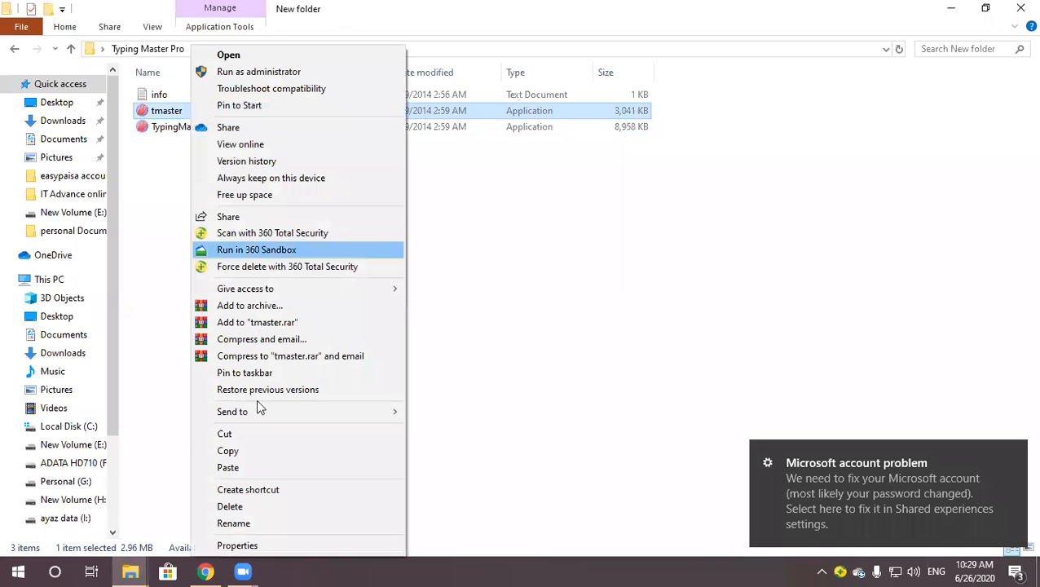
left_click(255, 450)
left_click(58, 281)
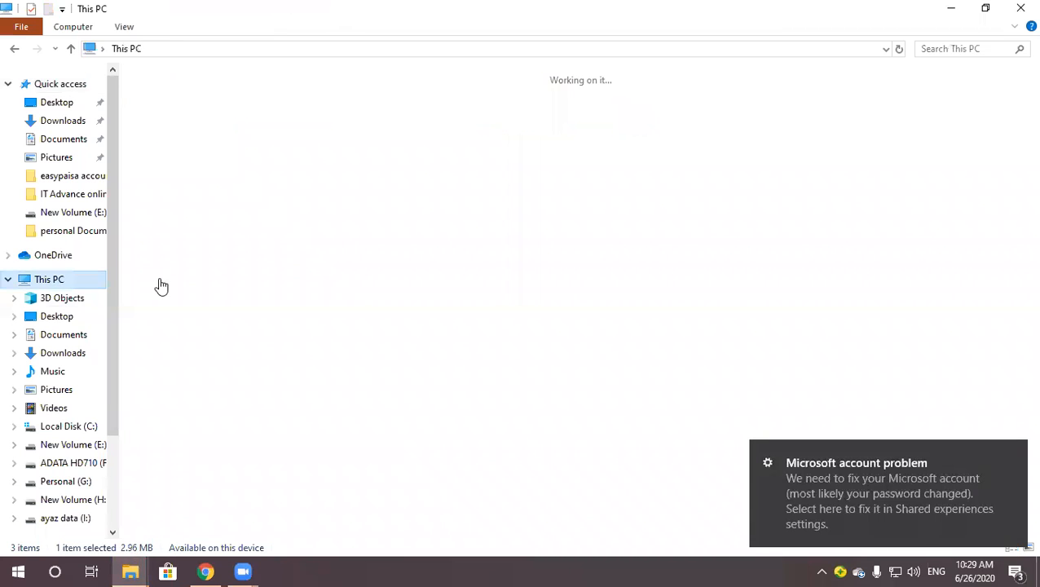
left_click(253, 230)
double_click(249, 226)
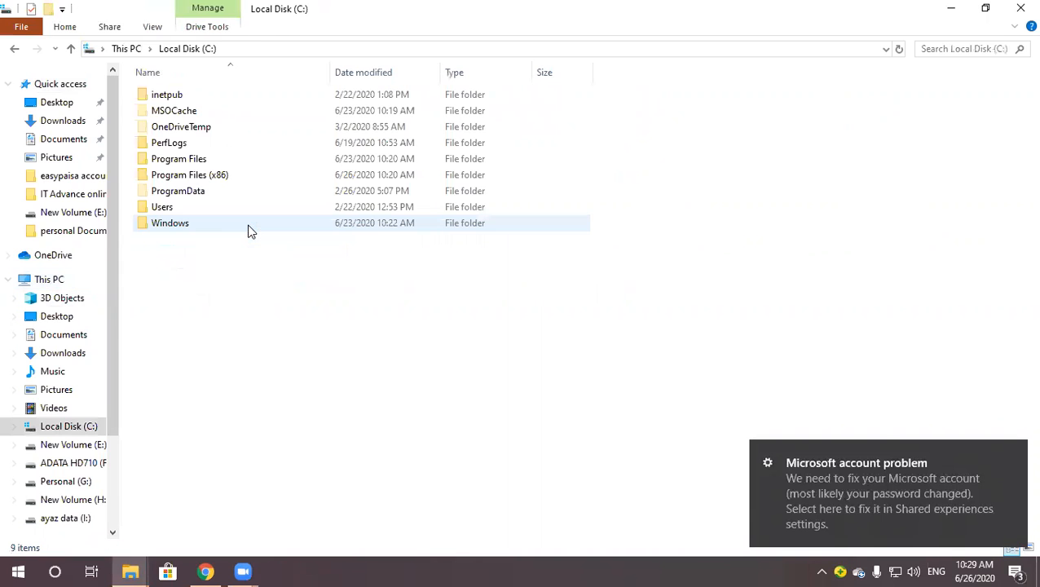
double_click(209, 179)
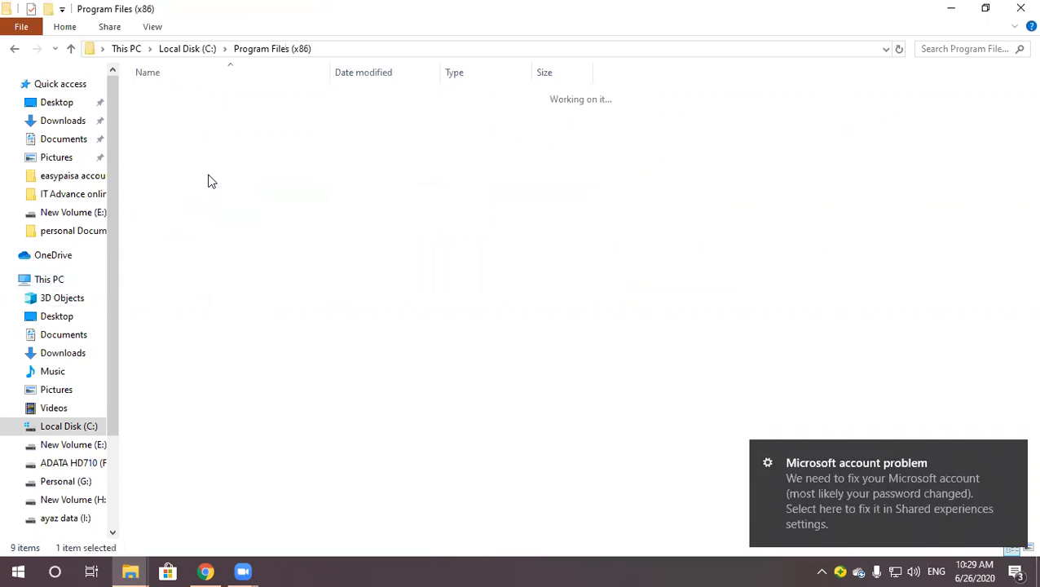
left_click(210, 337)
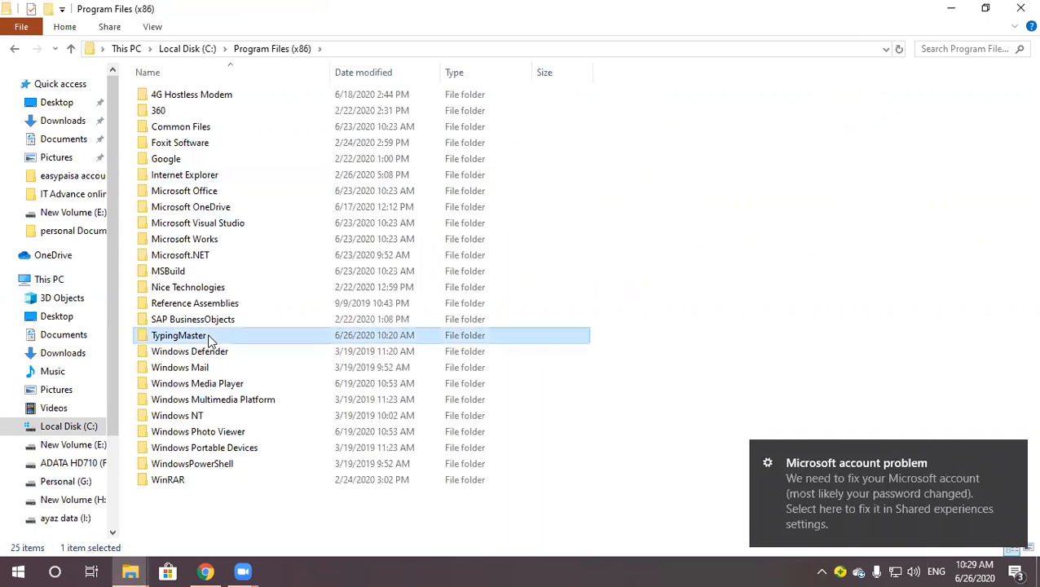
double_click(209, 337)
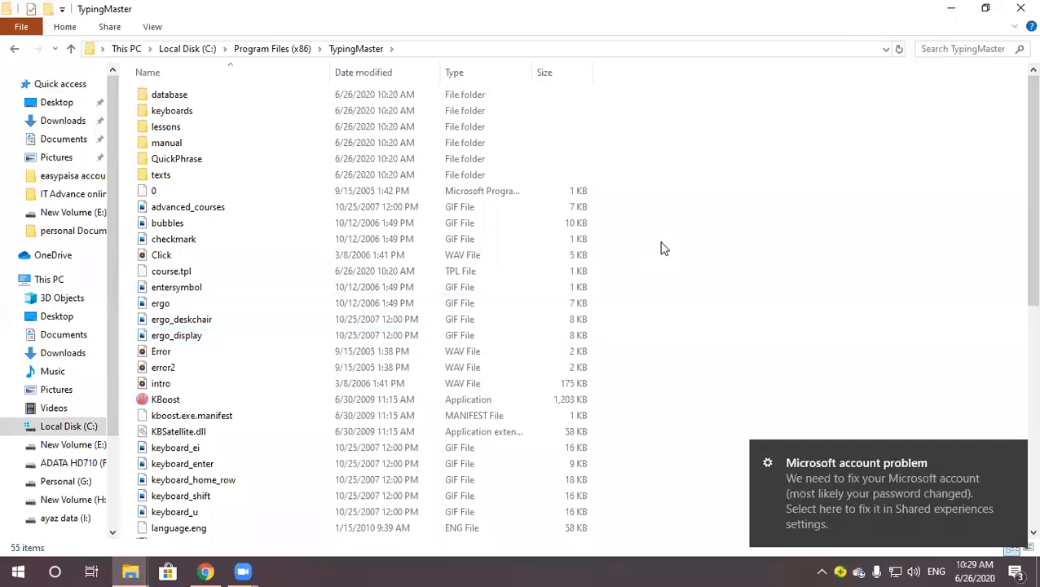
right_click(667, 237)
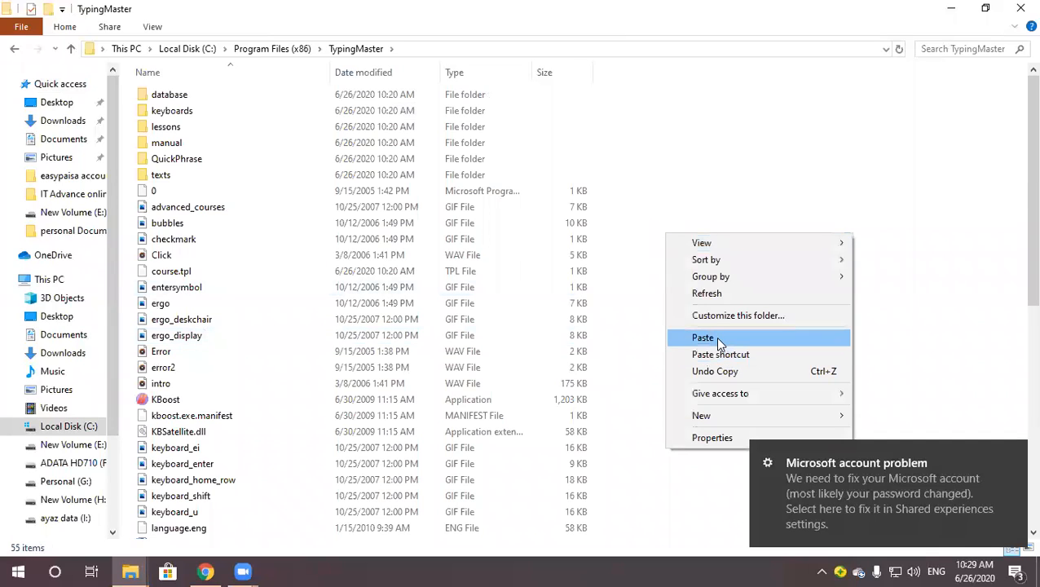
left_click(973, 148)
left_click(1021, 9)
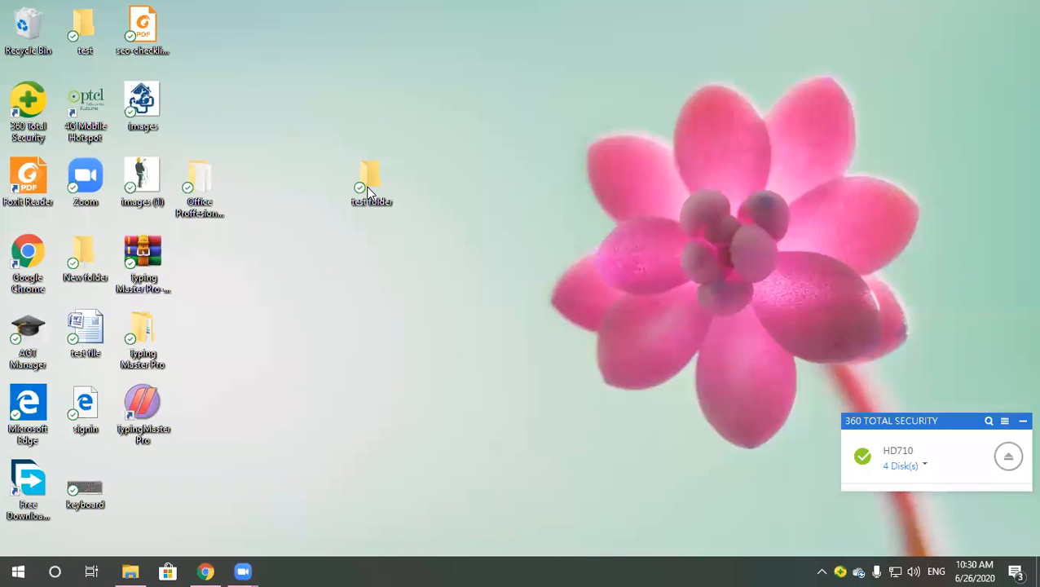
Copy the tmaster application from New folder inside the desktop's Typing Master Pro folder.
left_click(130, 342)
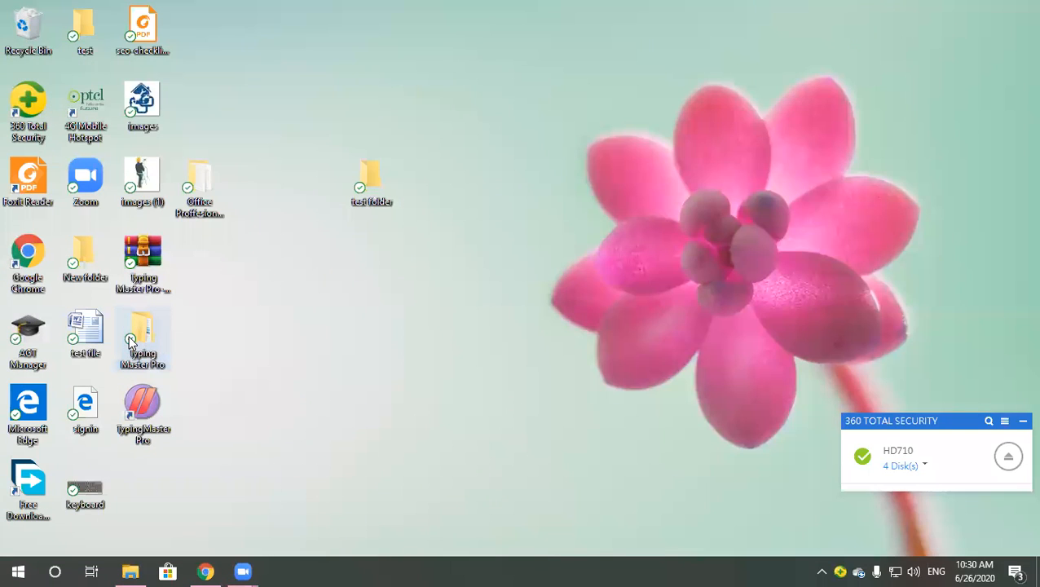
double_click(131, 342)
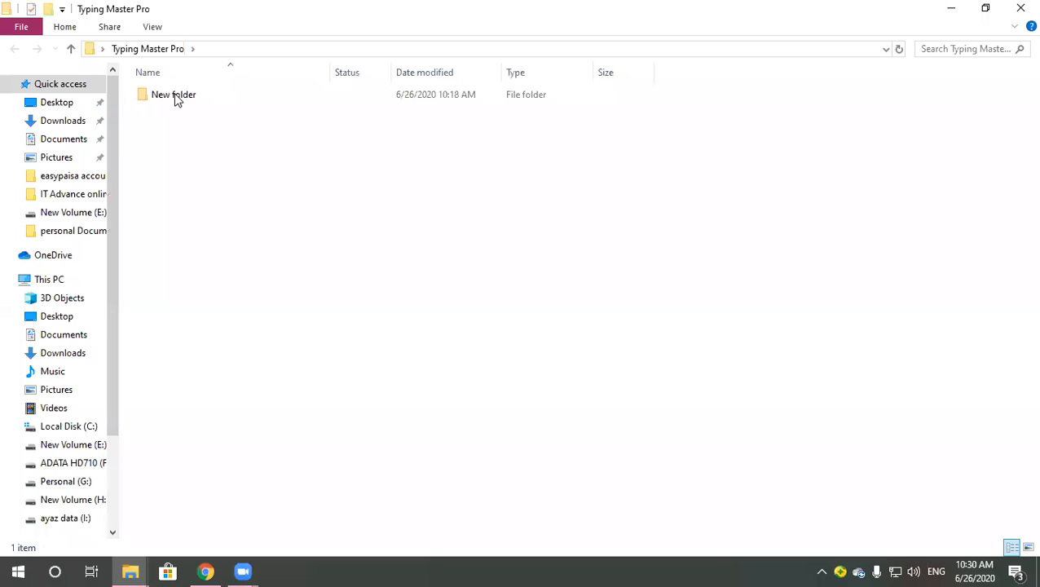
double_click(174, 95)
left_click(177, 114)
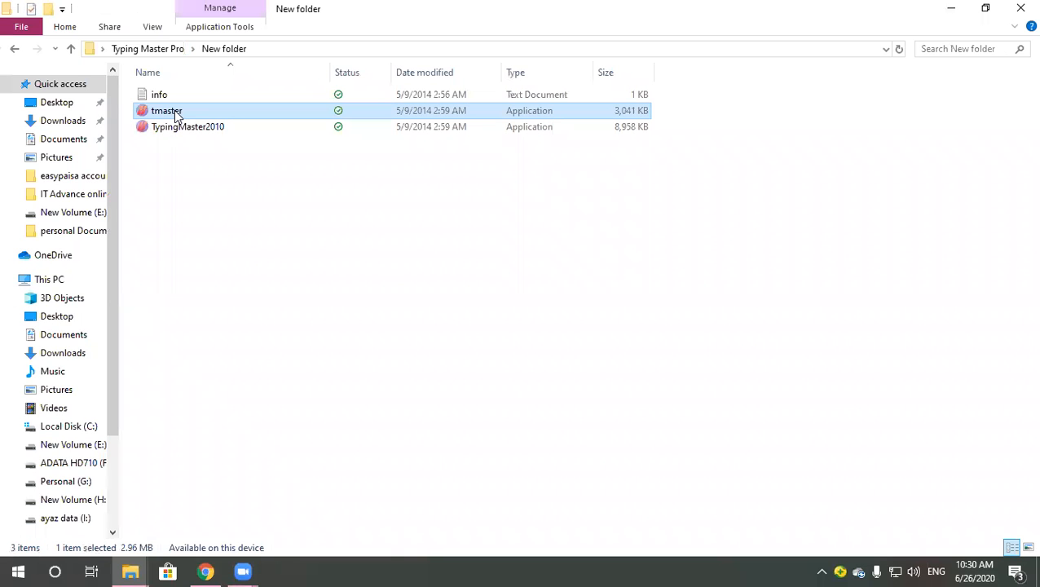
right_click(174, 114)
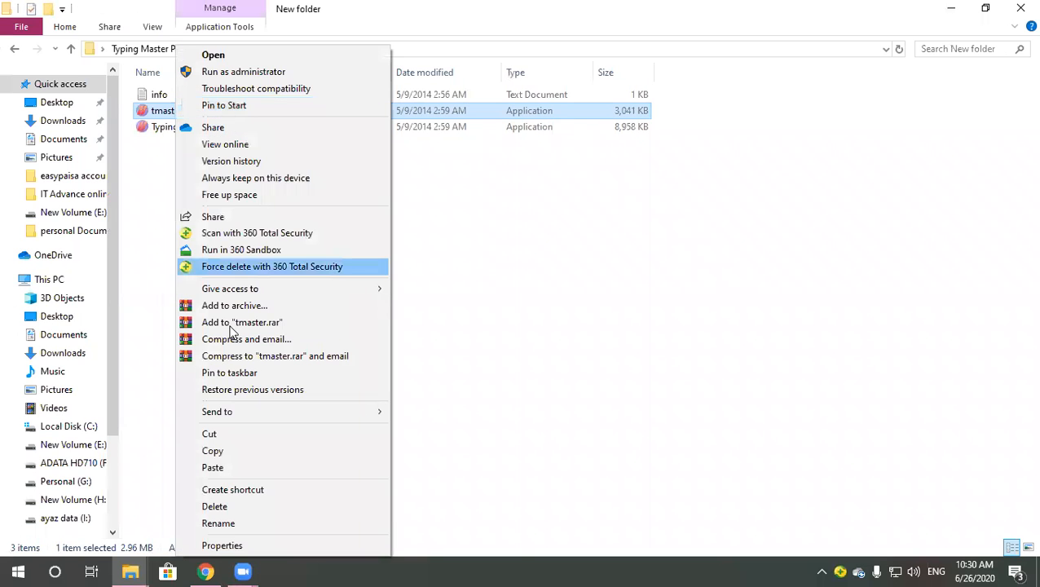
left_click(213, 451)
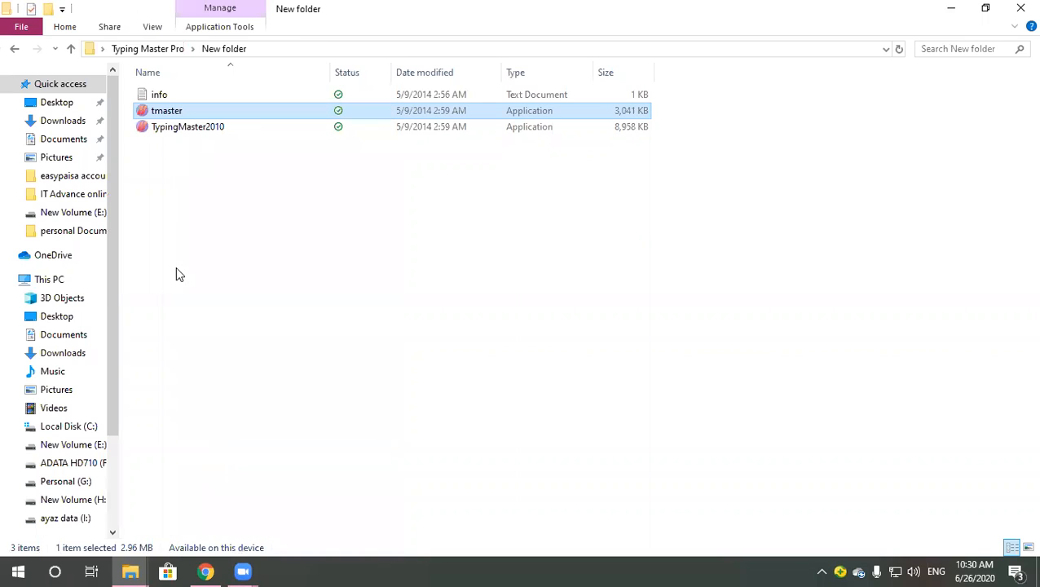
Open the TypingMaster installation folder in Program Files (x86) on Local Disk (C:).
left_click(51, 279)
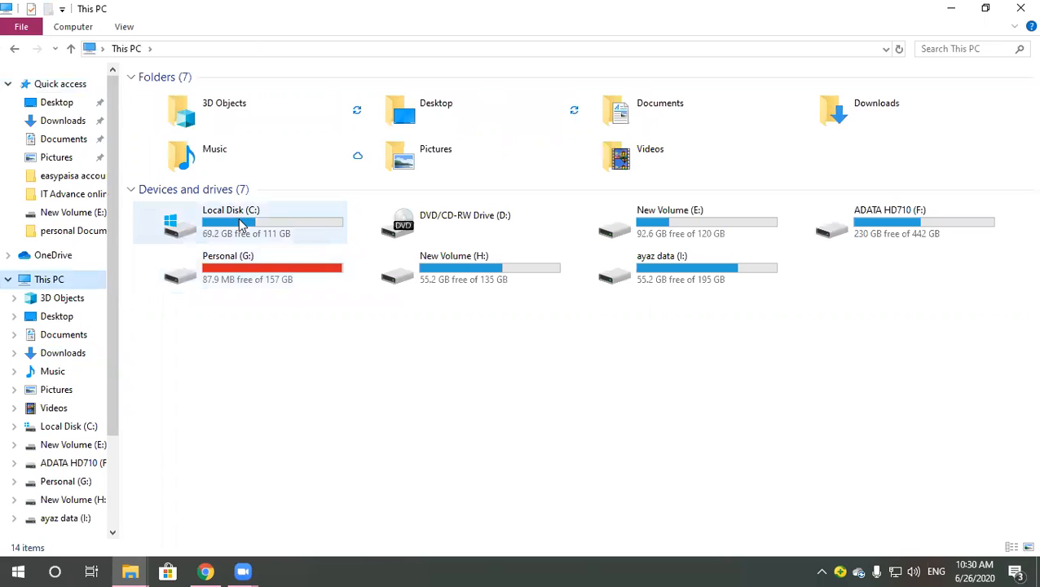
double_click(238, 224)
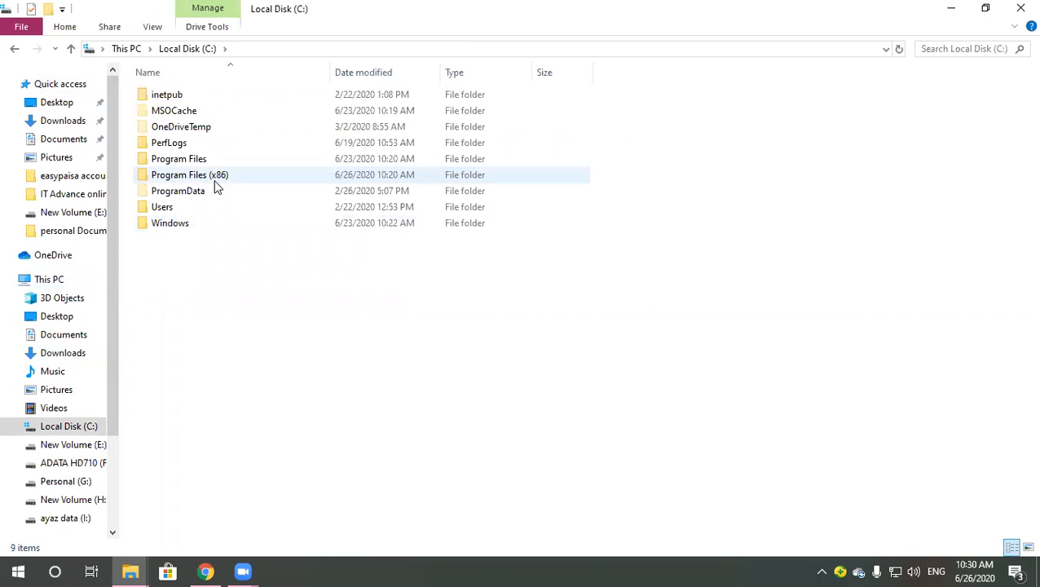
left_click(215, 181)
double_click(215, 181)
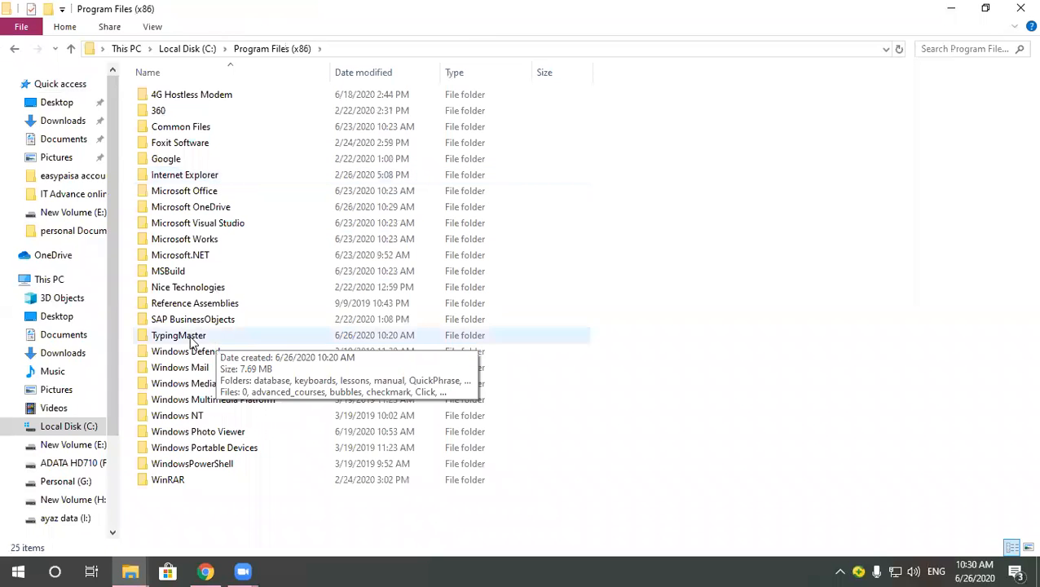
double_click(187, 338)
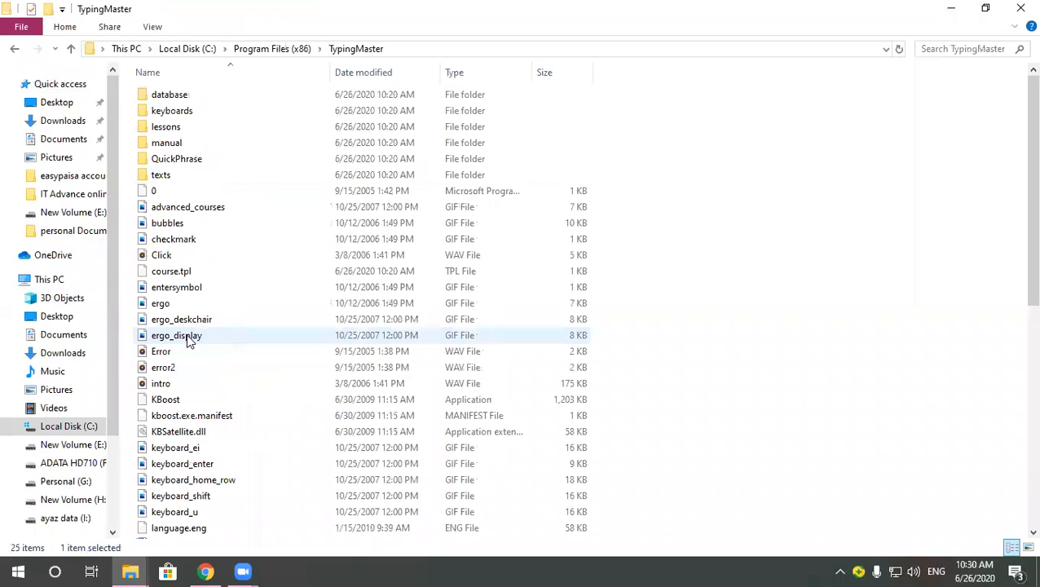
Paste the copied tmaster application into the TypingMaster folder, replacing the existing file and granting permission.
right_click(731, 272)
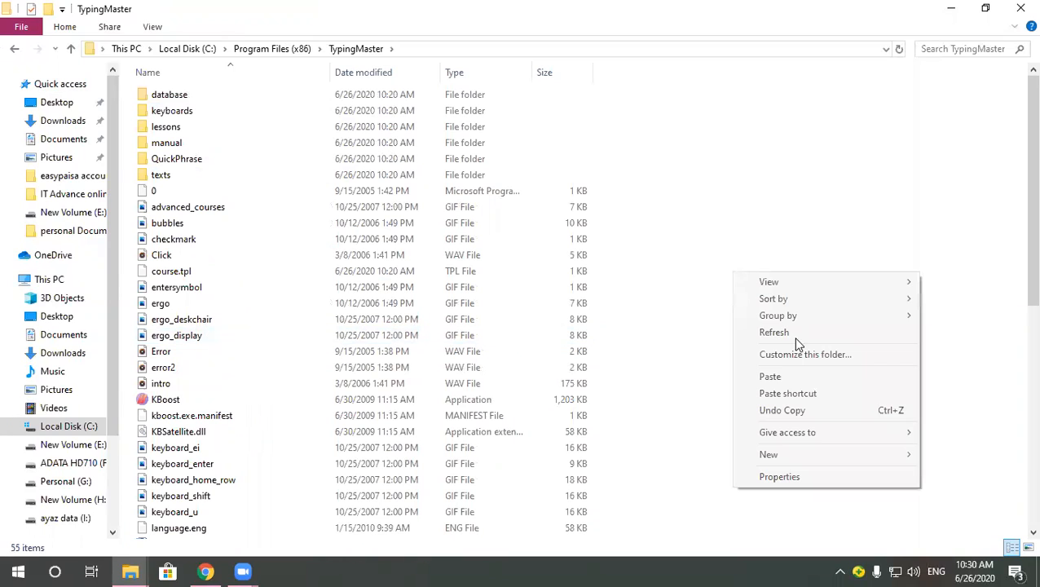
left_click(796, 382)
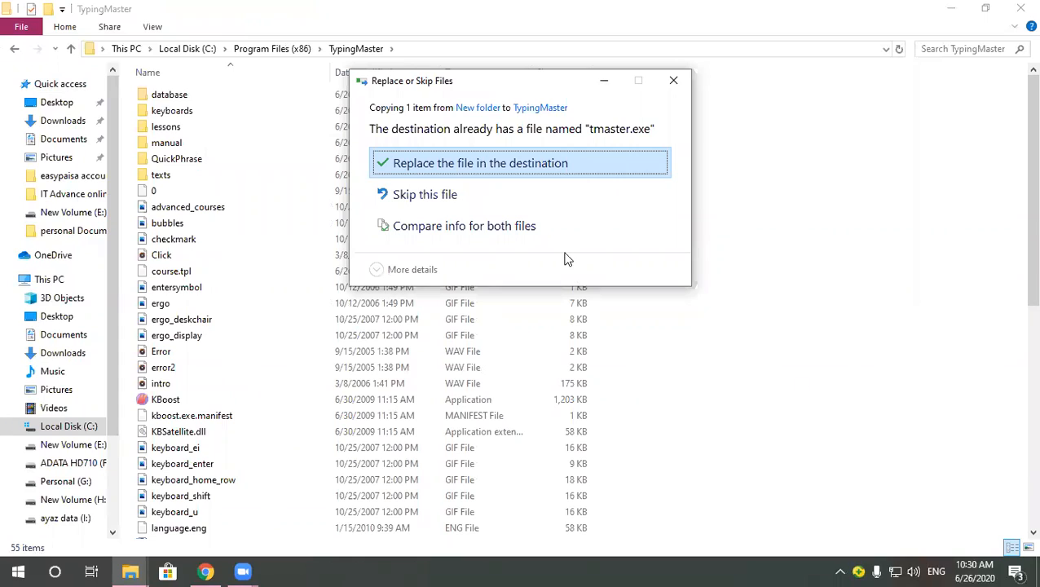
left_click(511, 163)
left_click(491, 186)
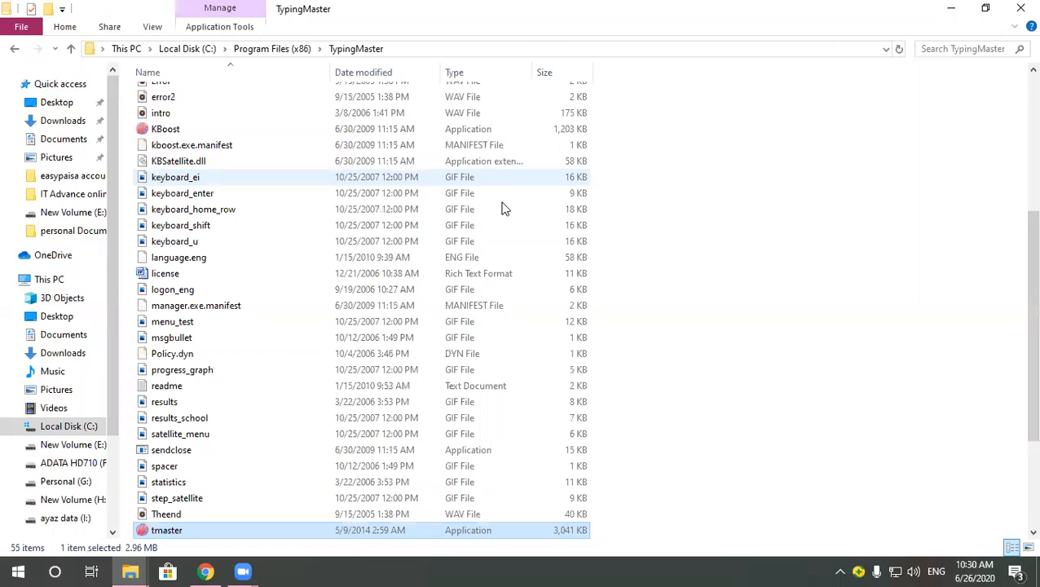
key("Return")
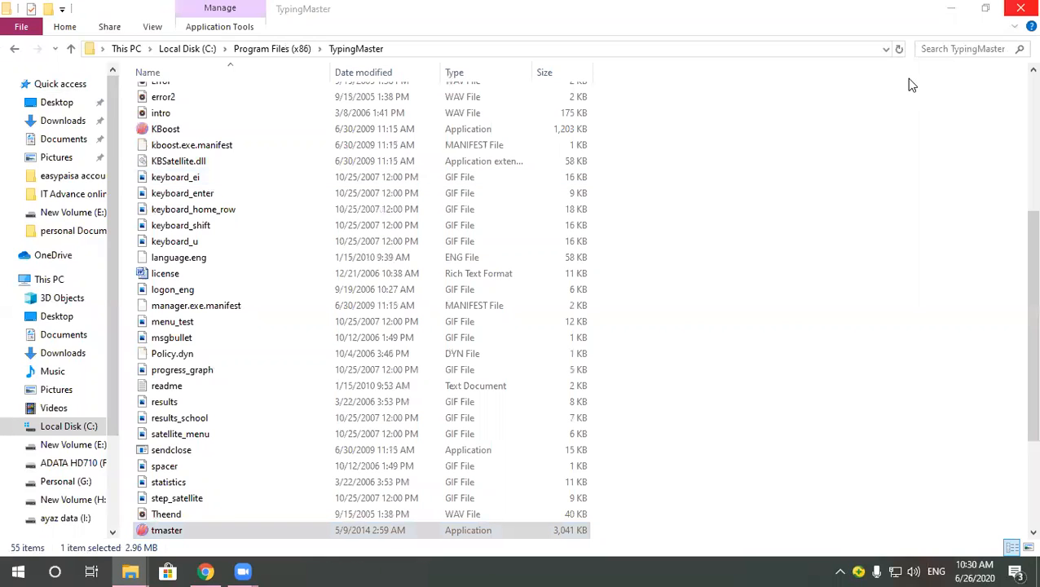
Launch TypingMaster Pro from the desktop and enter it with the existing user profile.
key("super+d")
double_click(159, 402)
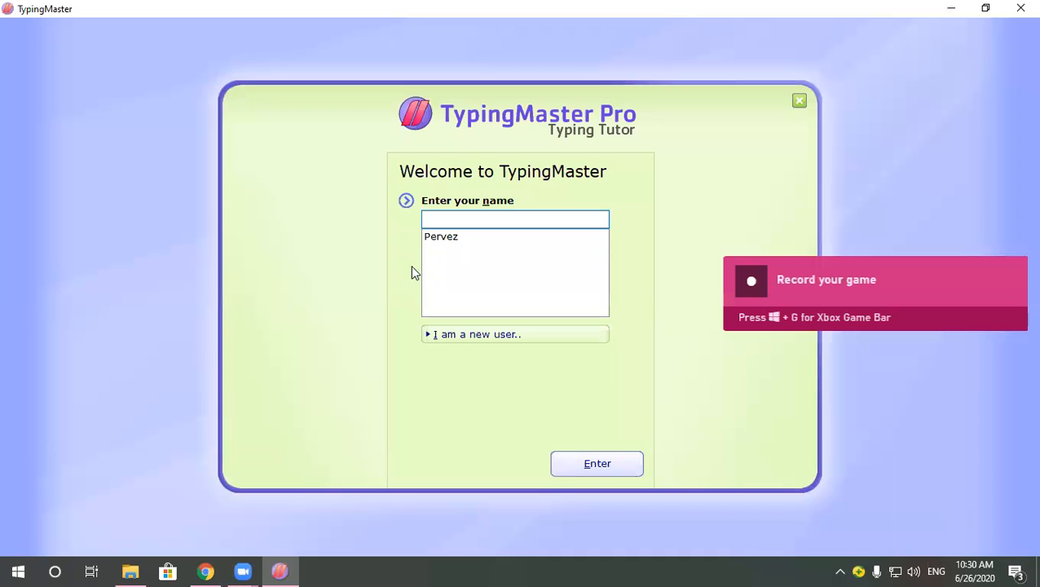
key("Down")
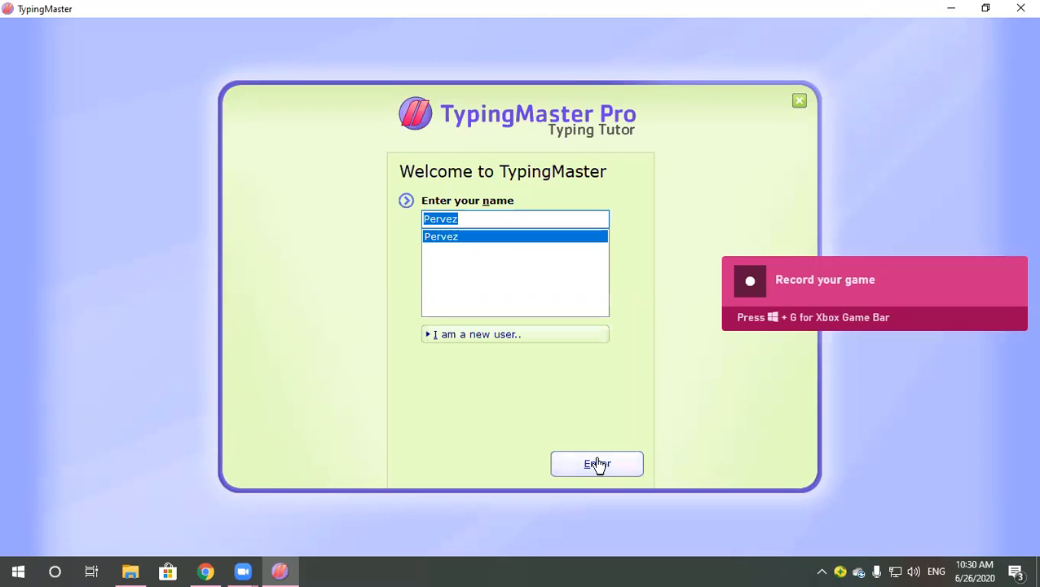
key("Return")
Look through the Touch Typing Course lessons, including 5, 7, 11 and 8, return to lesson 1, and close TypingMaster.
left_click(332, 133)
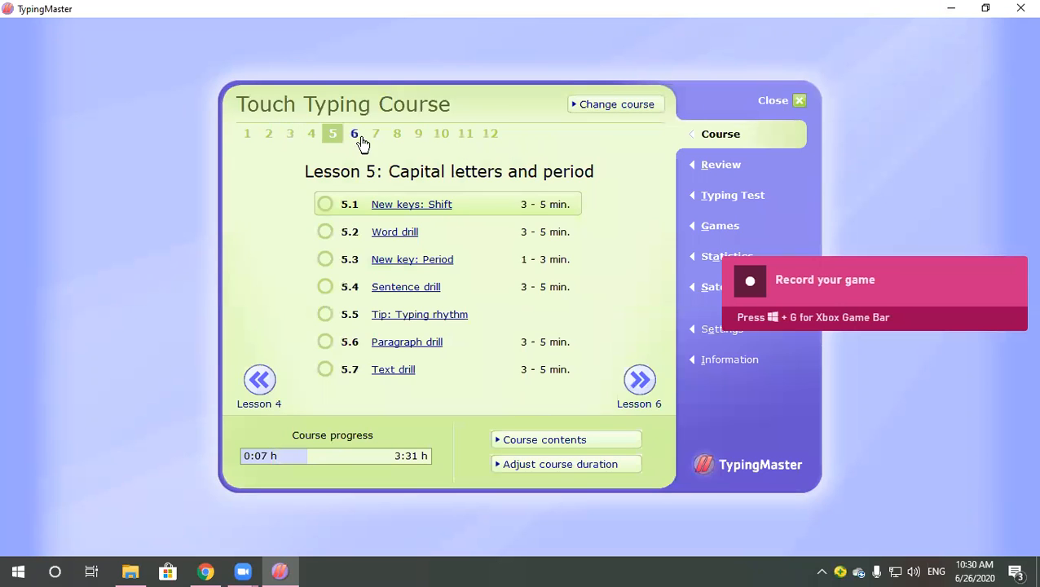
left_click(375, 134)
left_click(421, 139)
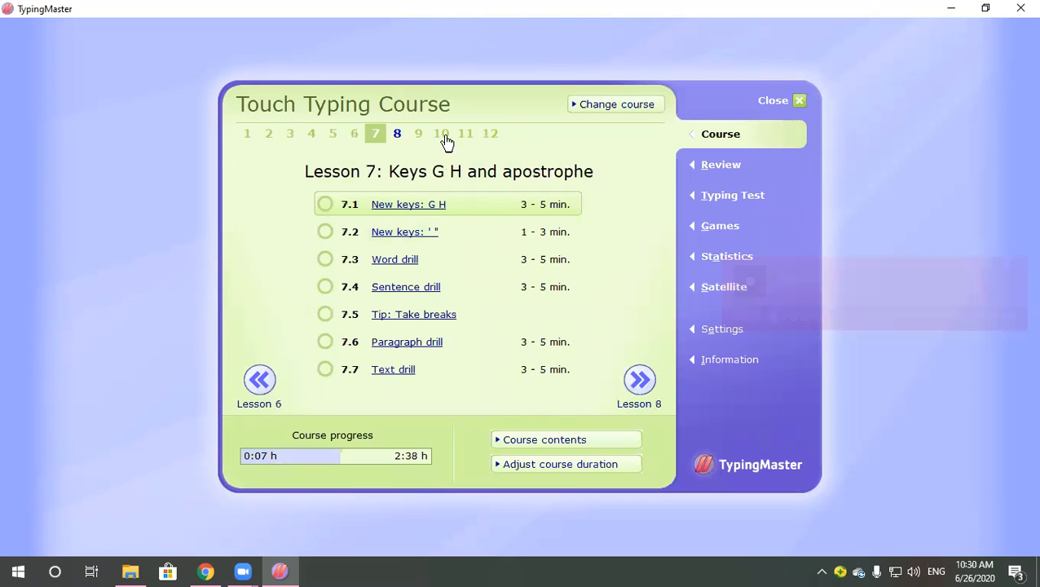
left_click(466, 139)
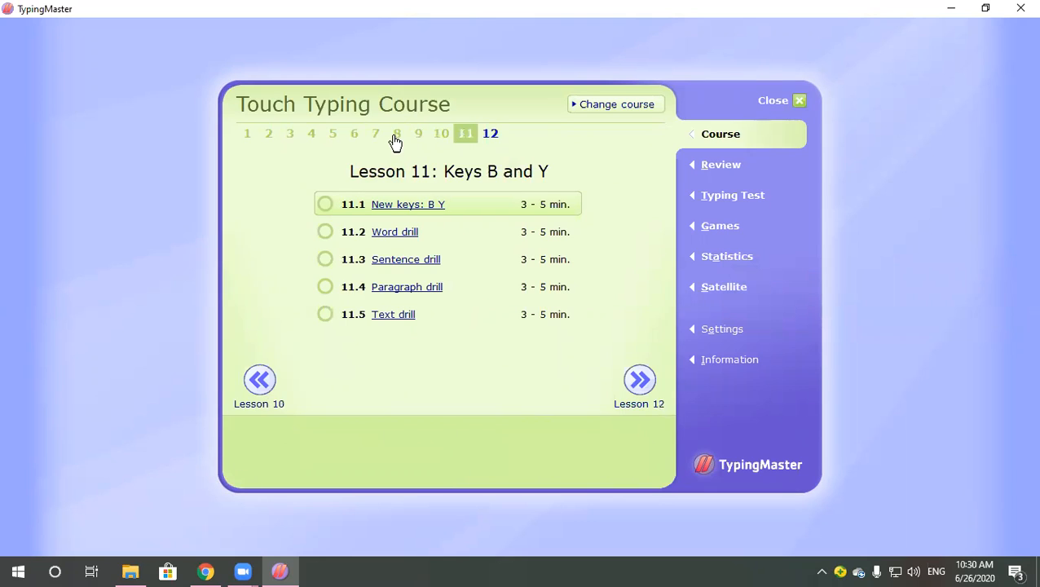
left_click(396, 139)
left_click(355, 139)
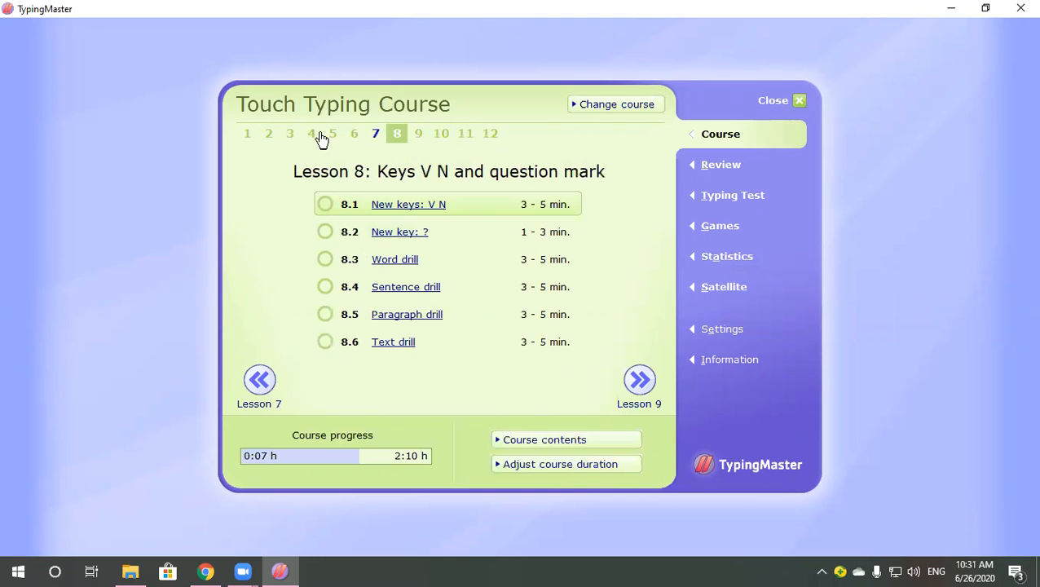
left_click(269, 137)
left_click(249, 134)
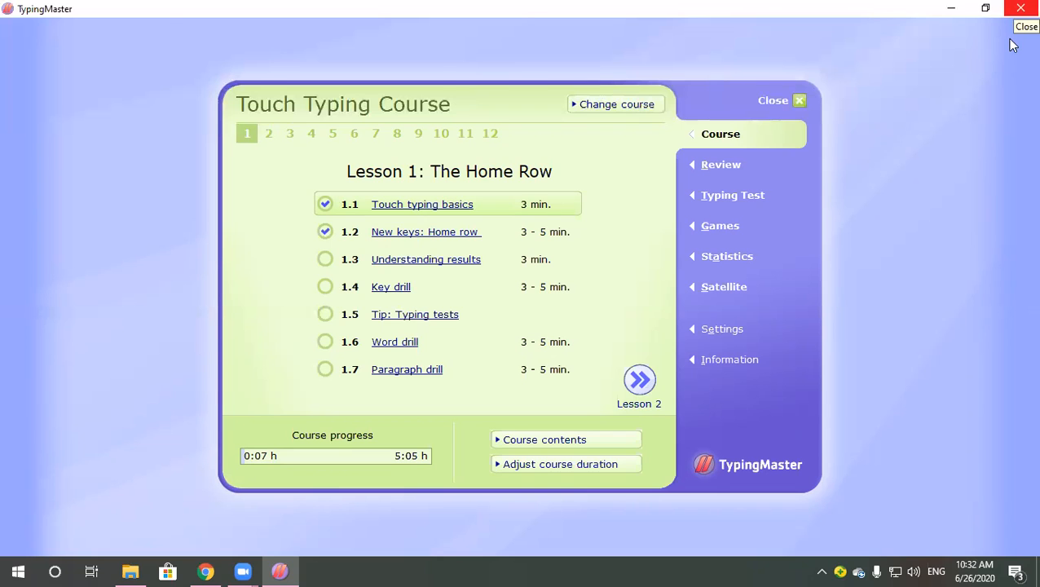
left_click(1019, 9)
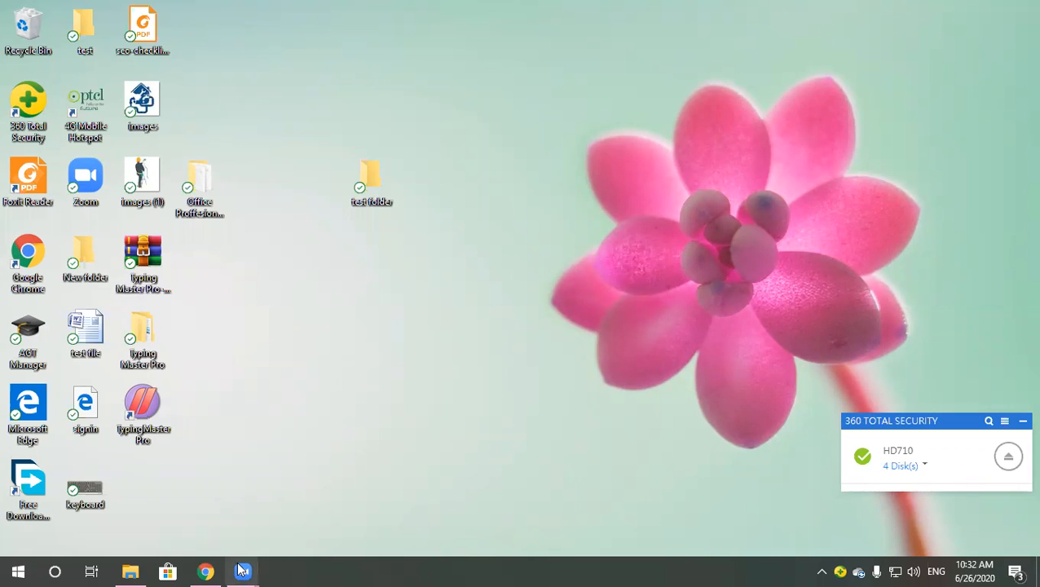
Switch to WhatsApp in Chrome, review the cursor movement and selection list in the IT Advance Online class chat, and minimize the browser.
left_click(204, 572)
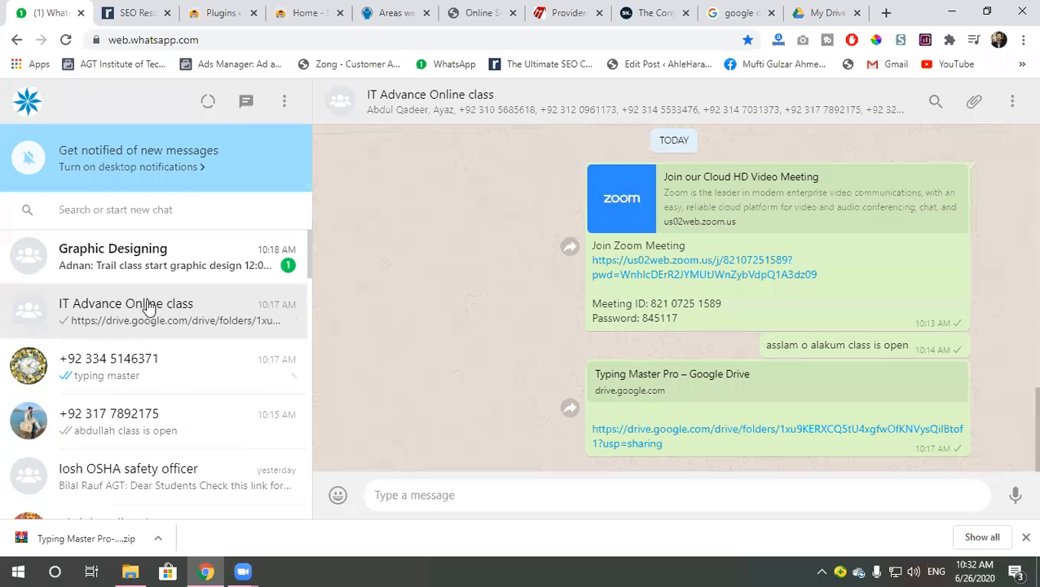
scroll(593, 316, "up", 10)
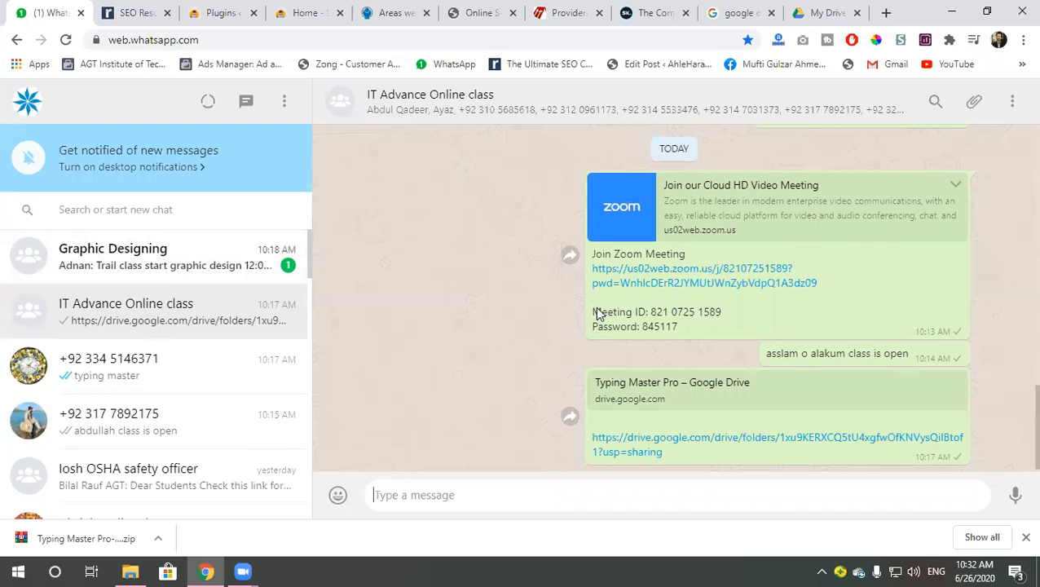
scroll(598, 314, "up", 4)
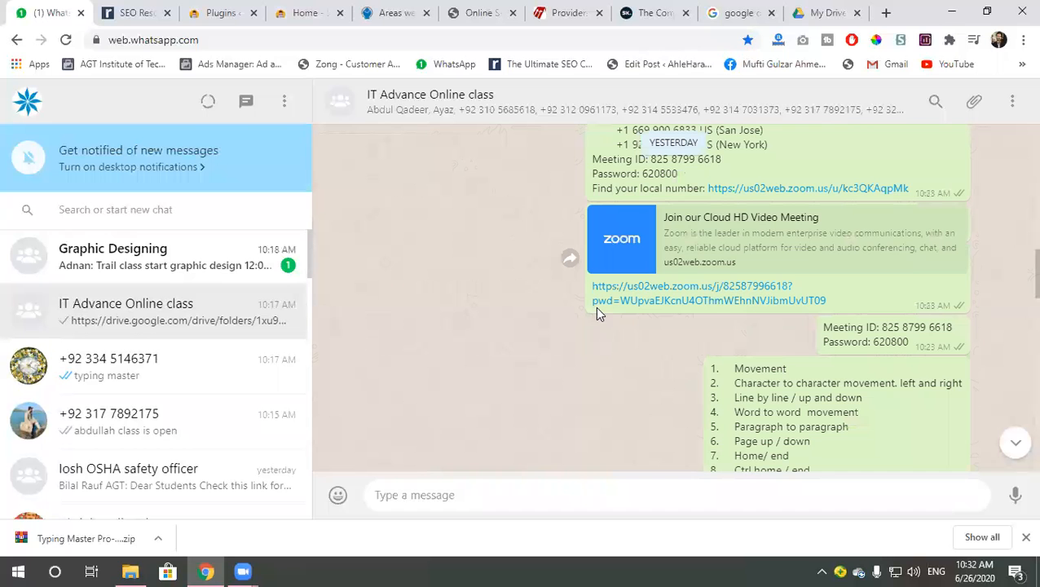
scroll(725, 359, "down", 1)
scroll(737, 321, "down", 1)
left_click_drag(732, 212, 812, 377)
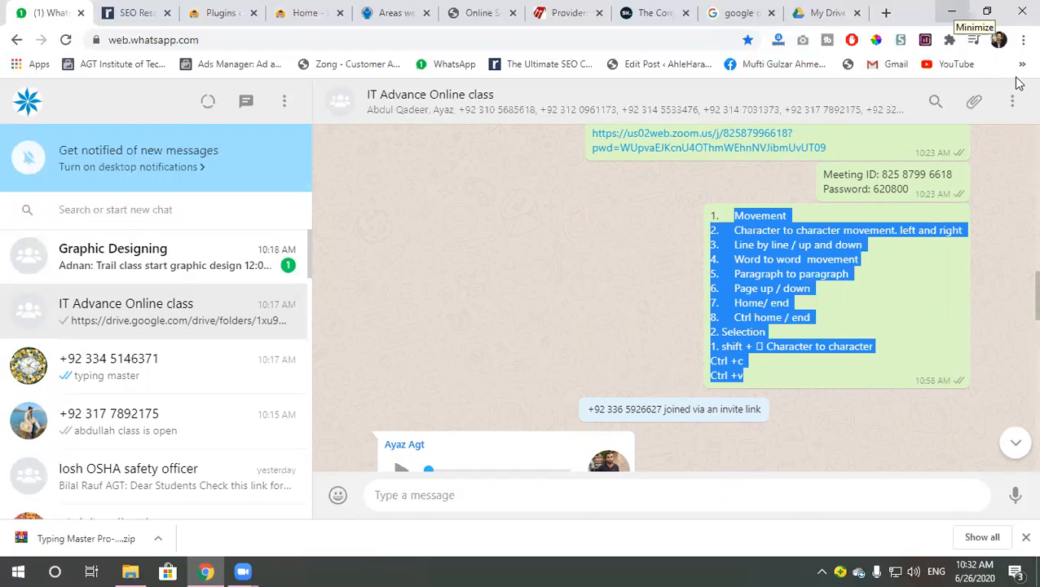
left_click(951, 12)
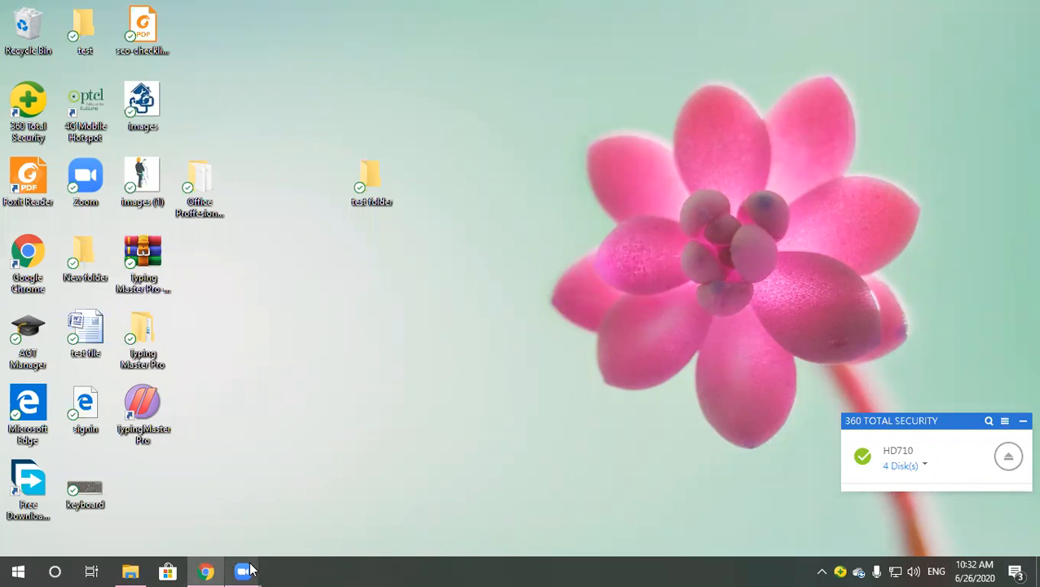
mouse_move(245, 570)
left_click(304, 485)
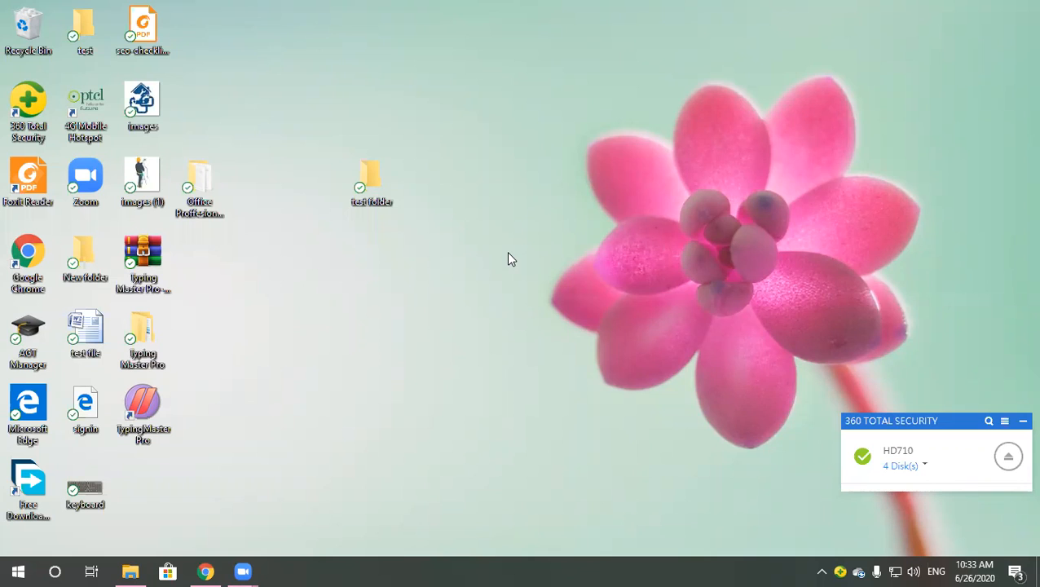
Launch Microsoft Word by running winword, and close the document recovery list, choosing to remove the recovered files.
key("super+r")
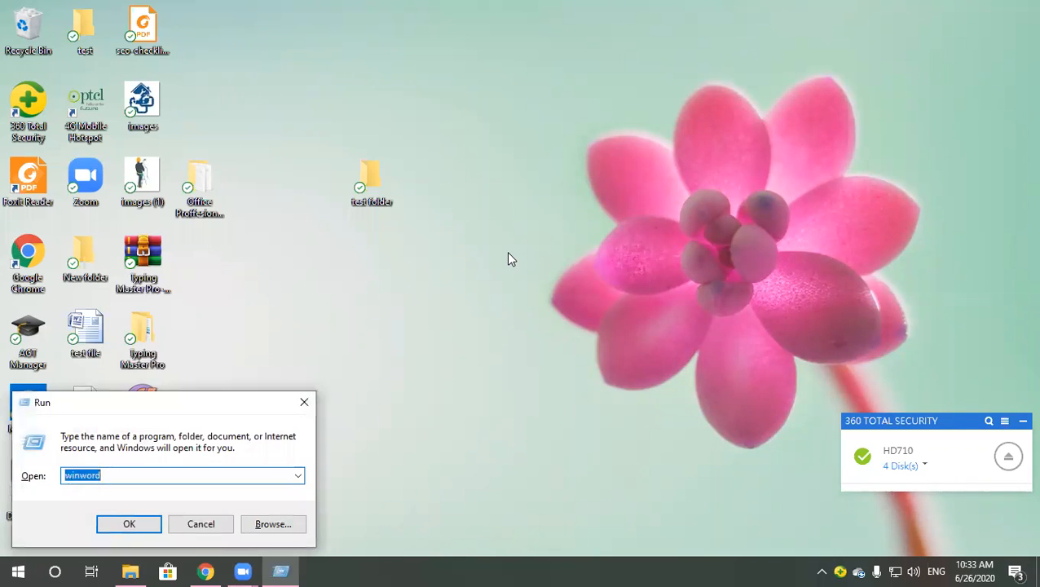
key("Return")
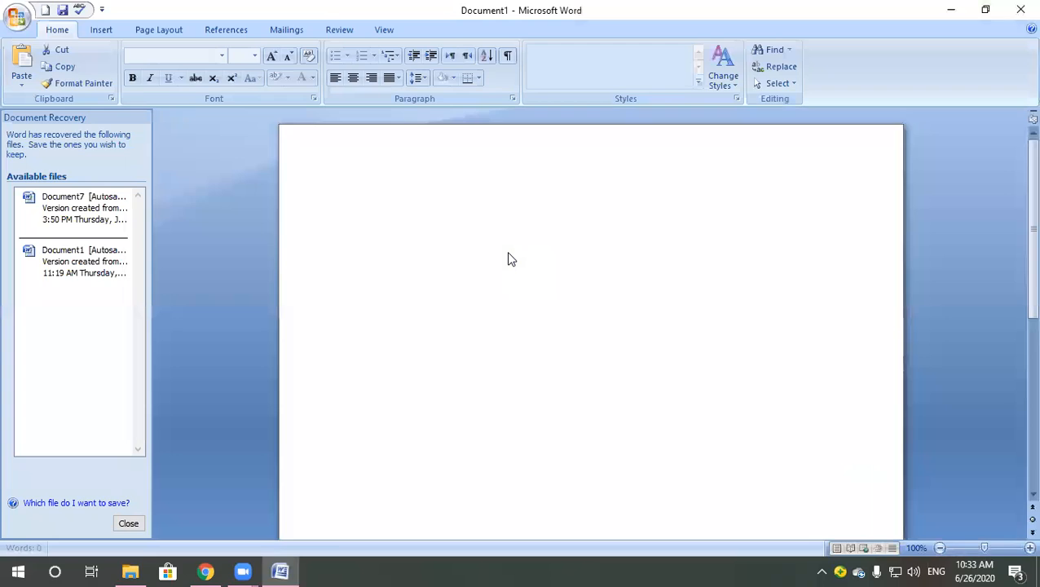
left_click(124, 526)
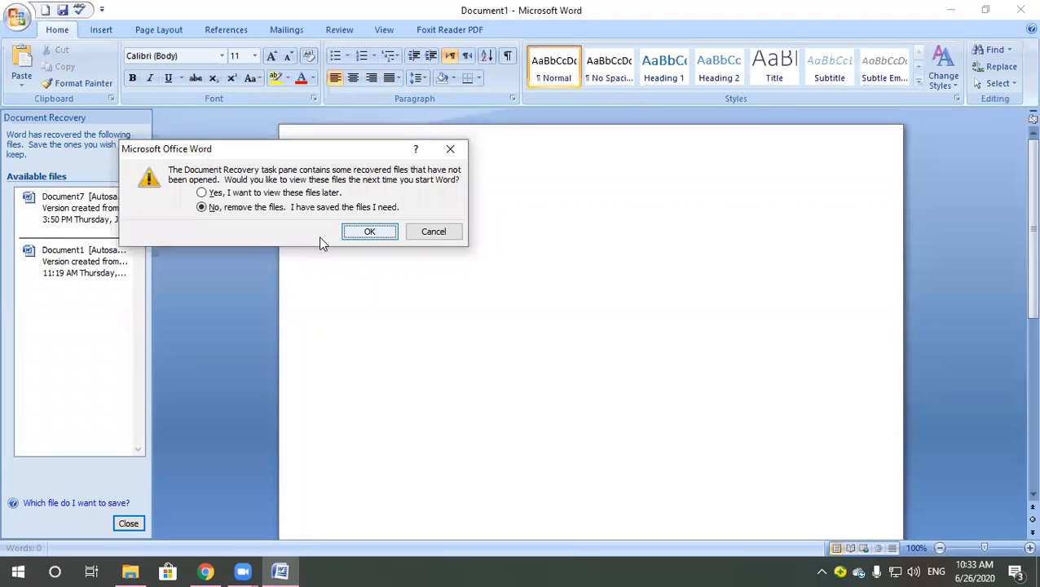
left_click(366, 233)
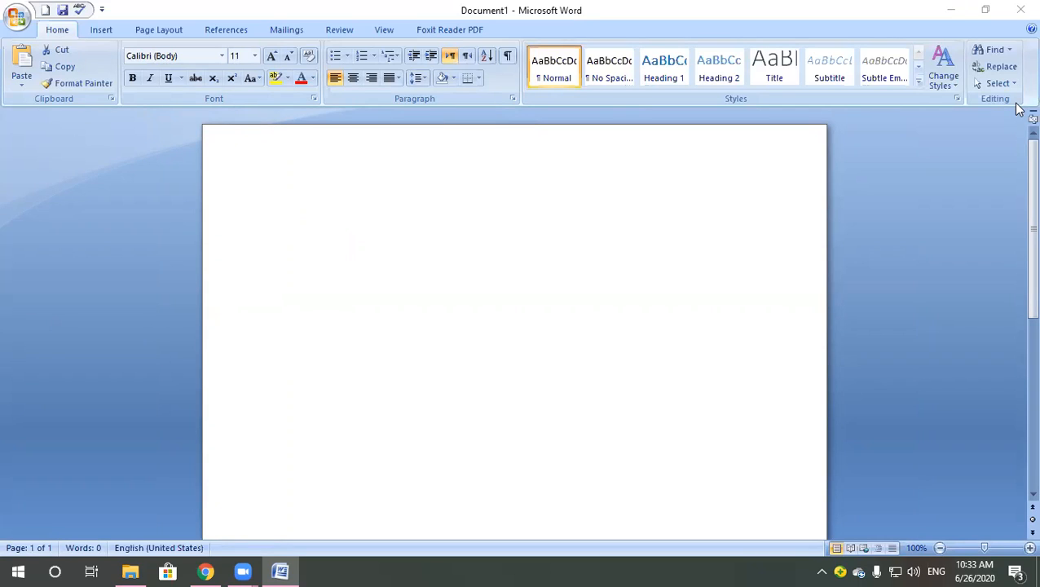
Create a new blank document and fill it with two paragraphs of sample text using =rand(2).
left_click(417, 245)
key("ctrl+n")
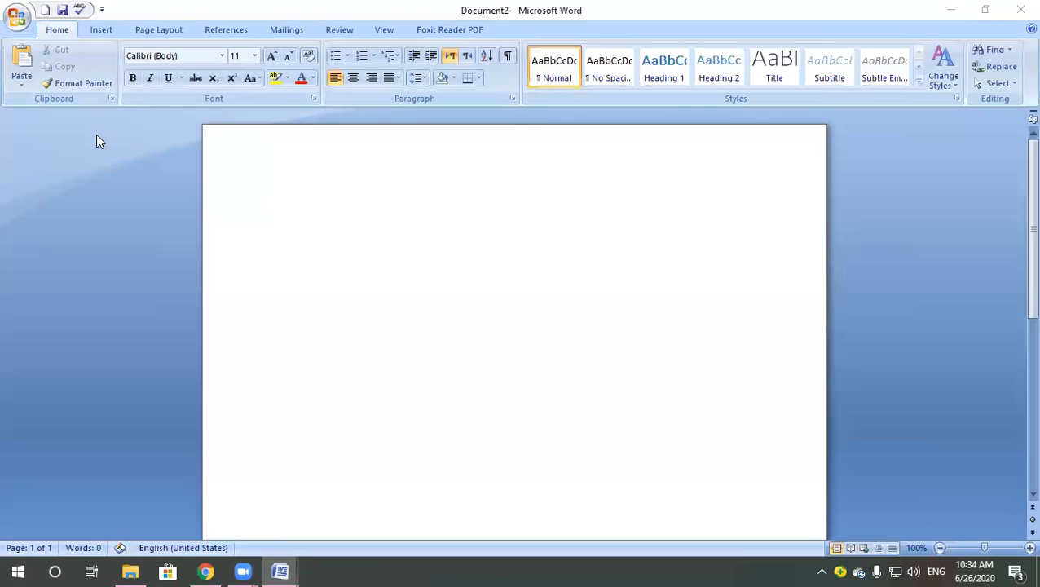
left_click(336, 232)
type("=rand(2)")
key("Return")
Select the first line from the paragraph's start, extend the selection downward line by line, and shrink it back to the start.
left_click(278, 205)
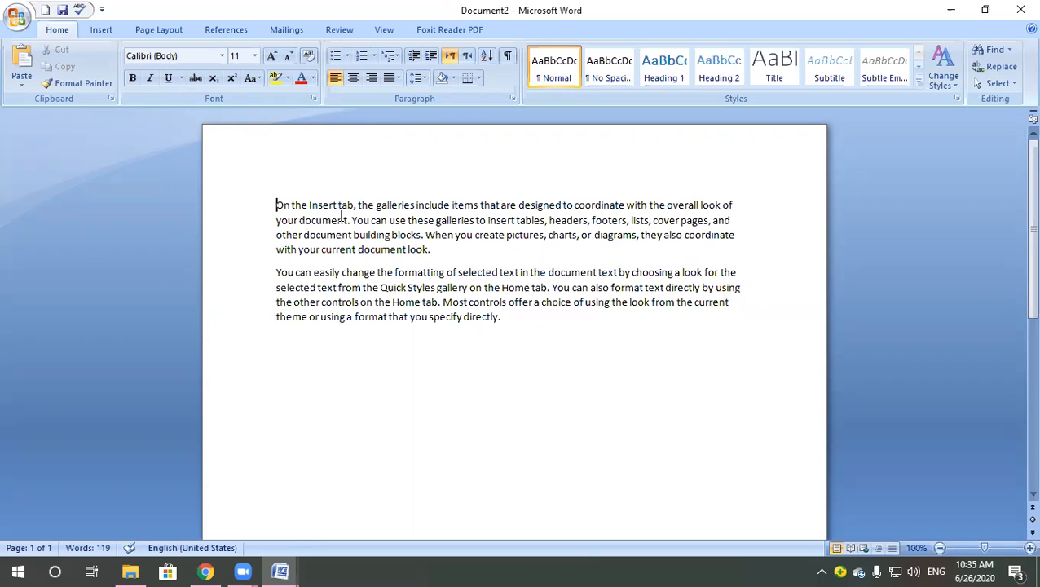
key("shift+End")
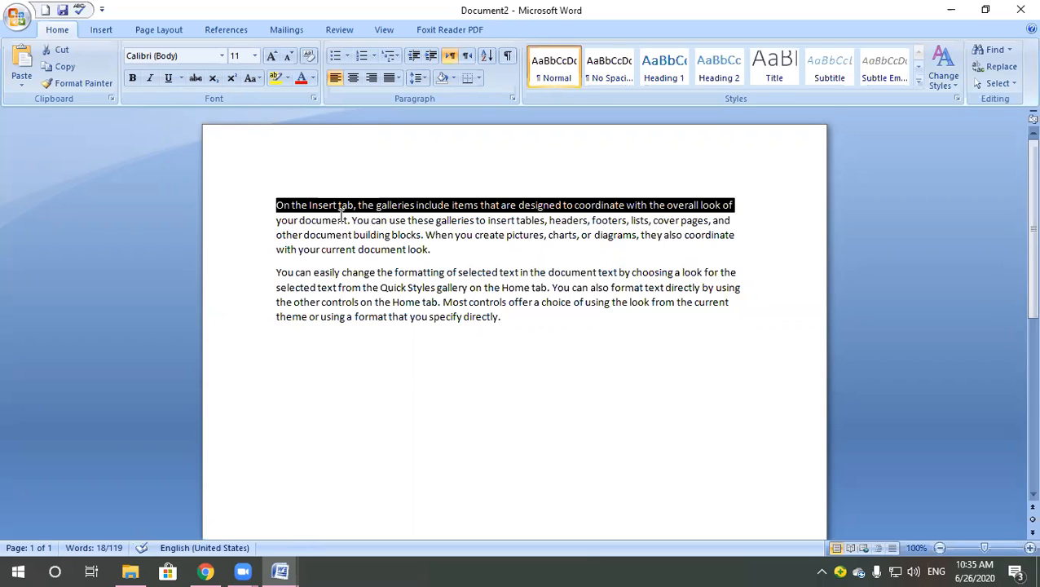
key("shift+Down")
key("shift+Down")
key("shift+Up")
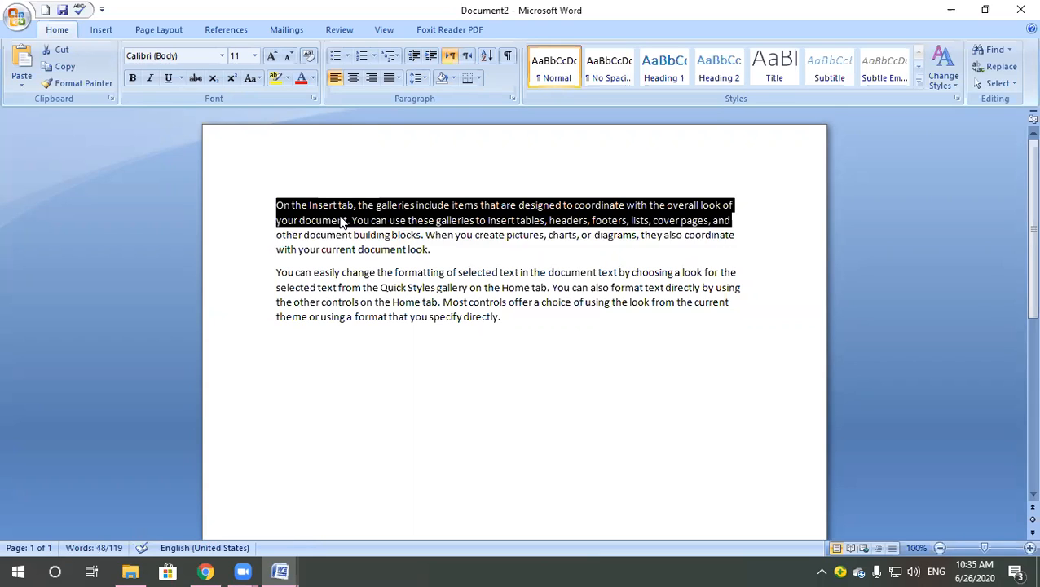
key("shift+Up")
key("shift+Up")
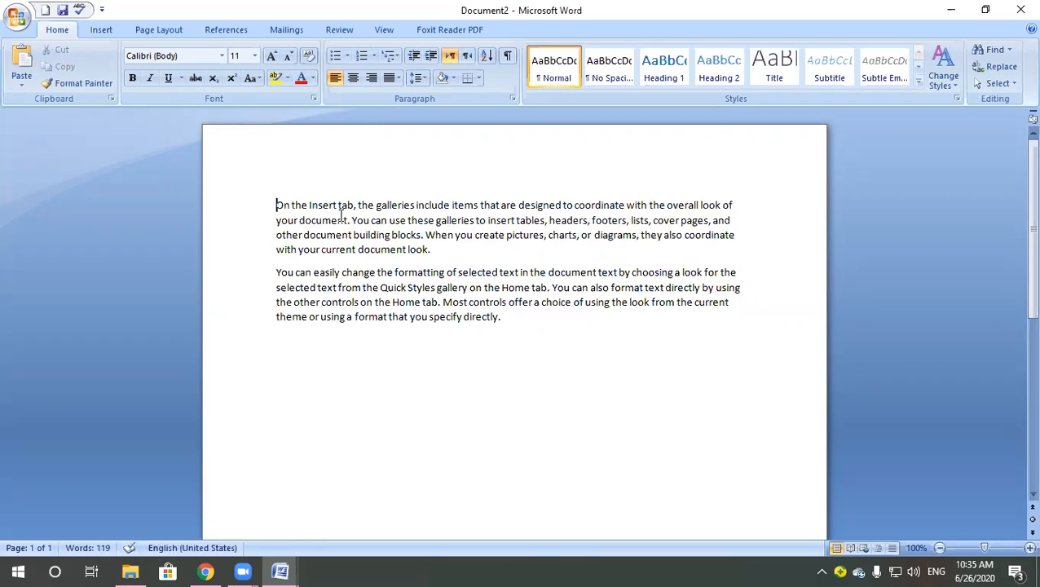
Extend the selection character by character from the start of the first line into the word "designed", and clear the selection.
key("shift+Right")
key("shift+Right")
key("shift+Right")
key("shift+Right")
key("shift+Right")
key("shift+Right")
key("shift+Right")
key("shift+Right")
key("shift+Right")
key("shift+Right")
key("shift+Right")
key("shift+Right")
key("shift+Right")
key("shift+Right")
key("shift+Right")
key("shift+Right")
key("shift+Right")
key("shift+Right")
key("shift+Right")
key("shift+Right")
key("shift+Right")
key("shift+Right")
key("shift+Right")
key("shift+Right")
key("shift+Right")
key("shift+Right")
key("shift+Right")
key("shift+Right")
key("shift+Right")
key("shift+Right")
key("shift+Right")
key("shift+Right")
key("shift+Right")
key("shift+Right")
key("shift+Right")
key("shift+Right")
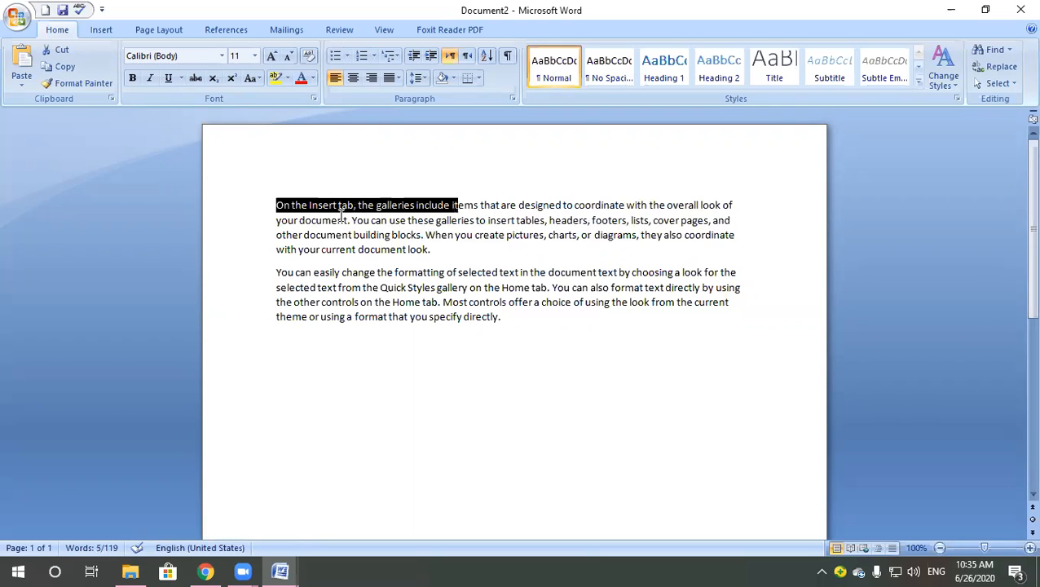
key("shift+Right")
key("shift+Right")
key("shift+Right")
key("shift+Right")
key("shift+Right")
key("shift+Right")
key("shift+Right")
key("shift+Right")
key("shift+Right")
key("shift+Right")
key("shift+Right")
key("shift+Right")
key("shift+Right")
key("shift+Right")
key("shift+Right")
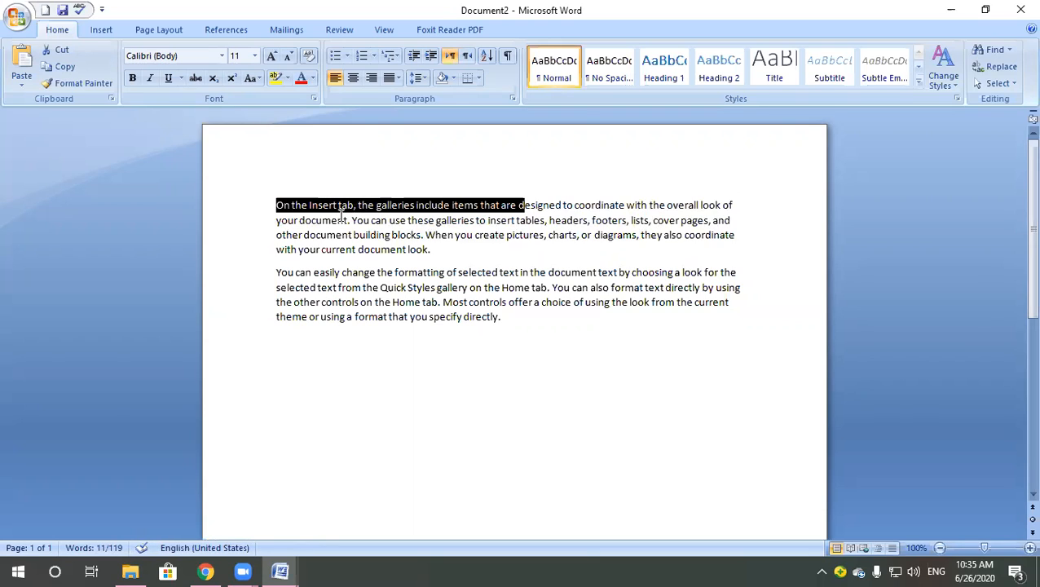
left_click(248, 238)
left_click(352, 273)
Select 24 characters one by one from the start of the first paragraph, and deselect them one by one.
left_click(274, 204)
key("shift+Right")
key("shift+Right")
key("shift+Right")
key("shift+Right")
key("shift+Right")
key("shift+Right")
key("shift+Right")
key("shift+Right")
key("shift+Right")
key("shift+Right")
key("shift+Right")
key("shift+Right")
key("shift+Right")
key("shift+Right")
key("shift+Right")
key("shift+Right")
key("shift+Right")
key("shift+Right")
key("shift+Right")
key("shift+Right")
key("shift+Right")
key("shift+Right")
key("shift+Right")
key("shift+Right")
key("shift+Left")
key("shift+Left")
key("shift+Left")
key("shift+Left")
key("shift+Left")
key("shift+Left")
key("shift+Left")
key("shift+Left")
key("shift+Left")
key("shift+Left")
key("shift+Left")
key("shift+Left")
key("shift+Left")
key("shift+Left")
key("shift+Left")
key("shift+Left")
key("shift+Left")
key("shift+Left")
key("shift+Left")
key("shift+Left")
key("shift+Left")
key("shift+Left")
key("shift+Left")
key("shift+Left")
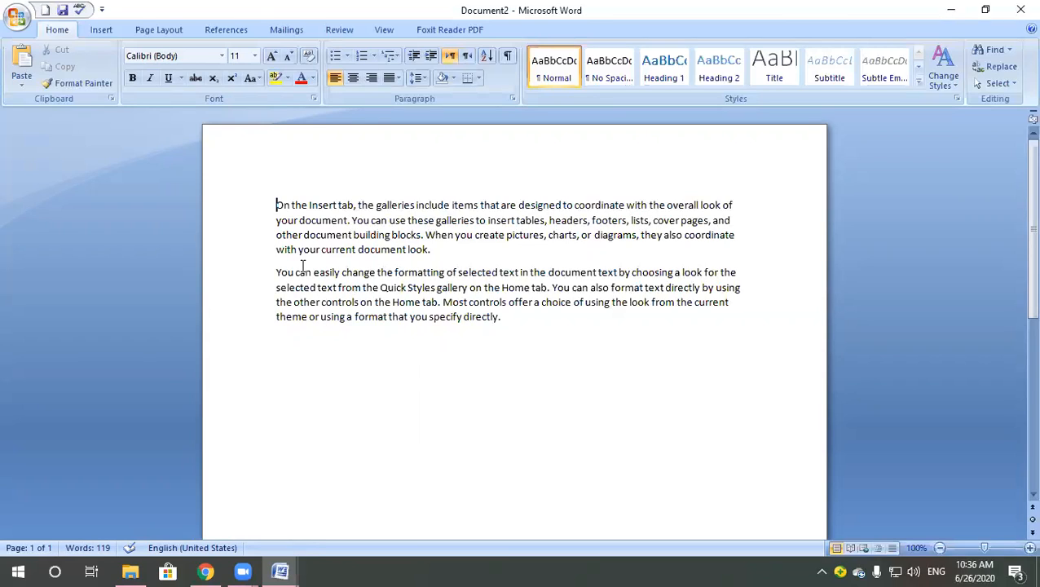
Select "On the Insert tab, the galleries" word by word from the start of the first paragraph.
key("ctrl+shift+Right")
key("ctrl+shift+Right")
key("ctrl+shift+Right")
key("ctrl+shift+Right")
key("ctrl+shift+Right")
key("ctrl+shift+Right")
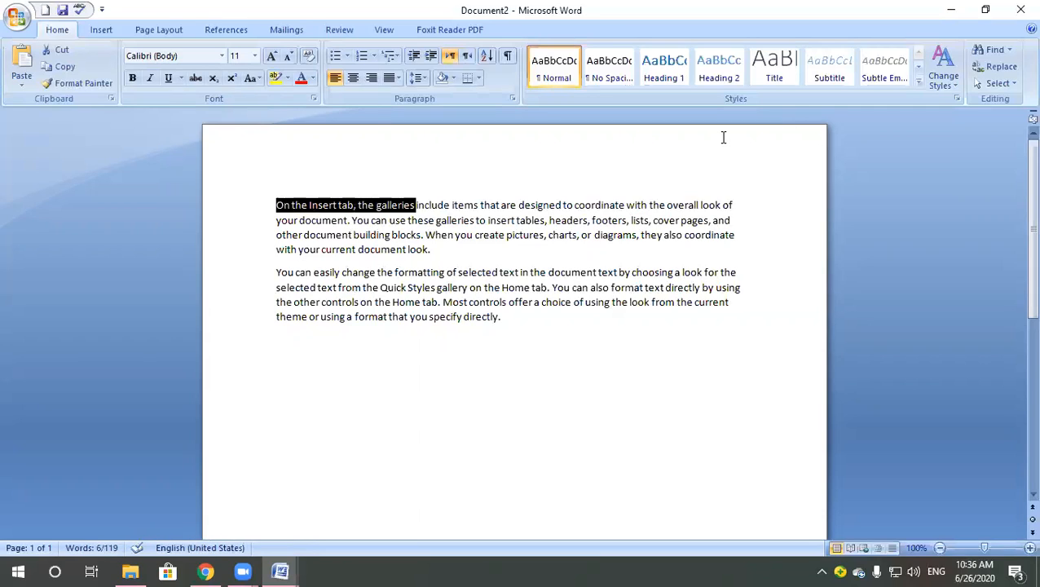
left_click(615, 271)
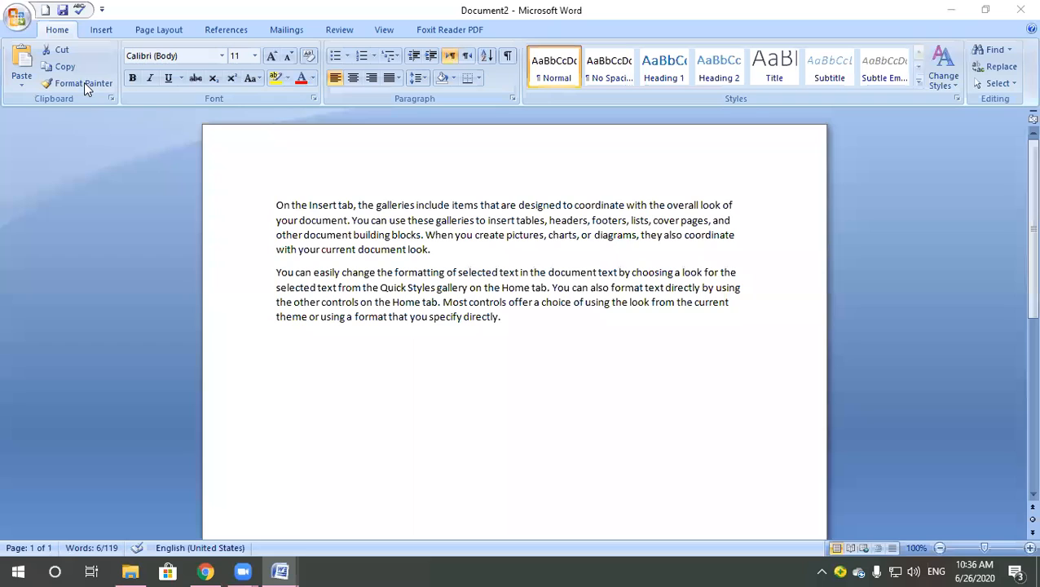
left_click(631, 246)
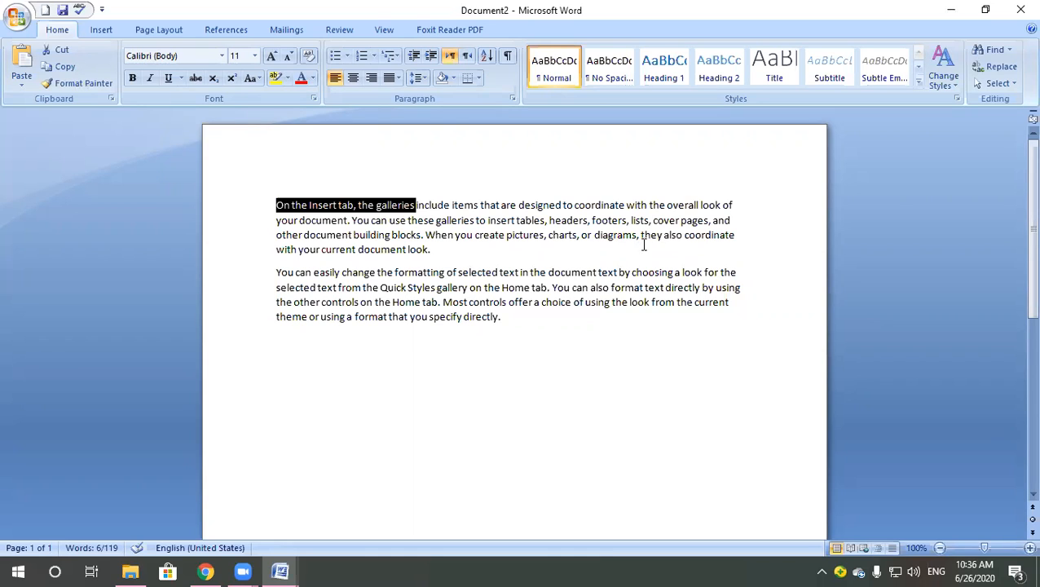
left_click(886, 201)
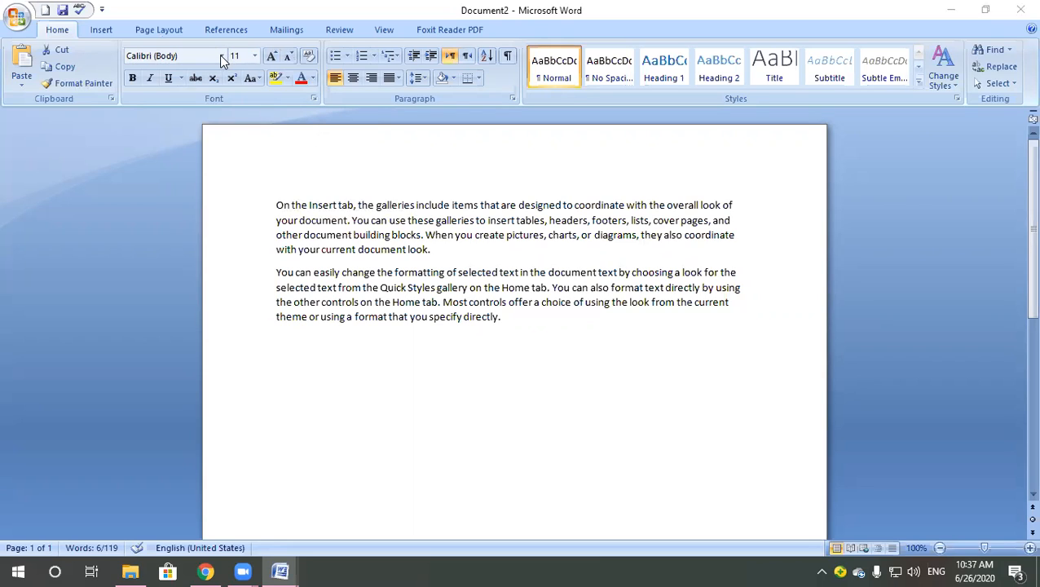
Select a letter in "current" and the whole first paragraph in turn, clear the selection, and open and close the font list with nothing selected.
left_click_drag(325, 249, 332, 250)
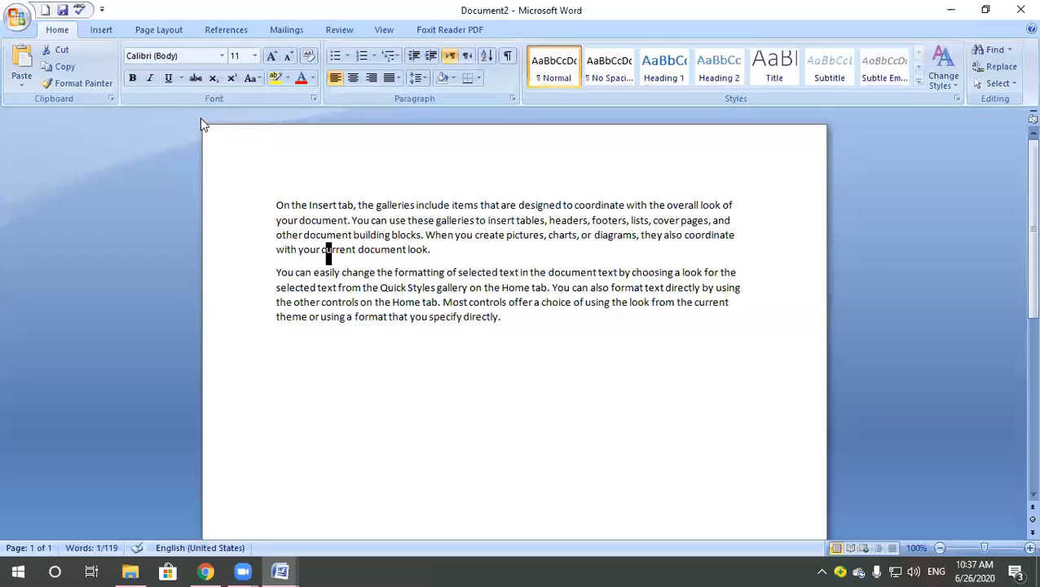
left_click(326, 251)
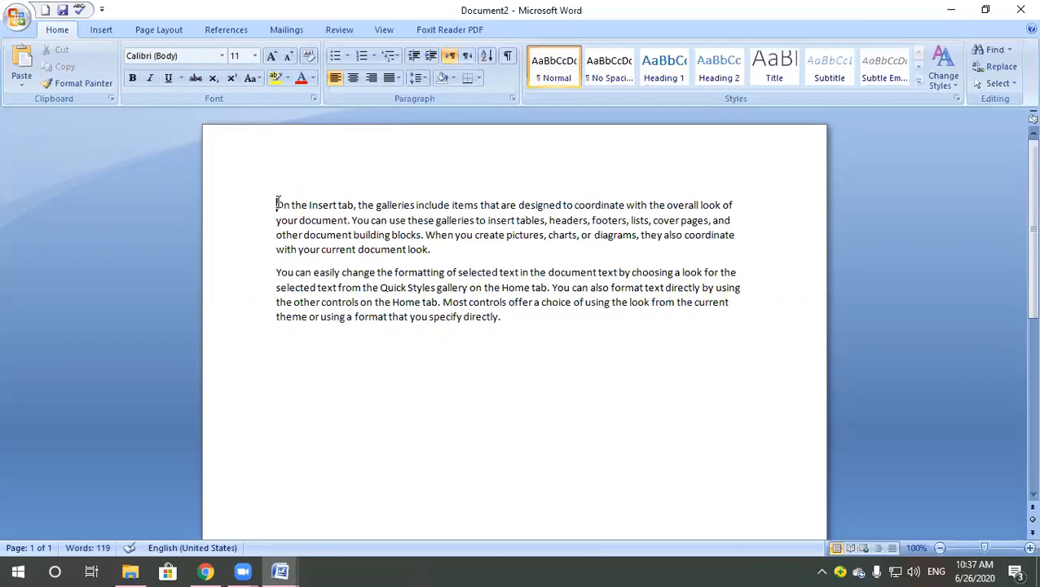
left_click_drag(276, 205, 483, 259)
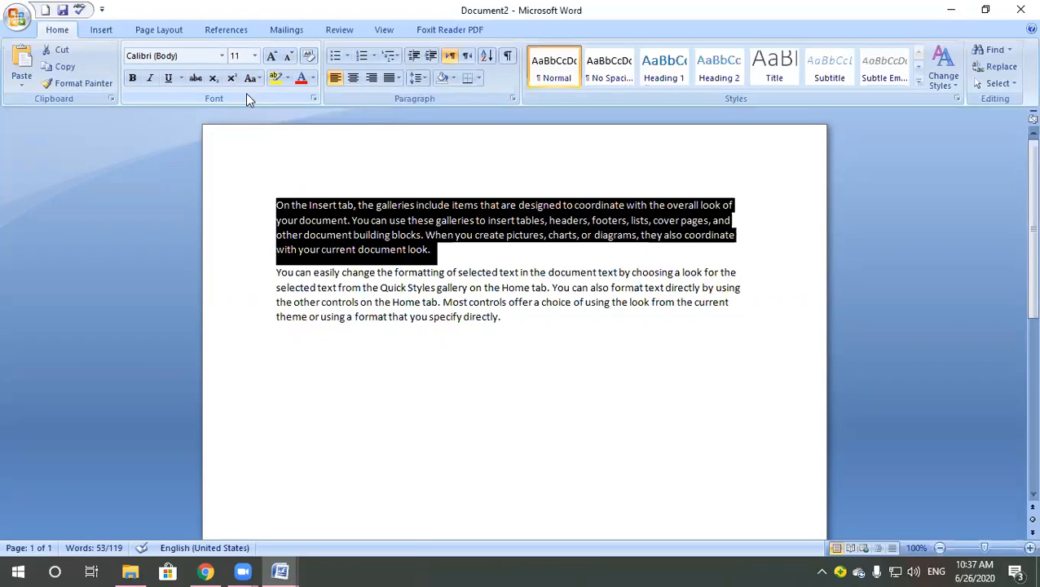
left_click(281, 207)
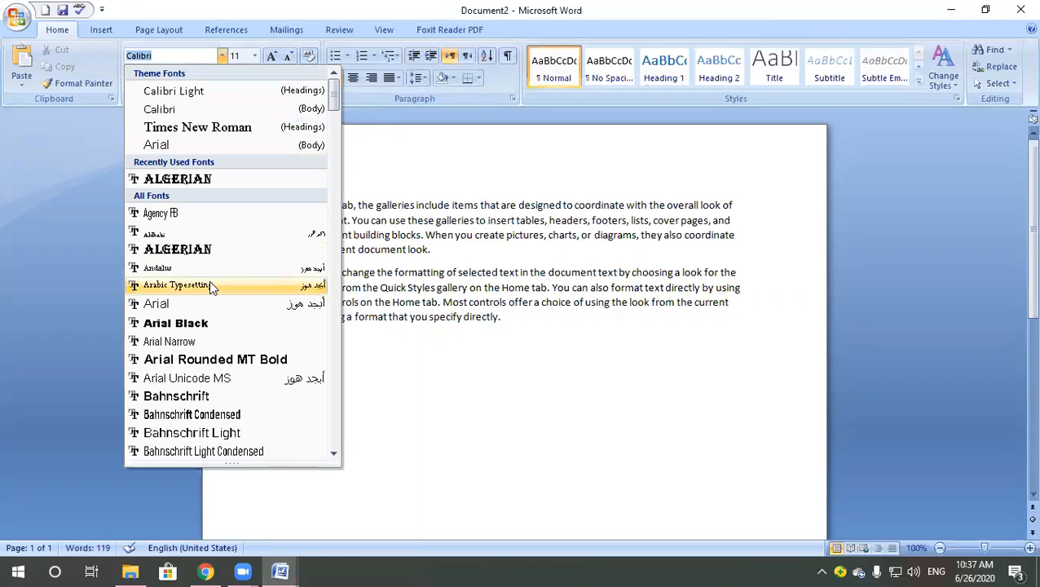
left_click(450, 265)
Select the first paragraph and preview fonts such as Broadway and Californian FB on it, closing the font list without applying one.
left_click_drag(278, 204, 443, 244)
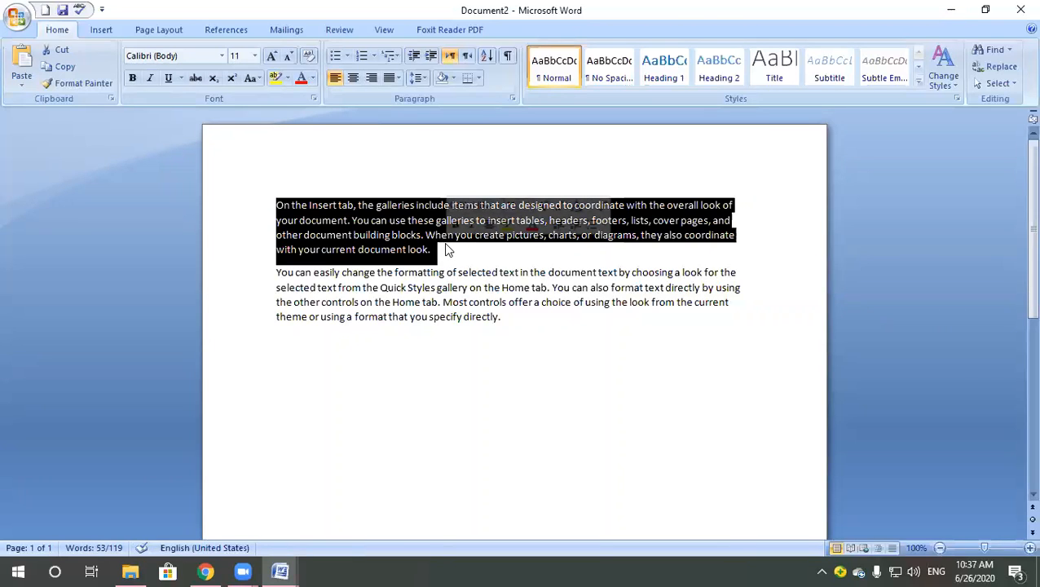
left_click(221, 56)
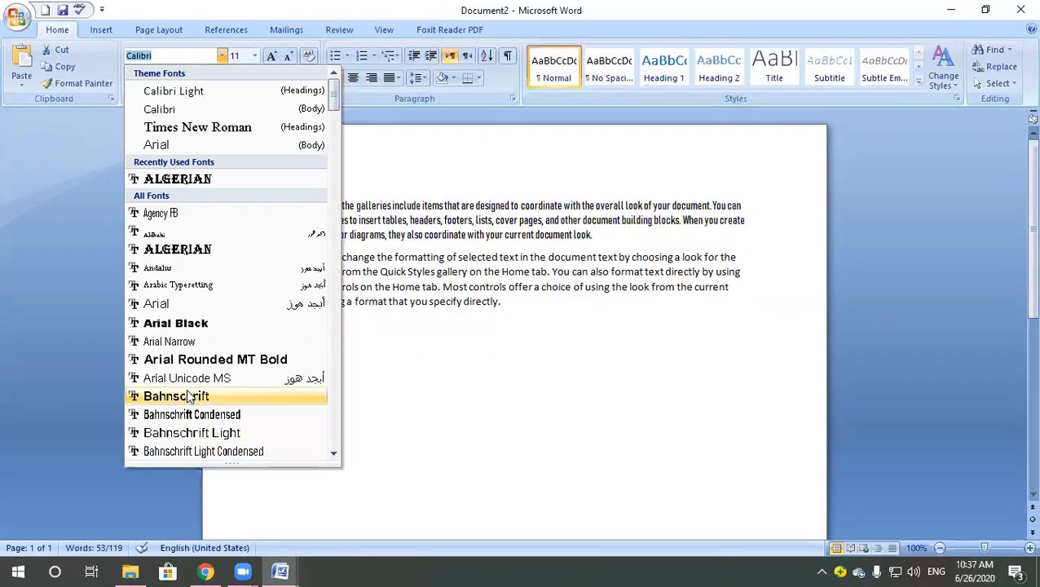
scroll(198, 320, "down", 6)
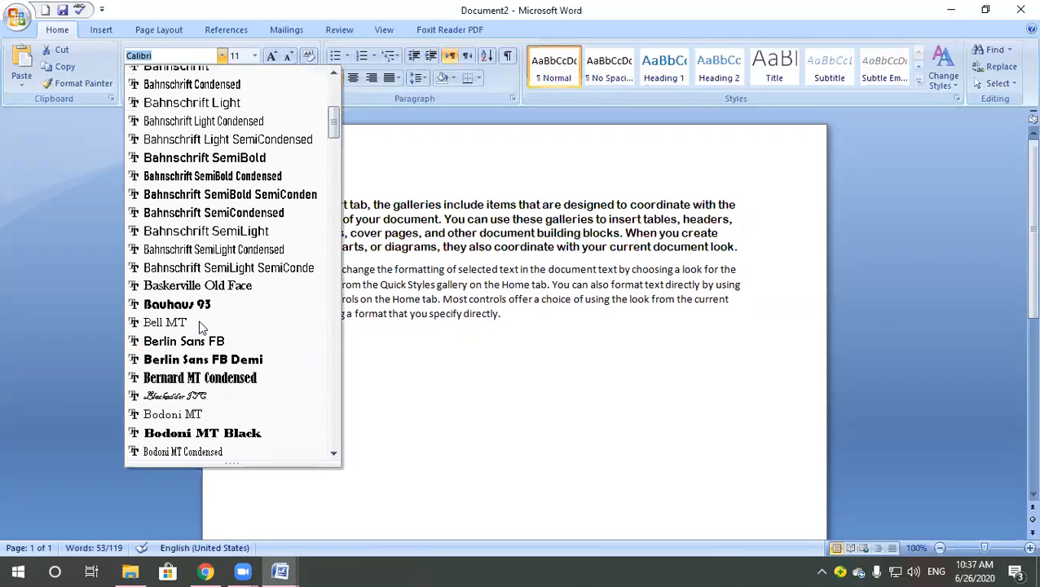
scroll(195, 239, "down", 6)
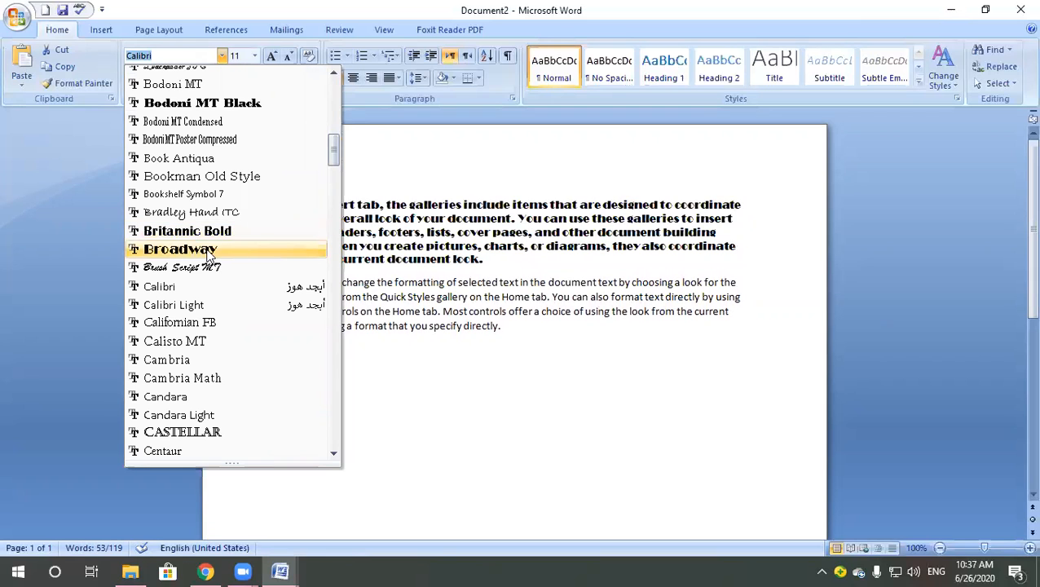
scroll(207, 255, "down", 1)
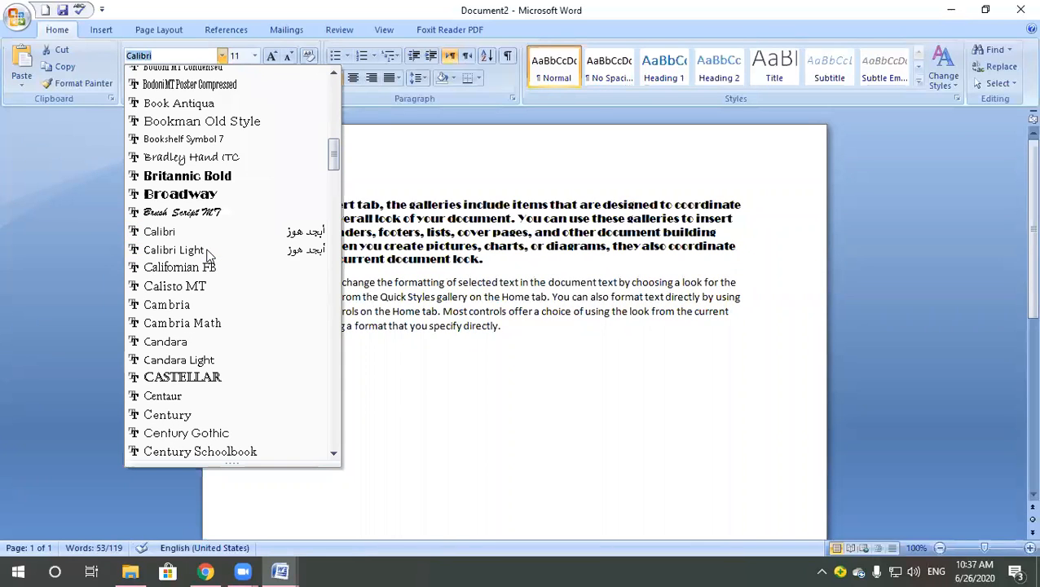
scroll(208, 255, "down", 1)
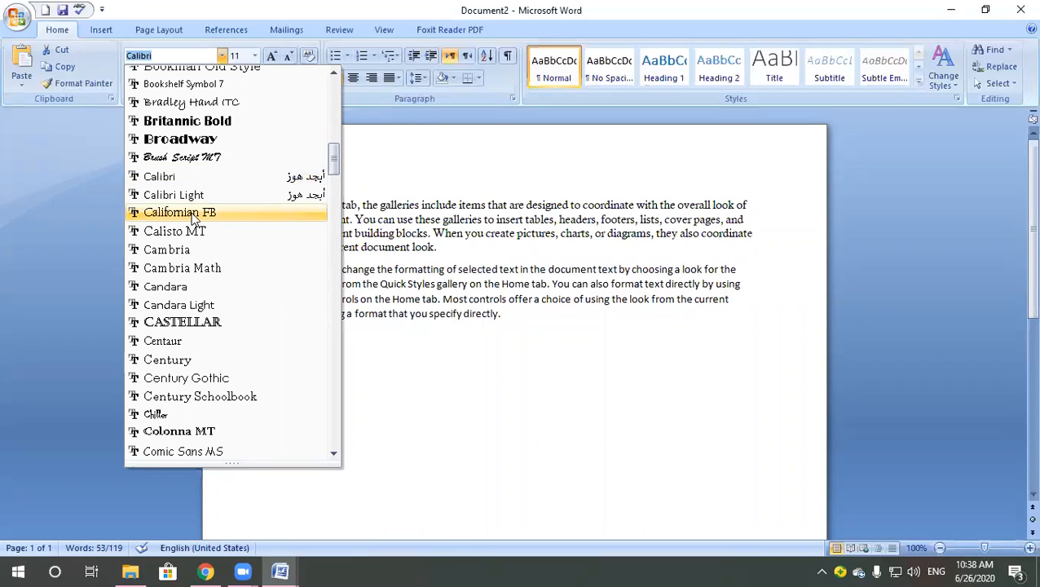
scroll(194, 216, "up", 3)
scroll(195, 204, "up", 9)
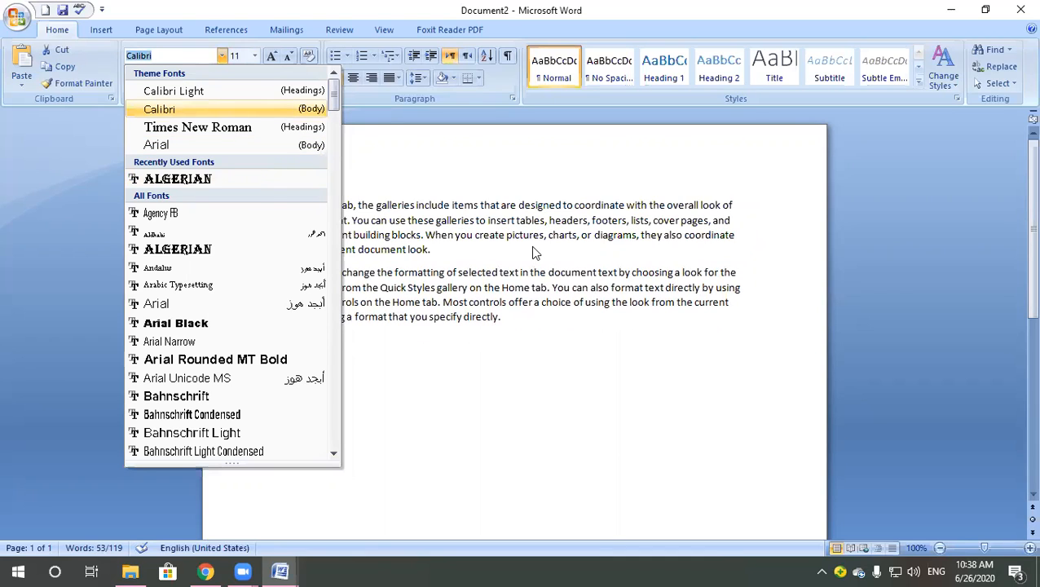
key("Escape")
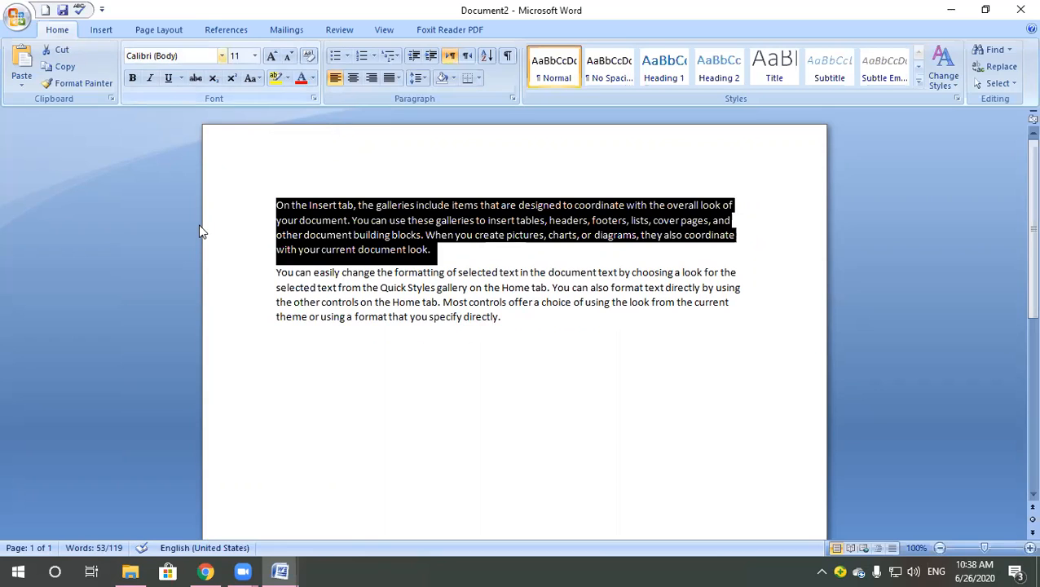
Preview the Arial and Bahnschrift font variants on the selected first paragraph, and close the list without applying one.
left_click(222, 56)
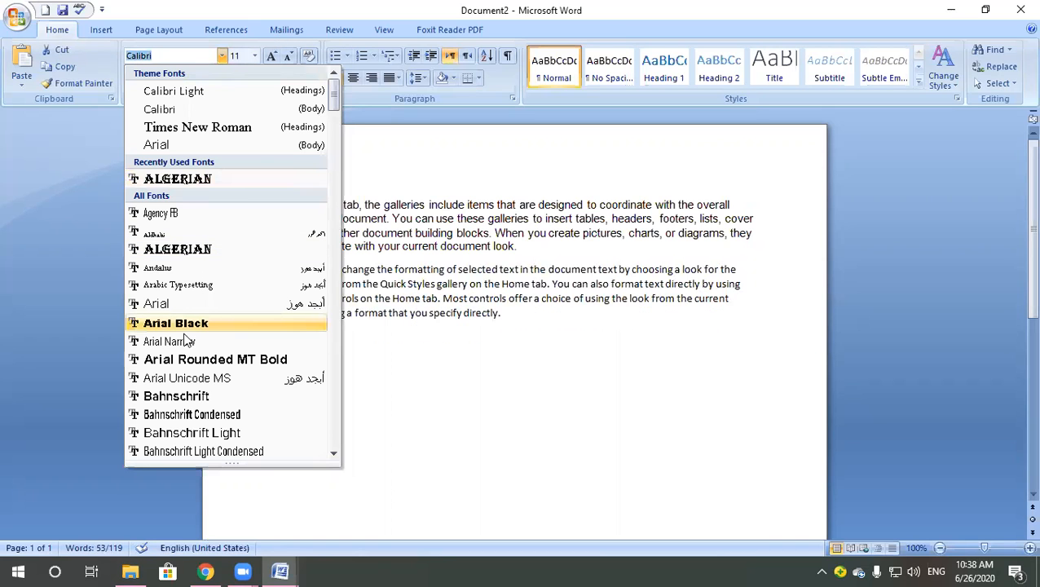
scroll(181, 359, "down", 2)
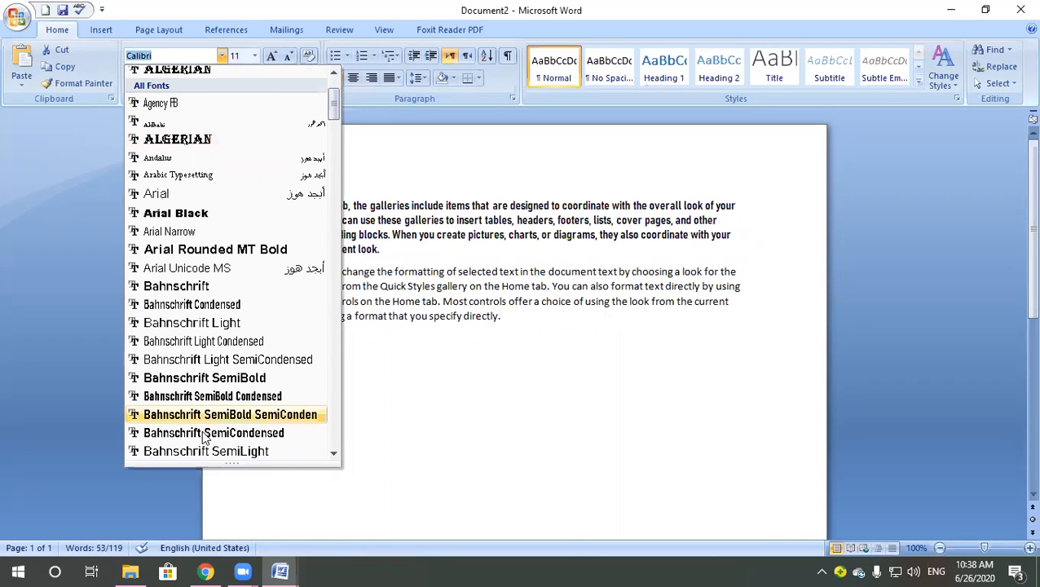
scroll(181, 287, "down", 7)
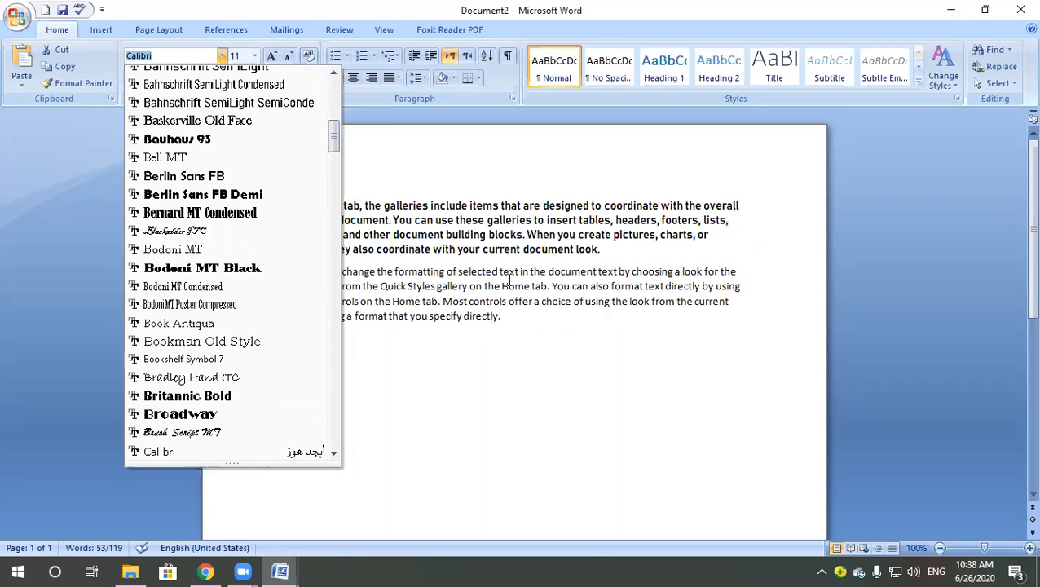
key("Escape")
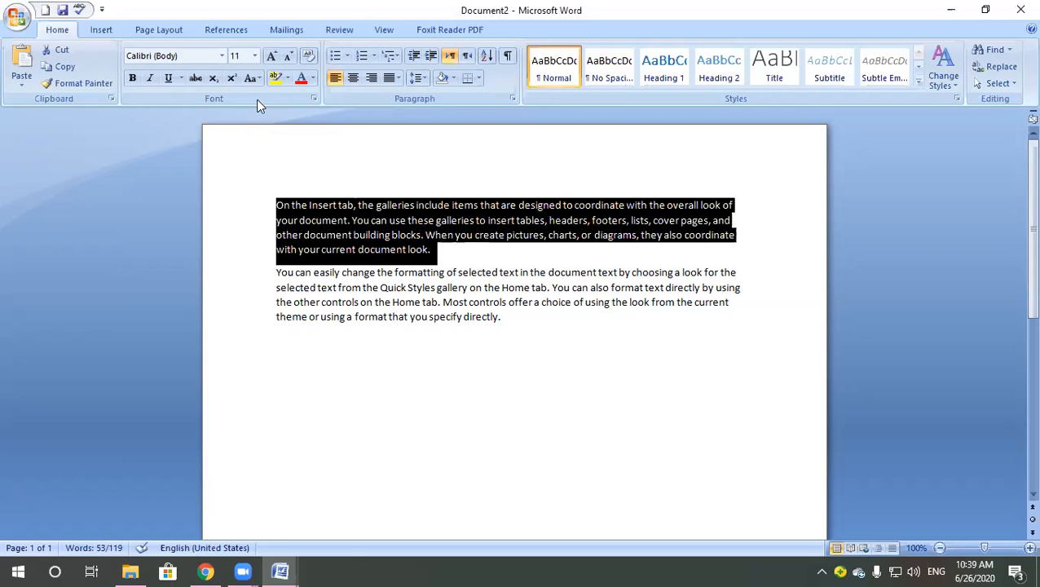
Browse the whole font list for the selected first paragraph, preview Agency FB, and close the list without applying a font.
left_click(221, 55)
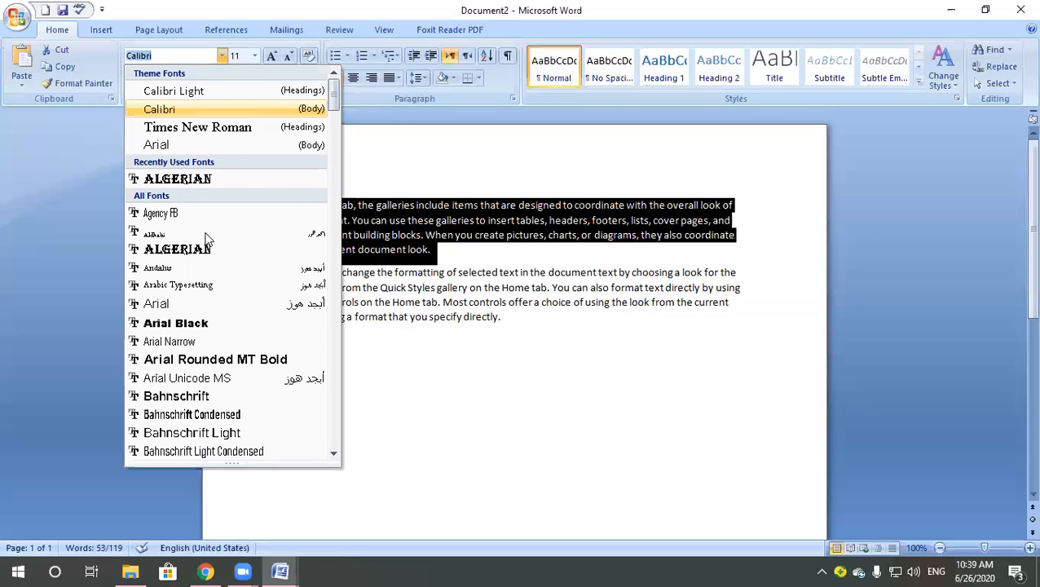
scroll(204, 269, "down", 5)
scroll(205, 281, "down", 20)
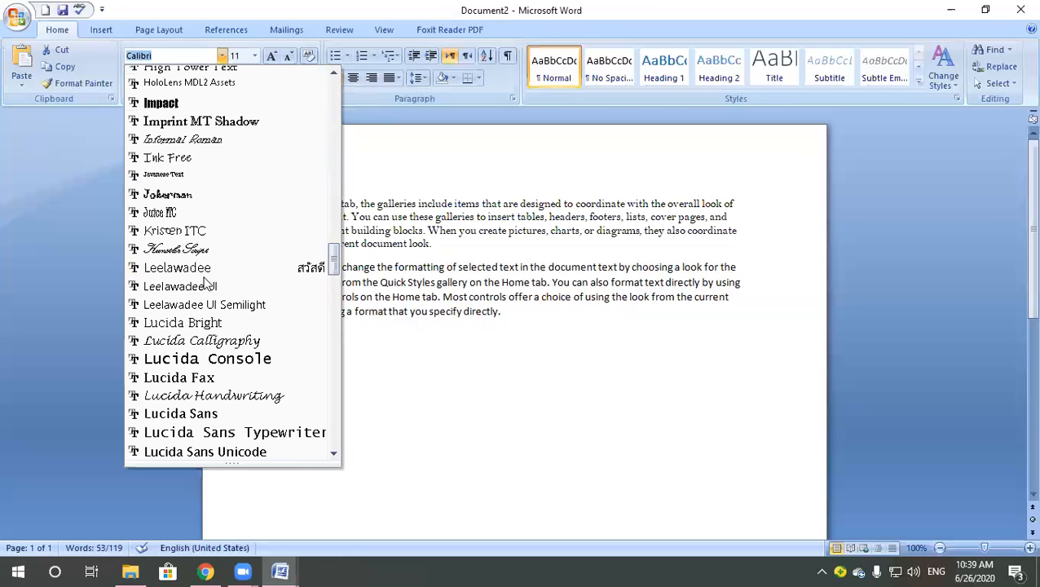
scroll(205, 282, "down", 20)
scroll(205, 282, "down", 15)
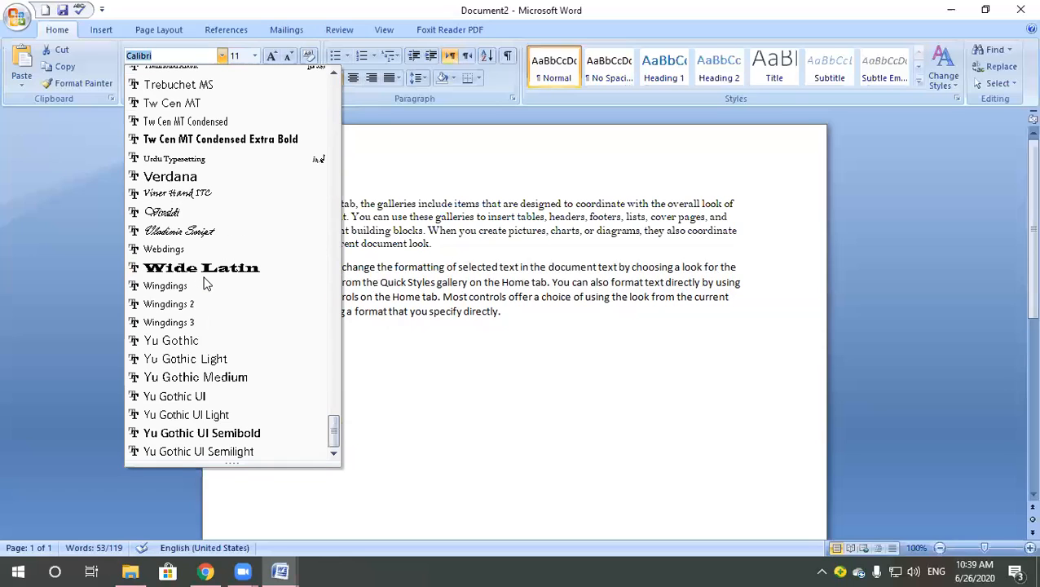
scroll(205, 282, "up", 20)
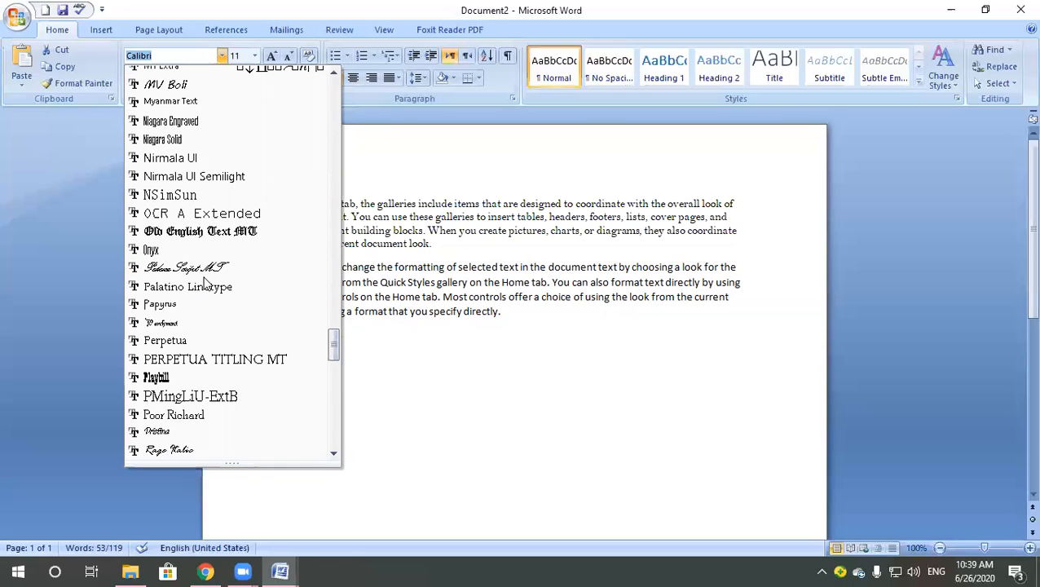
scroll(205, 282, "up", 20)
scroll(205, 283, "up", 20)
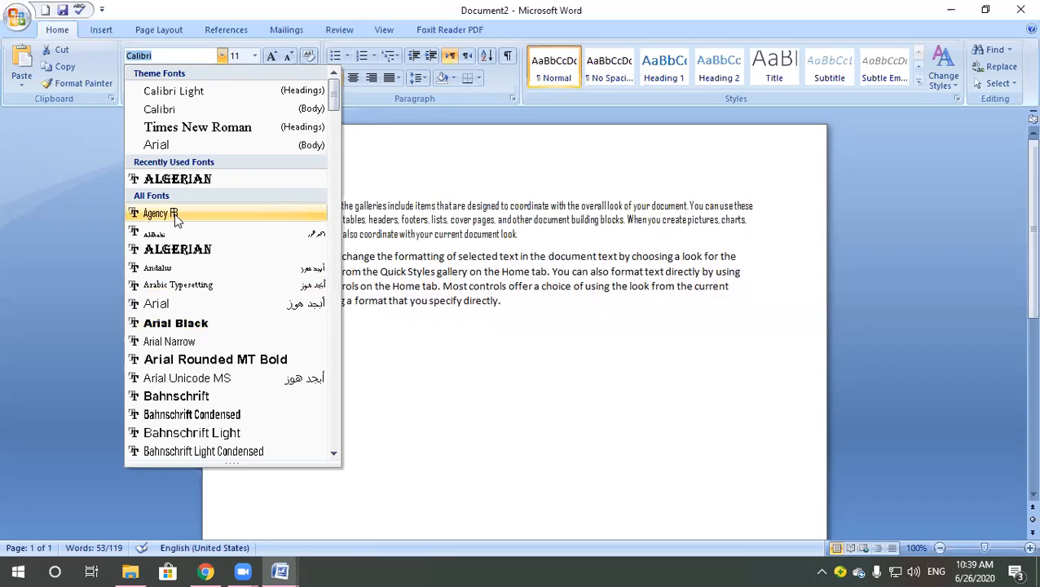
left_click(586, 306)
Preview more fonts on the first paragraph, from the start of the list to the Bodoni and Bookshelf entries, without applying one.
left_click(222, 56)
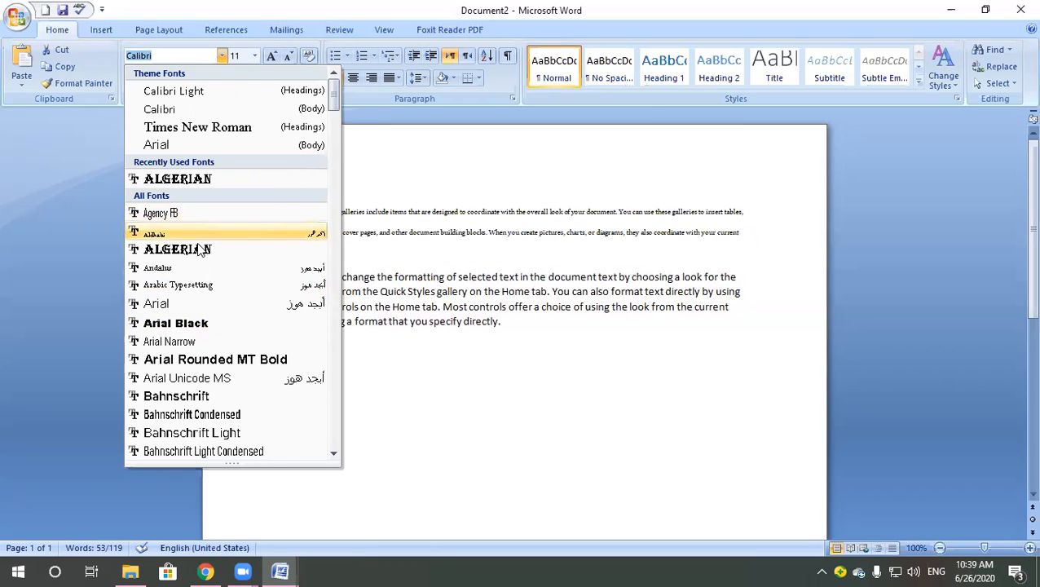
scroll(198, 269, "down", 2)
scroll(195, 269, "down", 5)
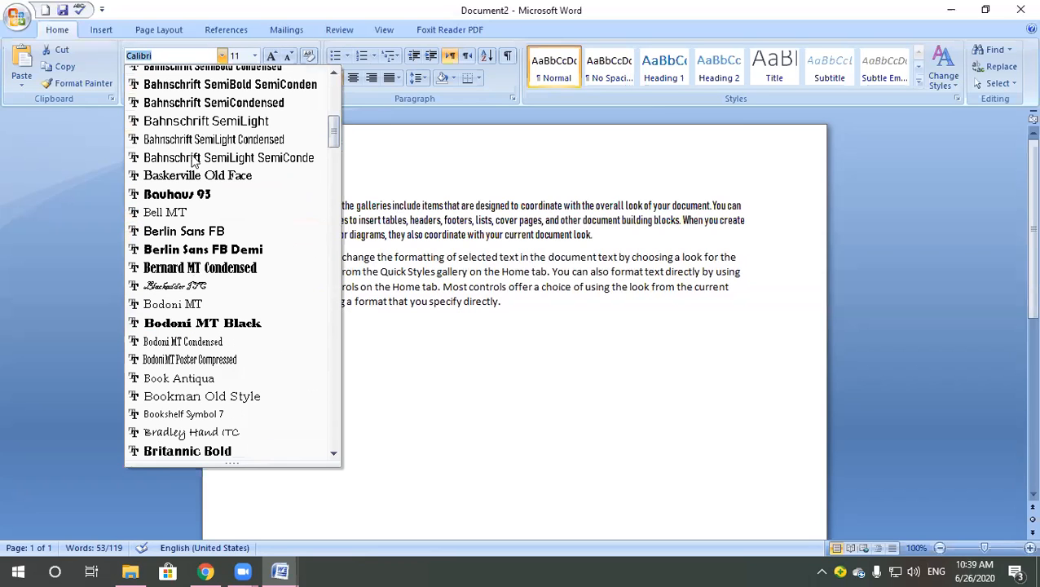
scroll(192, 141, "down", 4)
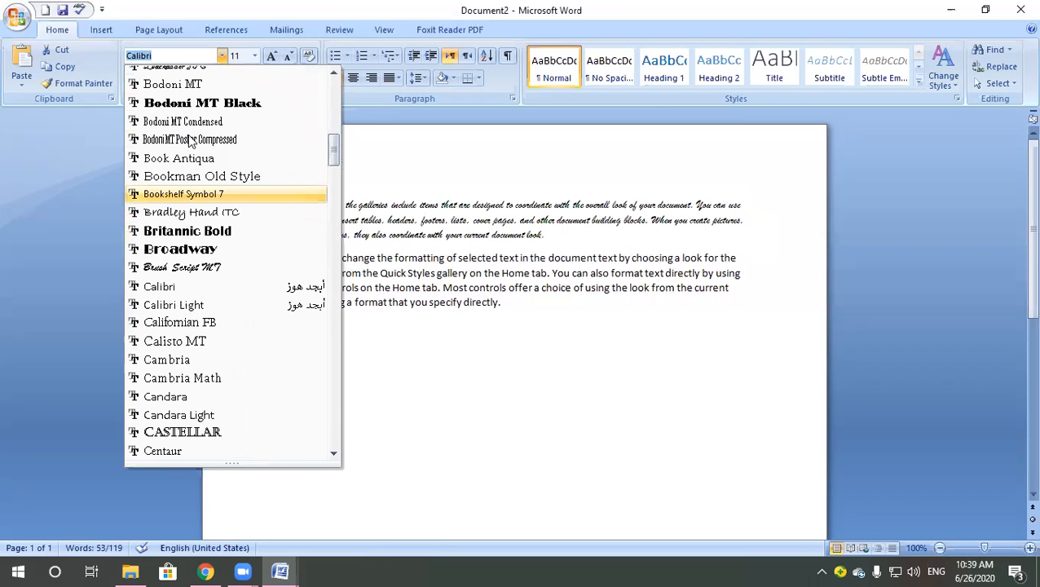
left_click(448, 238)
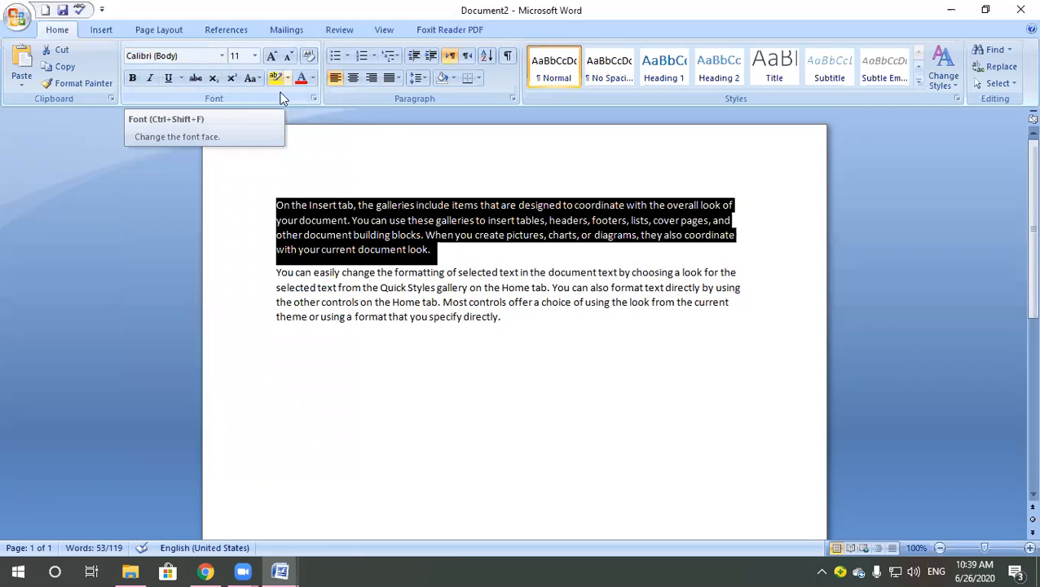
Set the first paragraph's font size to 8, preview larger sizes such as 22, and set the size back to 11.
left_click(256, 61)
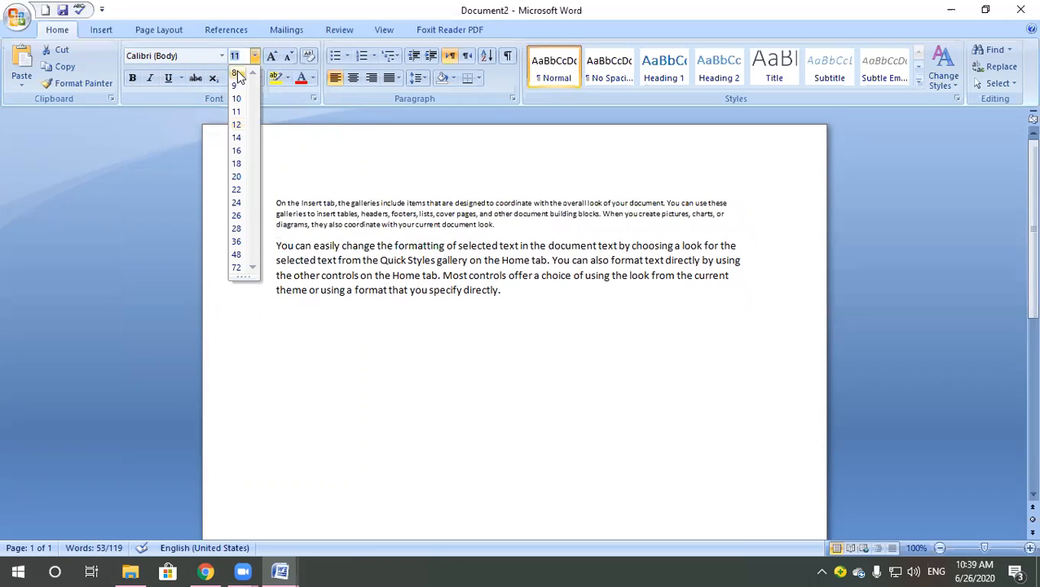
key("Return")
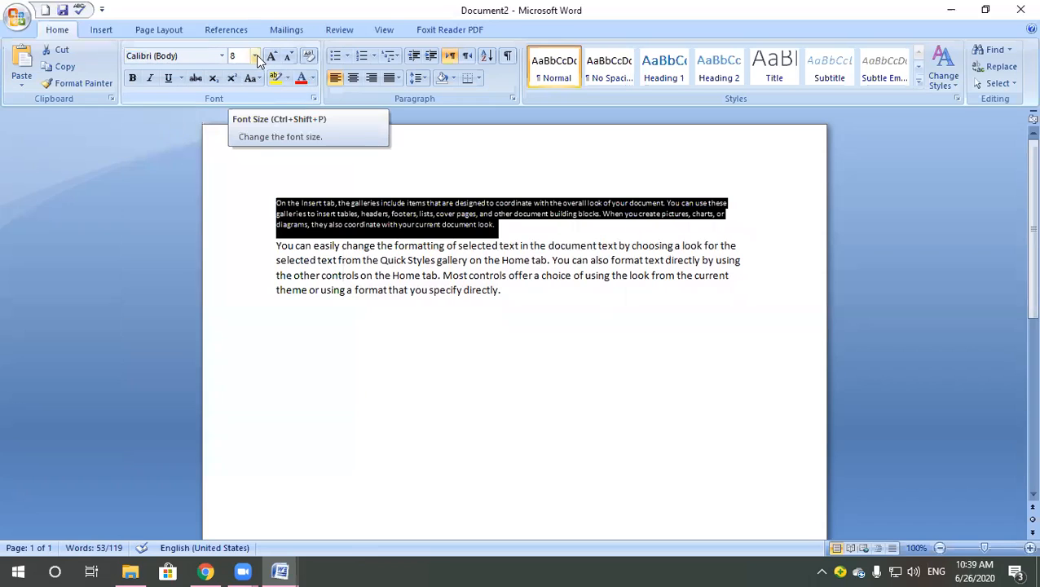
key("alt+Down")
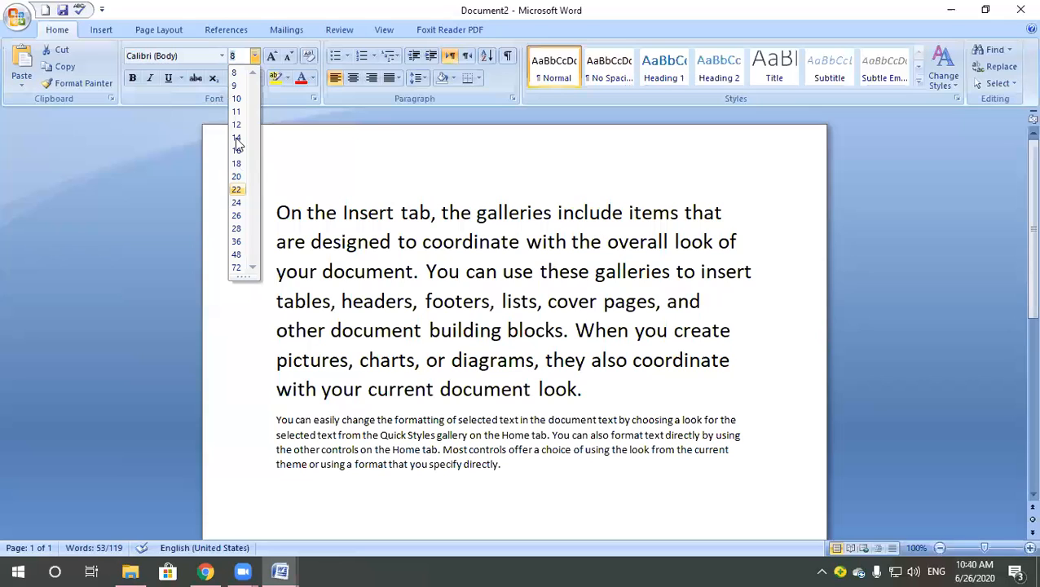
left_click(238, 74)
left_click(254, 55)
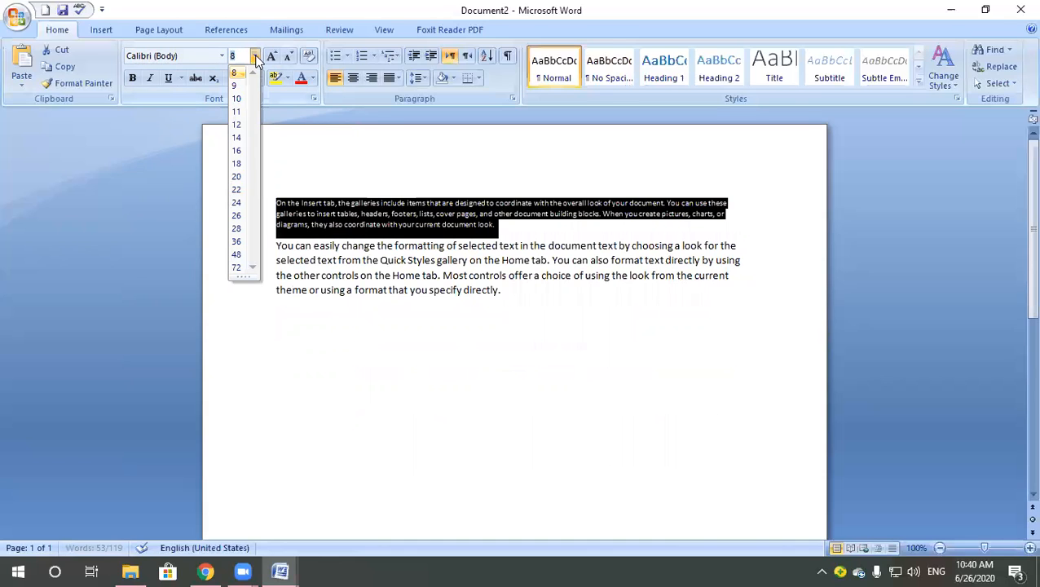
left_click(238, 112)
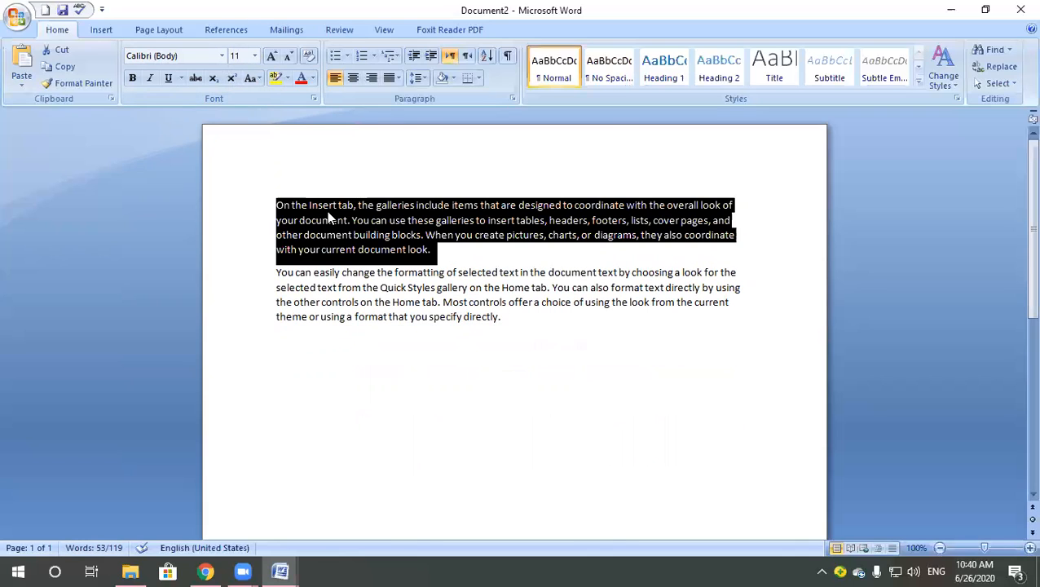
left_click(253, 57)
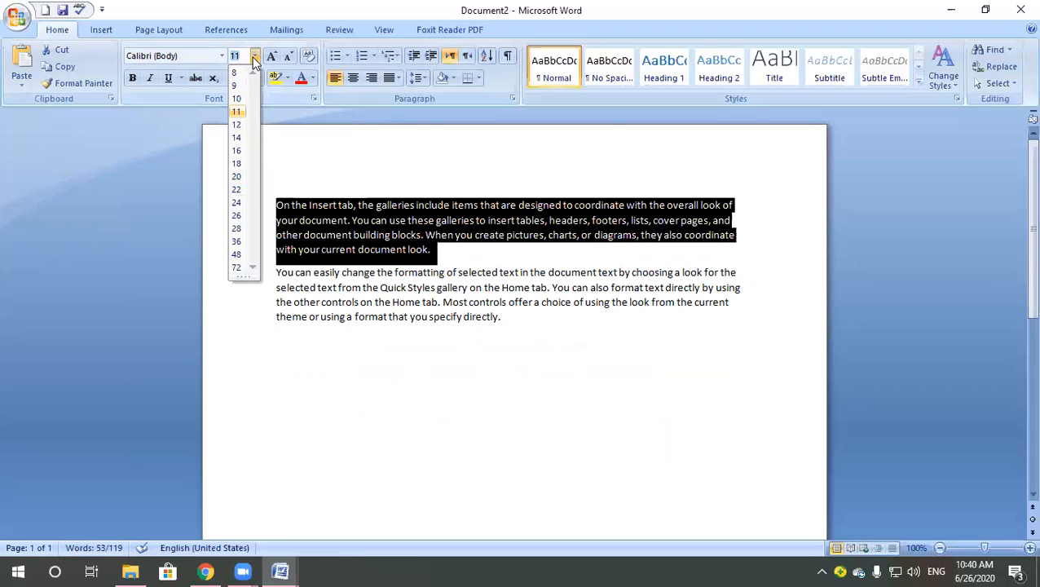
left_click(405, 239)
Insert a new line above the first paragraph and enter the heading "IT ADVANCE CLASS" on it.
left_click(356, 204)
left_click(261, 209)
left_click(276, 205)
key("Return")
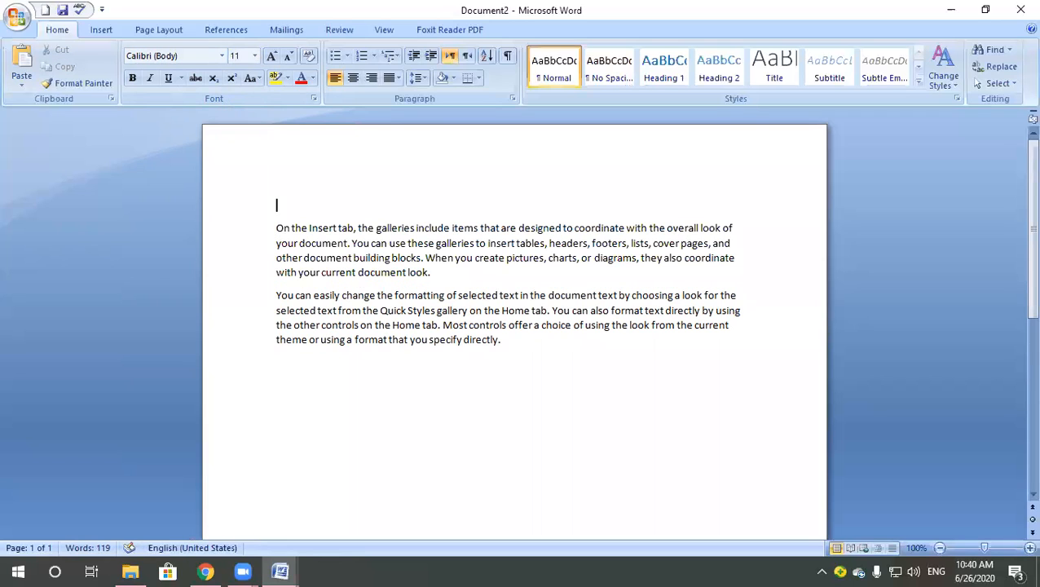
type("IT ADVANCE")
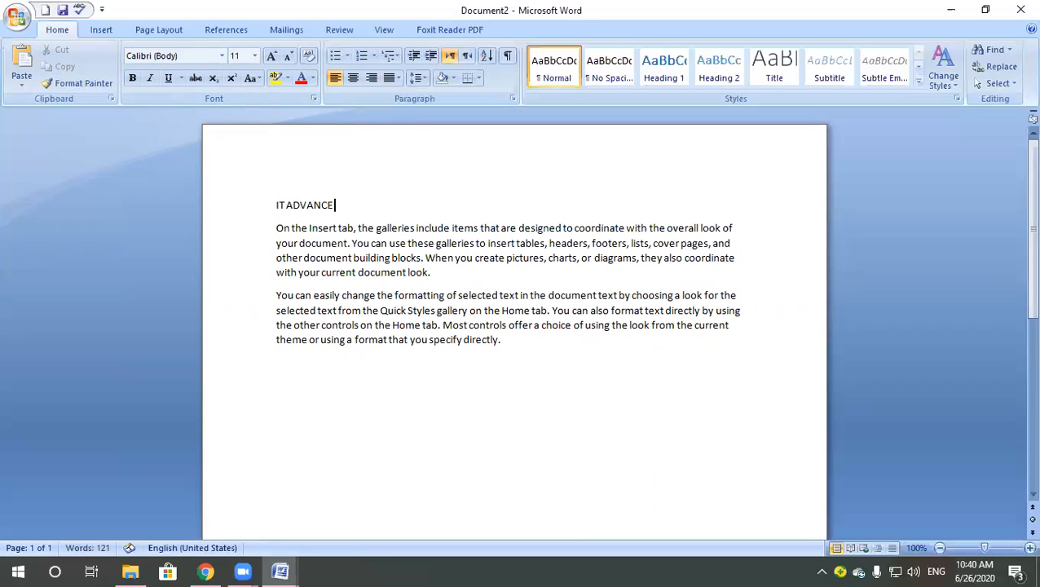
type(" CLASS")
Set the font size of the "IT ADVANCE CLASS" heading to 22 and clear the selection.
left_click_drag(366, 205, 275, 207)
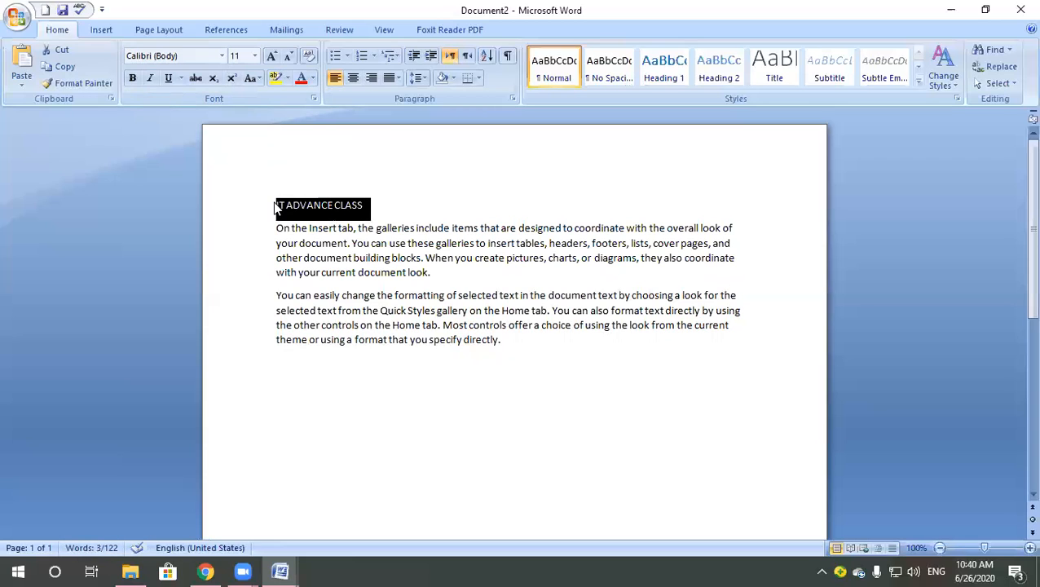
left_click(256, 59)
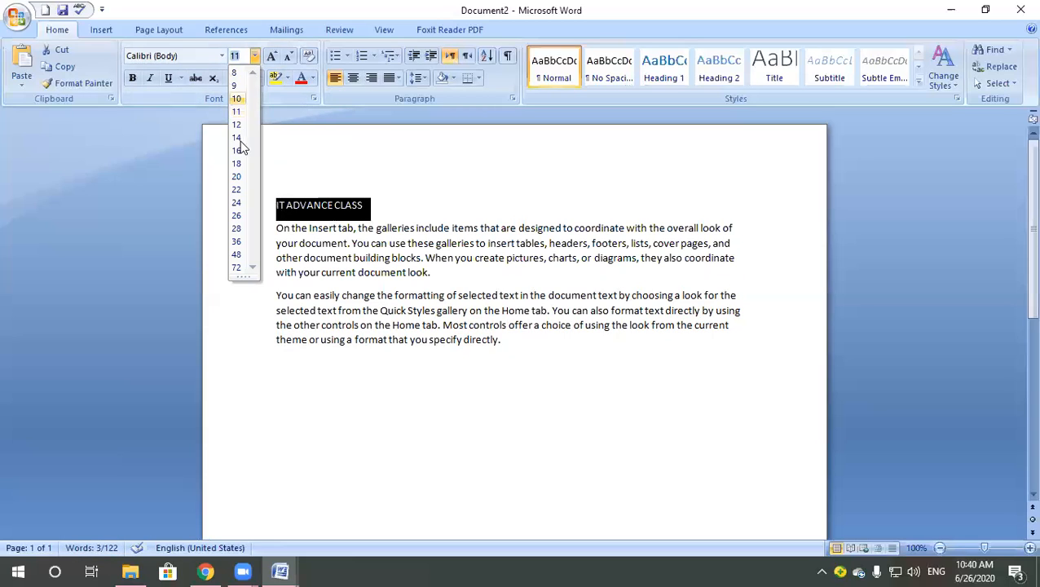
left_click(236, 189)
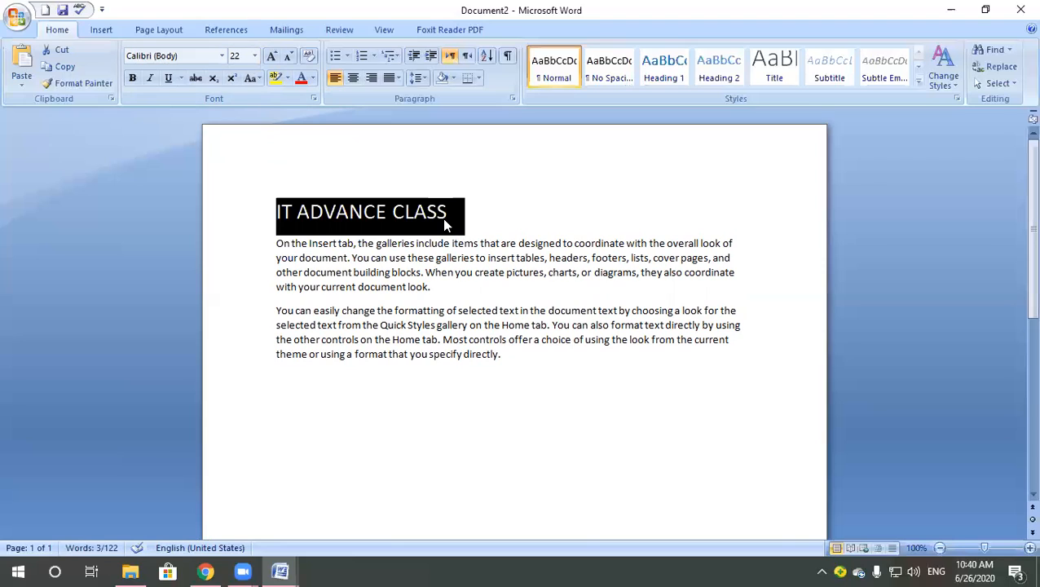
left_click(444, 222)
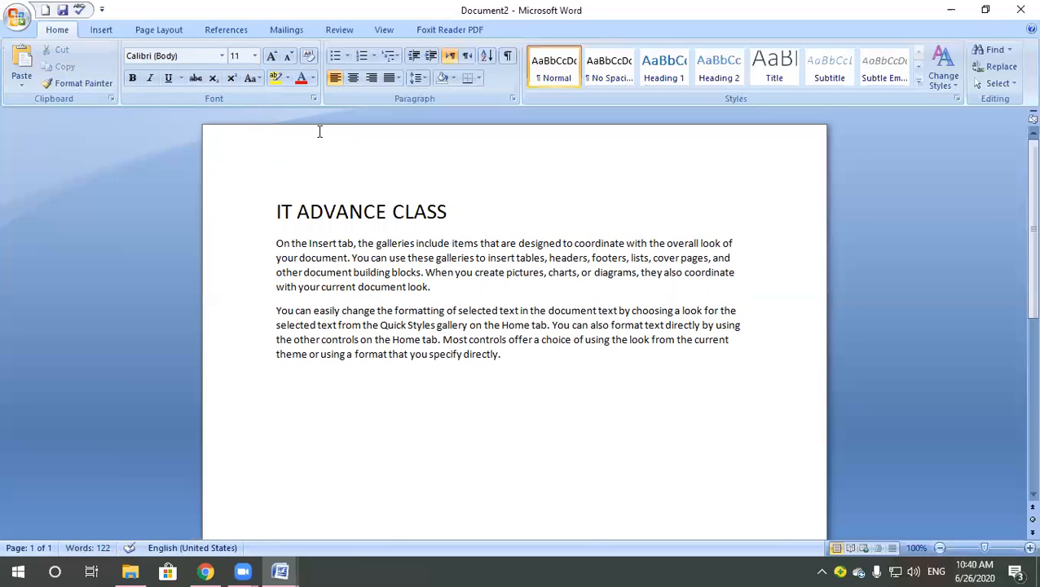
Select the heading and preview other font sizes such as 18 on it, closing the list without applying one.
left_click(266, 206)
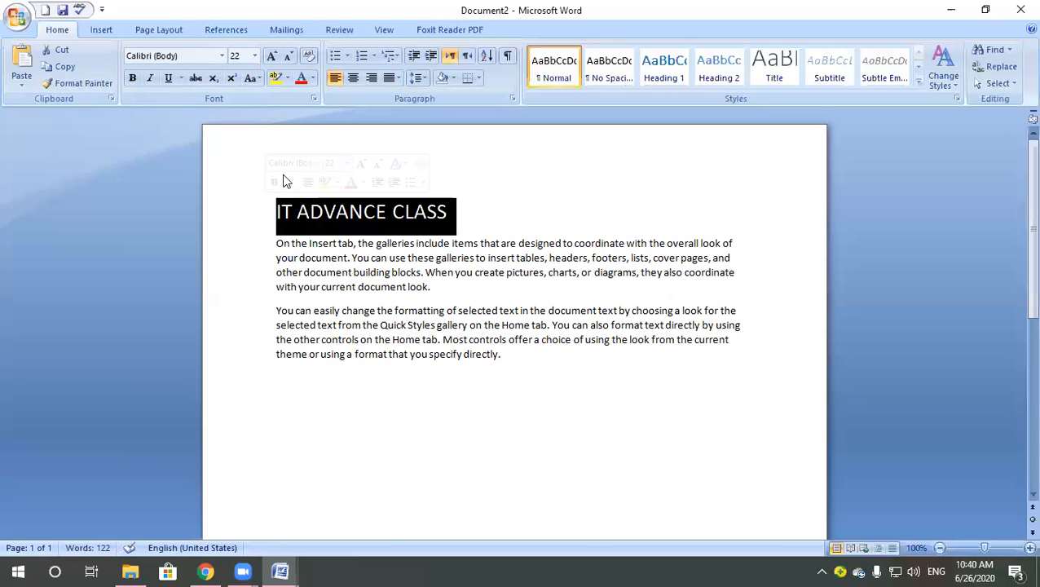
left_click(255, 61)
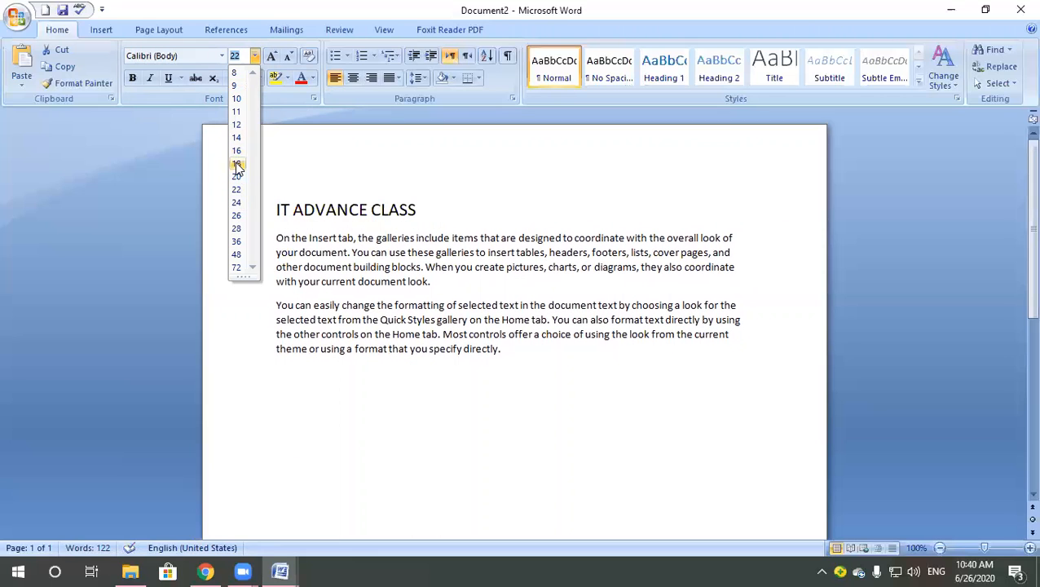
left_click(400, 215)
Enlarge the word "galleries" in the first paragraph to font size 14 with Grow Font.
left_click(412, 243)
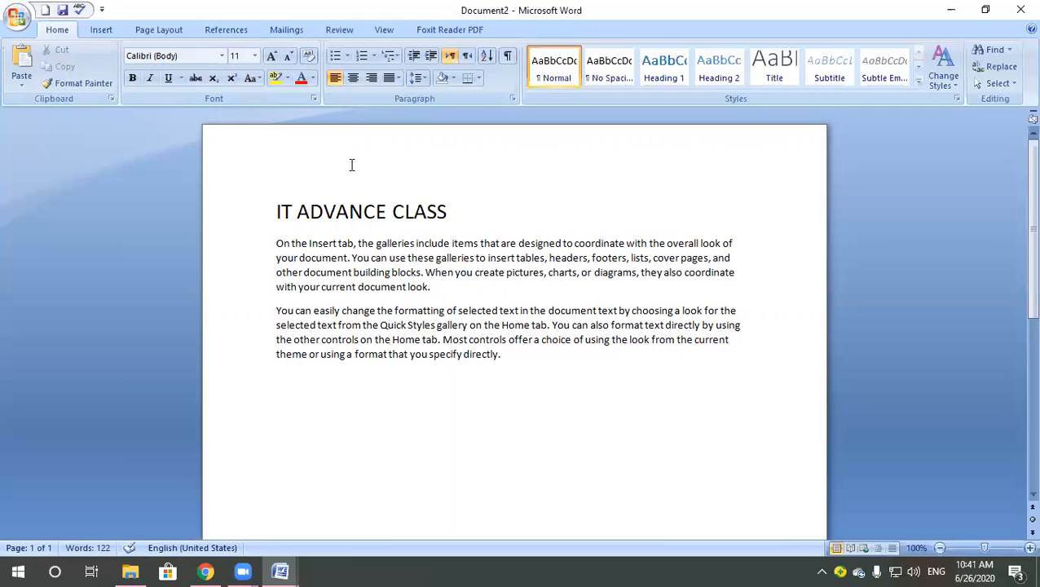
left_click(273, 58)
left_click(273, 59)
Select the "IT ADVANCE CLASS" heading and enlarge it step by step to font size 190 with Grow Font.
left_click_drag(450, 212, 249, 209)
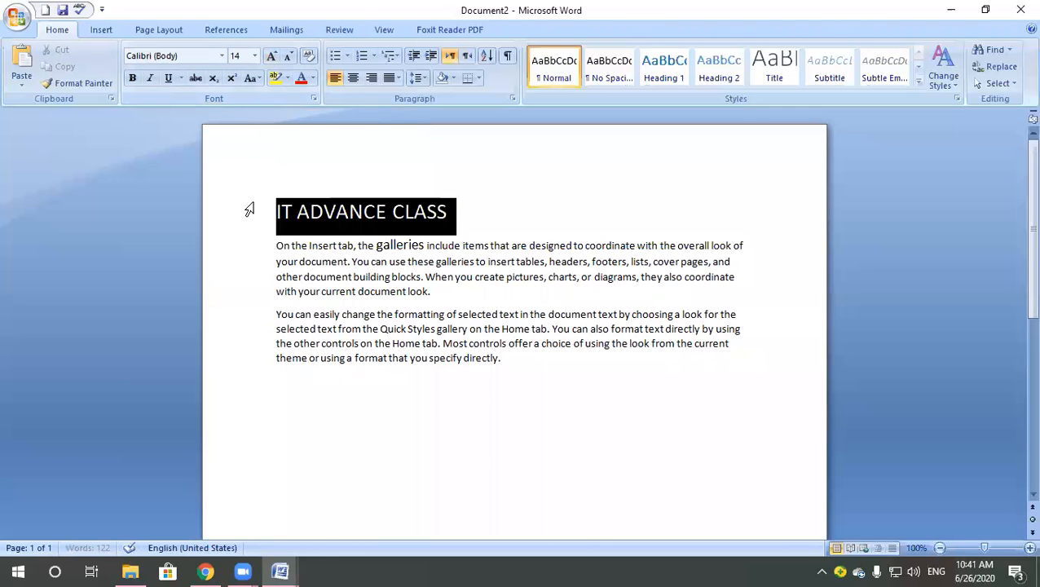
left_click(272, 58)
left_click(272, 58)
left_click(272, 59)
left_click(273, 59)
left_click(272, 59)
left_click(273, 59)
left_click(272, 58)
left_click(272, 59)
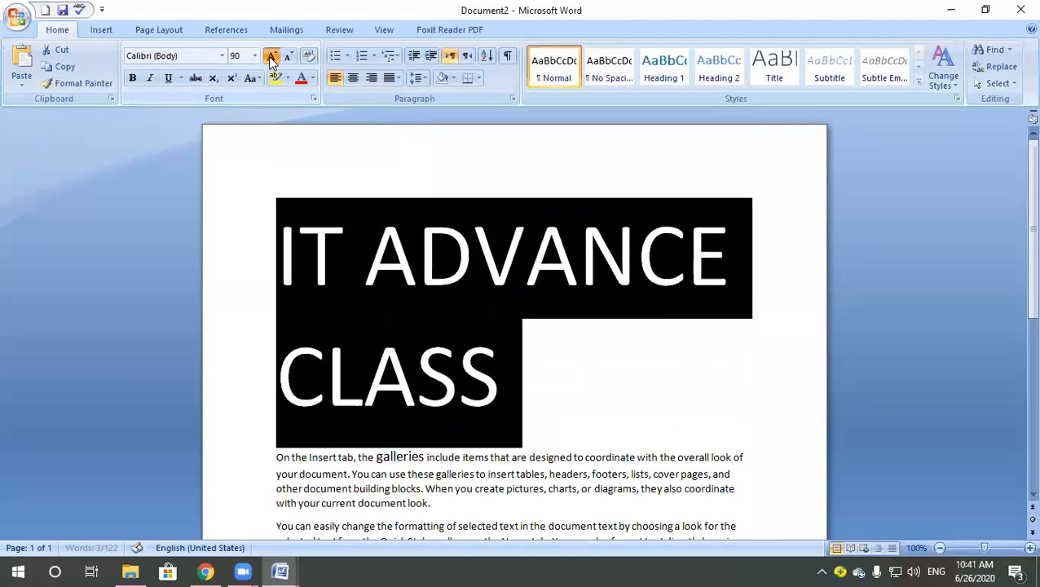
left_click(273, 59)
left_click(272, 59)
left_click(272, 59)
left_click(272, 59)
left_click(273, 59)
left_click(273, 59)
left_click(273, 59)
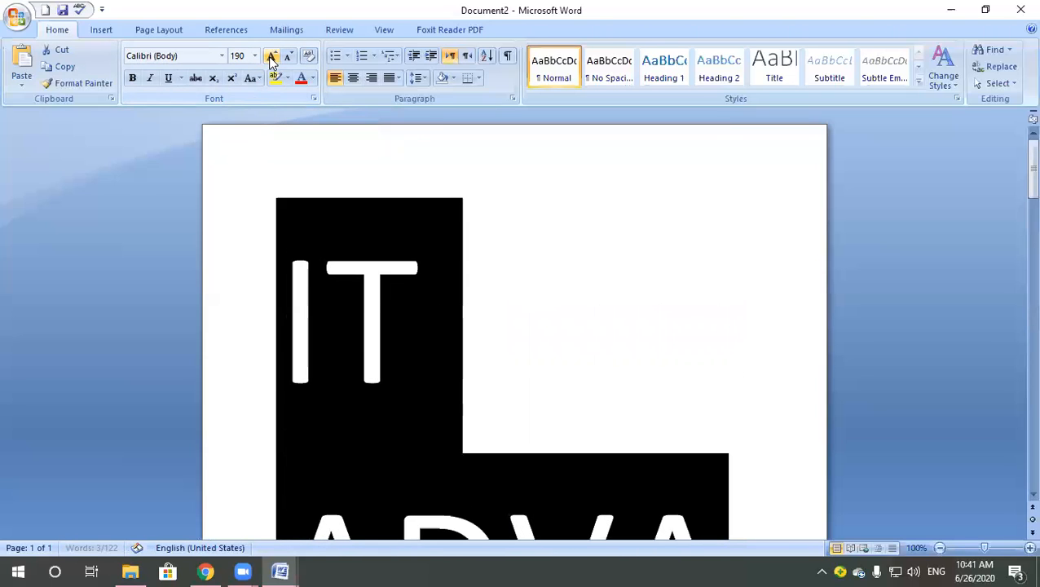
Reduce the heading's font size step by step with Shrink Font, going through 130 and well below it.
left_click(287, 60)
left_click(288, 59)
left_click(288, 59)
left_click(288, 60)
left_click(288, 60)
left_click(288, 60)
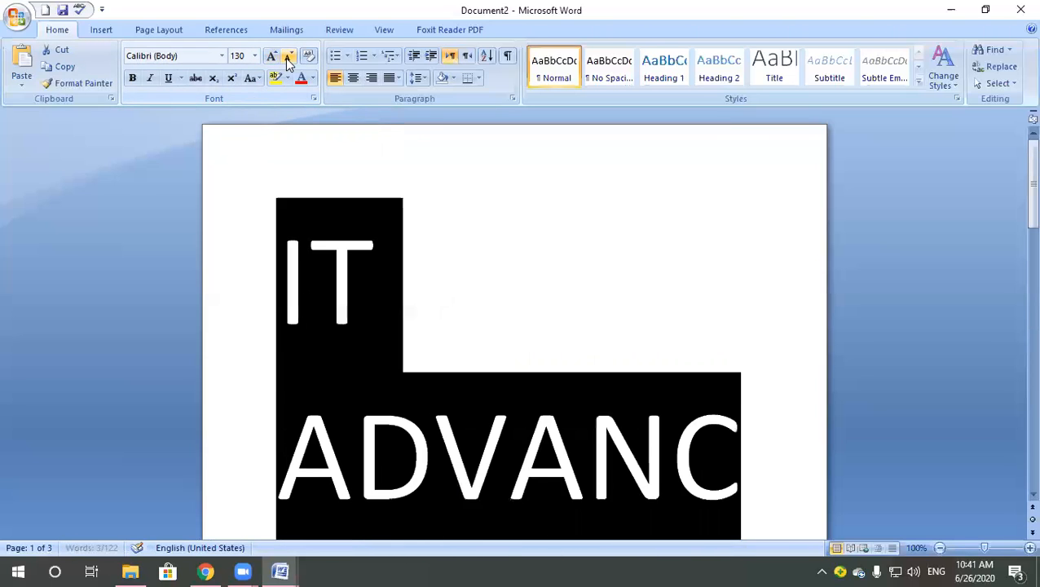
left_click(288, 59)
left_click(288, 60)
left_click(287, 59)
left_click(288, 59)
left_click(288, 59)
left_click(288, 60)
left_click(288, 59)
left_click(288, 60)
left_click(287, 59)
Enlarge the heading by six size steps, and shrink it again step by step to below font size 20.
left_click(272, 58)
left_click(273, 58)
left_click(273, 58)
left_click(272, 59)
left_click(272, 59)
left_click(273, 58)
left_click(288, 60)
left_click(288, 60)
left_click(287, 60)
left_click(287, 60)
left_click(288, 60)
left_click(287, 59)
left_click(288, 59)
left_click(287, 60)
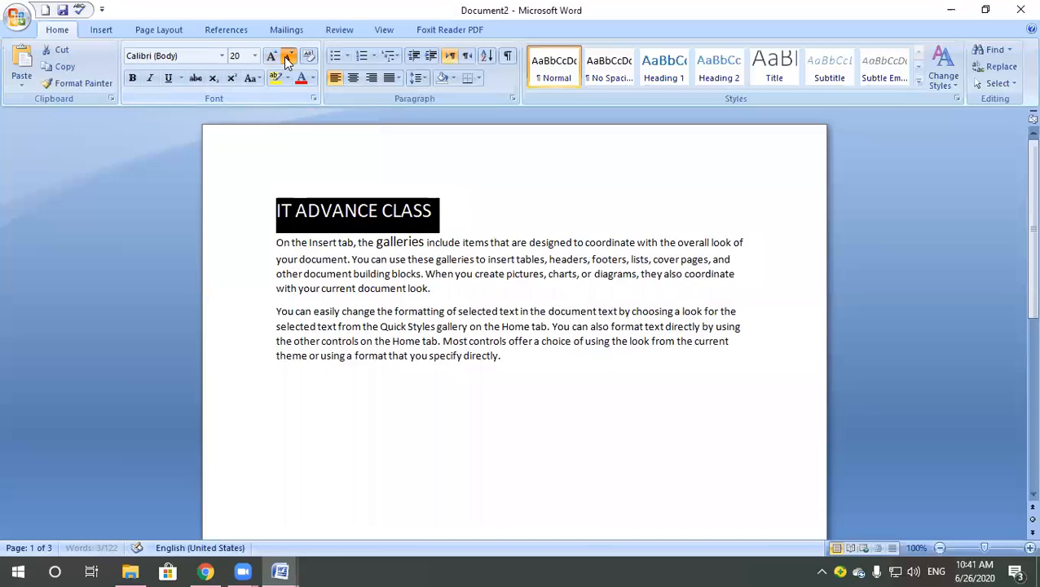
left_click(288, 59)
left_click(288, 60)
Enlarge the heading step by step past font size 26, and shrink it again to below 28.
left_click(272, 59)
left_click(272, 59)
left_click(272, 59)
left_click(272, 59)
left_click(272, 59)
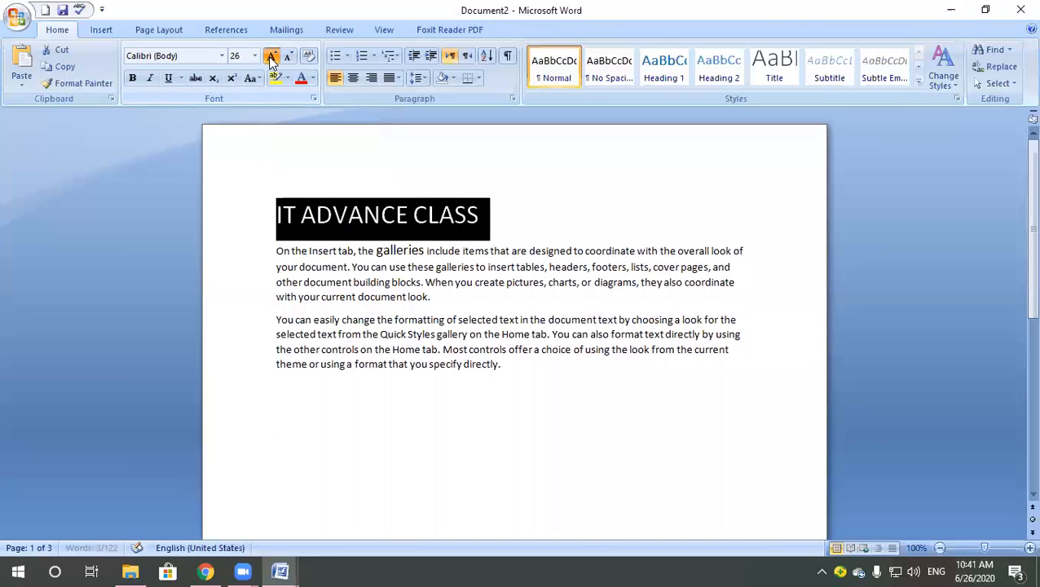
left_click(272, 59)
left_click(272, 58)
left_click(273, 59)
left_click(272, 59)
left_click(288, 60)
left_click(288, 59)
left_click(288, 59)
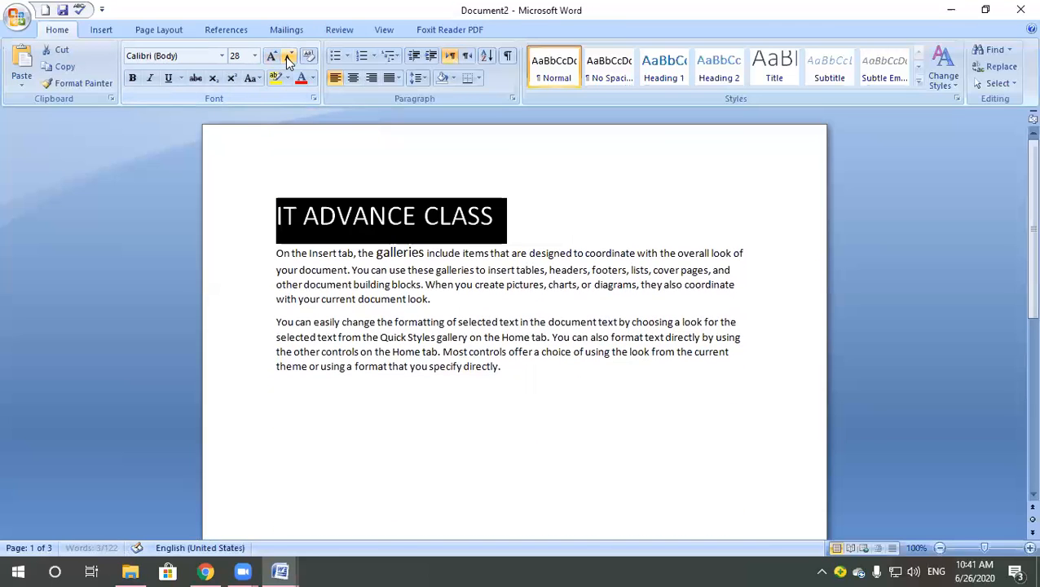
left_click(288, 59)
left_click(288, 60)
left_click(288, 60)
left_click(288, 59)
Enlarge the heading step by step to font size 90 with Grow Font.
left_click(272, 57)
left_click(272, 57)
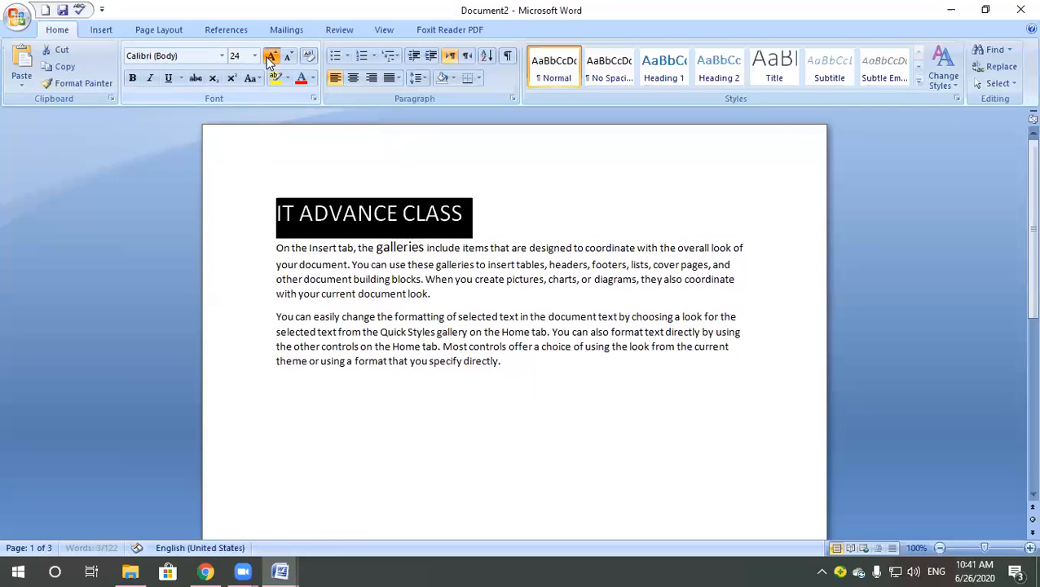
left_click(272, 57)
left_click(272, 57)
left_click(271, 57)
left_click(272, 57)
left_click(271, 57)
left_click(271, 57)
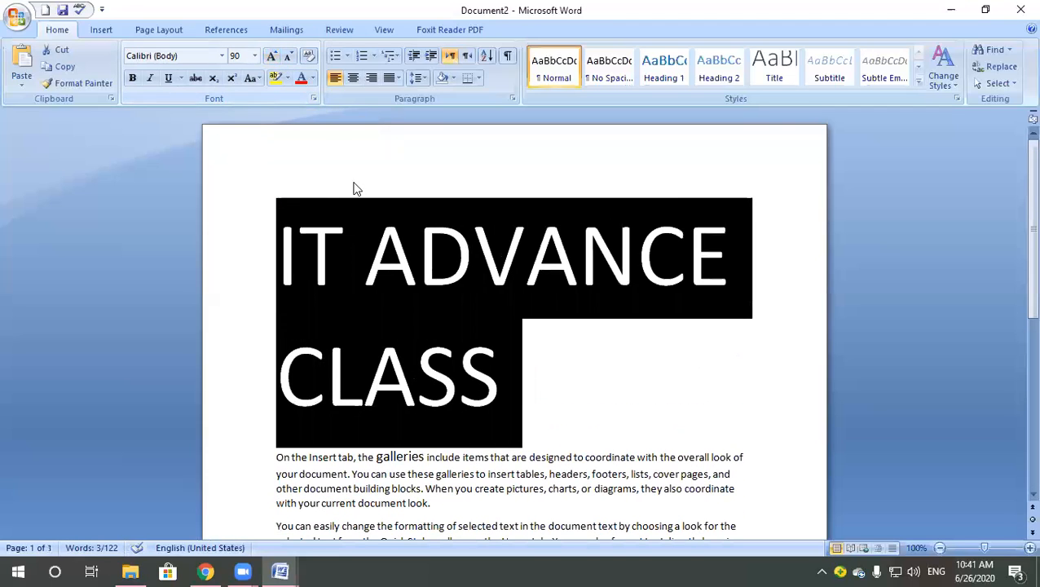
Shrink the heading step by step to font size 28 with Shrink Font and clear the selection.
left_click(289, 57)
left_click(289, 57)
left_click(289, 57)
left_click(289, 57)
left_click(288, 57)
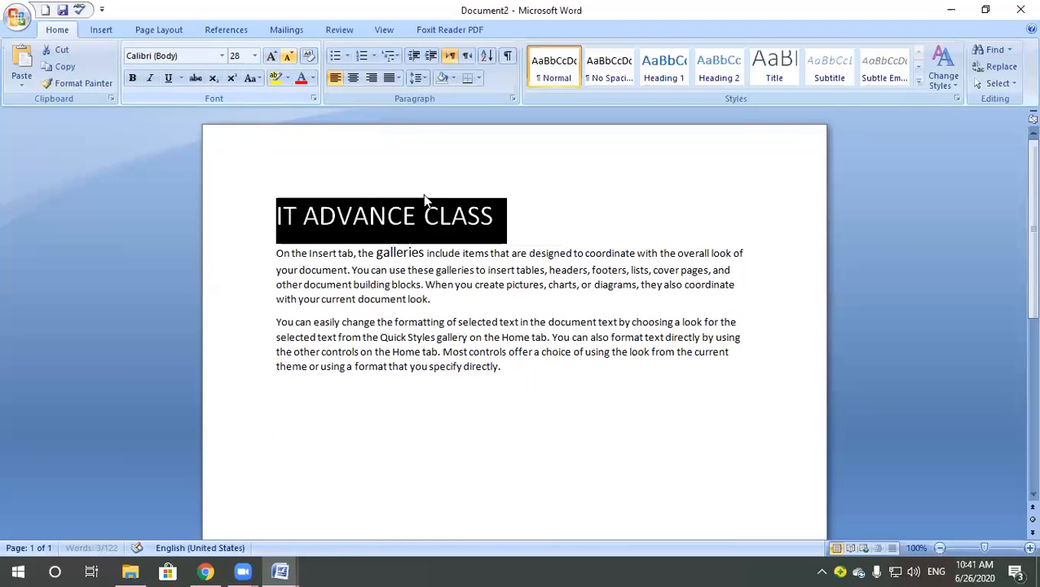
left_click(499, 221)
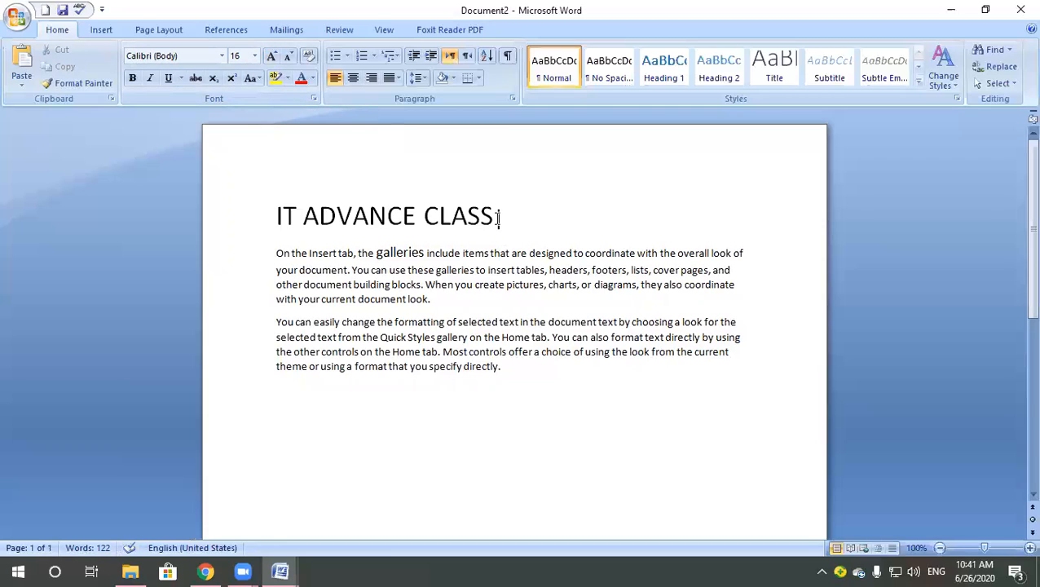
Insert two blank lines above the IT ADVANCE CLASS heading and write "Ctrl + {}" on the first one.
left_click_drag(496, 217, 276, 216)
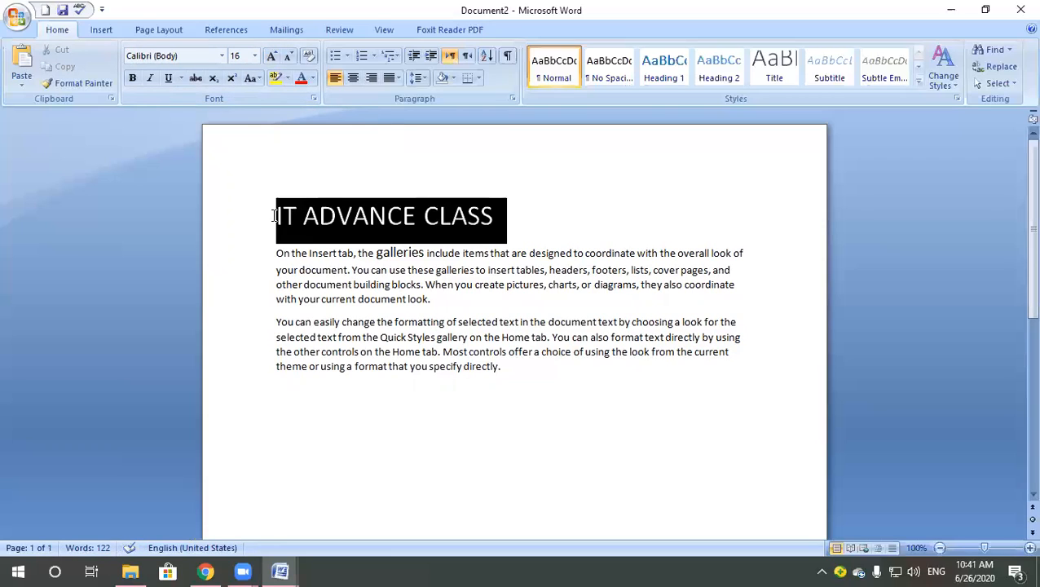
left_click(509, 225)
left_click(274, 215)
key("Return")
key("Return")
key("Up")
key("Up")
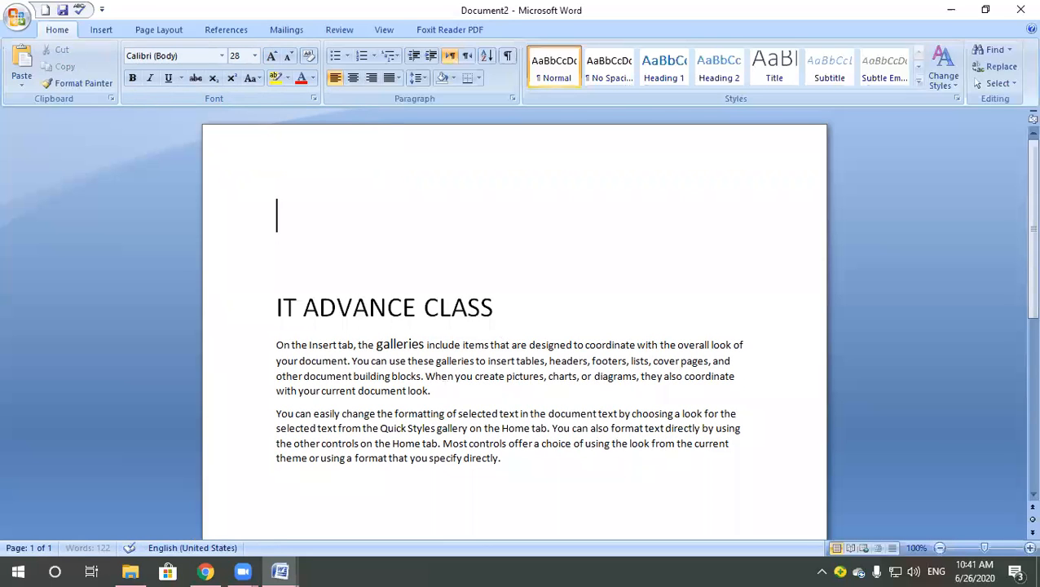
type("ctrl + }")
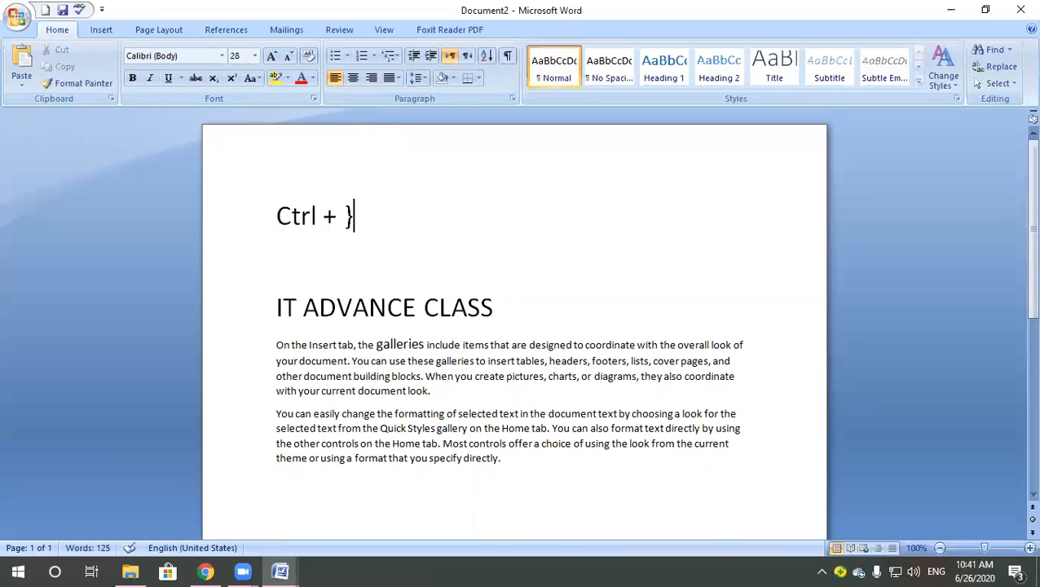
type("{")
Select the IT ADVANCE CLASS heading and enlarge it one point at a time to font size 204.
left_click_drag(502, 306, 260, 306)
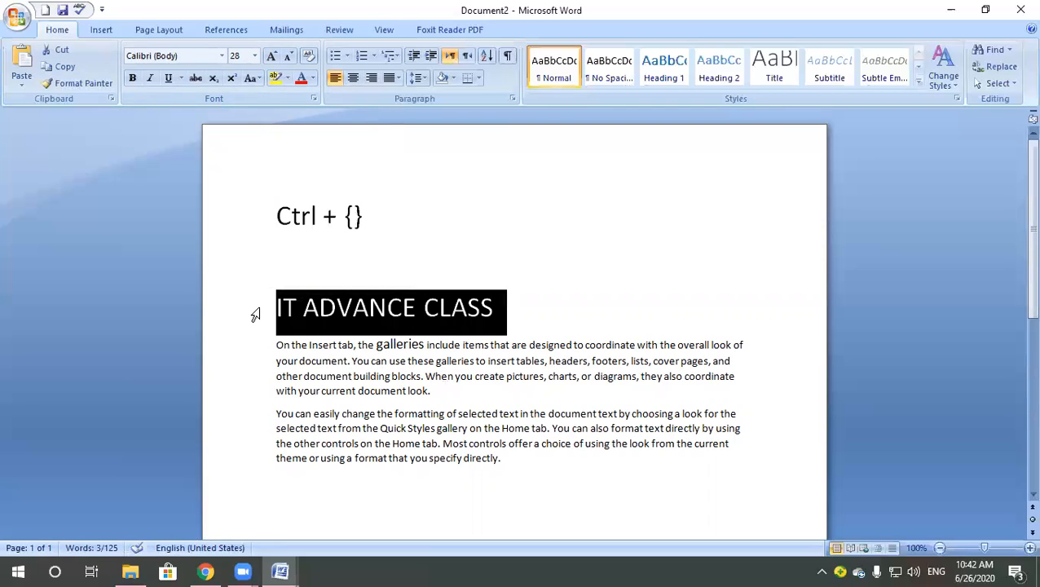
key("ctrl+bracketright")
key("ctrl+bracketright")
key("ctrl+bracketright")
key("ctrl+bracketright")
key("ctrl+bracketright")
key("ctrl+bracketright")
key("ctrl+bracketright")
key("ctrl+bracketright")
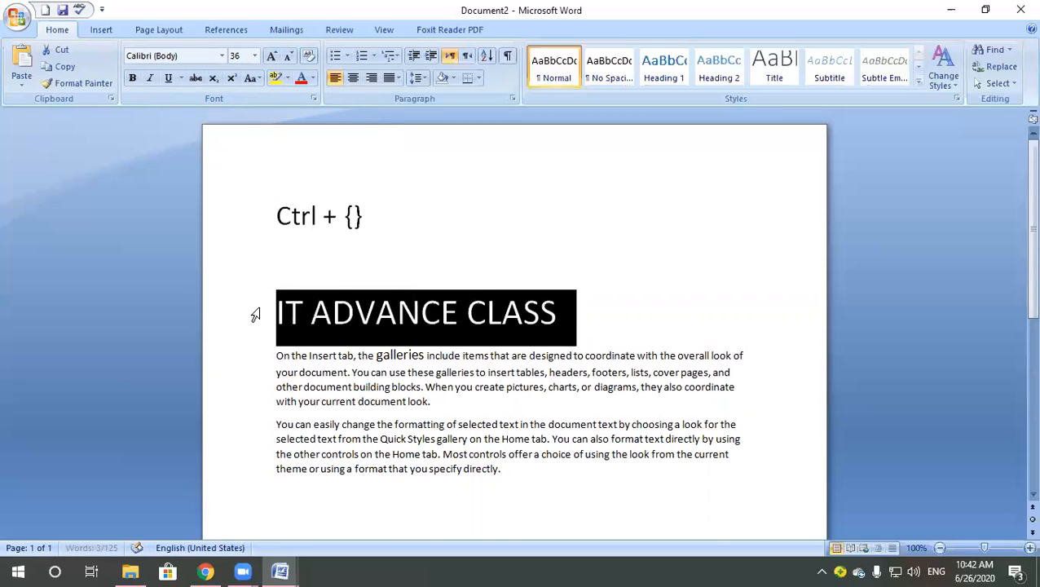
key("ctrl+bracketright")
key("ctrl+bracketright")
key("ctrl+bracketright")
key("ctrl+bracketright")
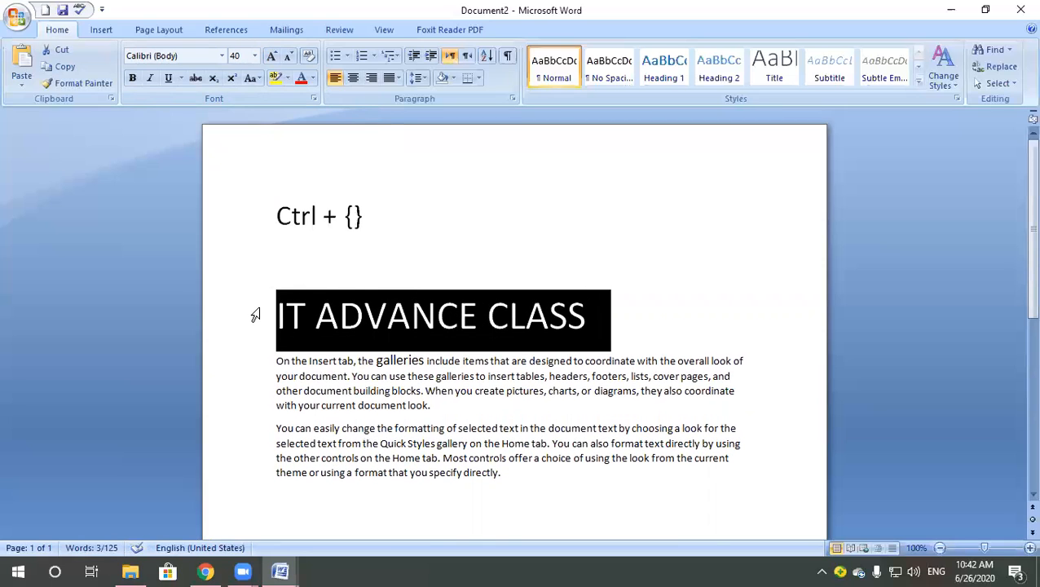
key("ctrl+bracketright")
key("ctrl+bracketright")
key("ctrl+bracketright")
key("ctrl+bracketright")
key("ctrl+bracketright")
key("ctrl+bracketright")
key("ctrl+bracketright")
key("ctrl+bracketright")
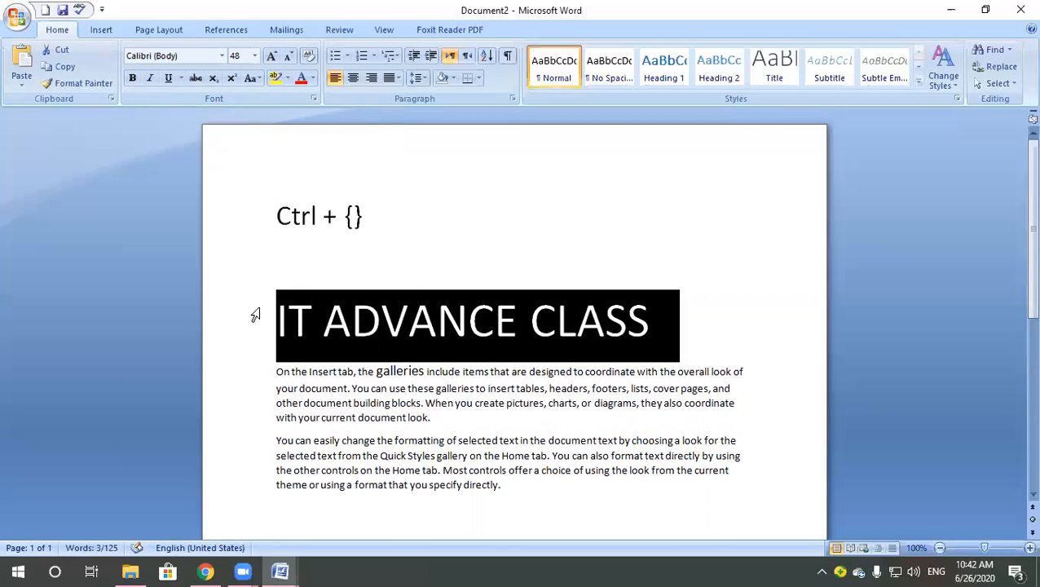
key("ctrl+bracketright")
key("ctrl+bracketright")
key("ctrl+bracketright")
key("ctrl+bracketright")
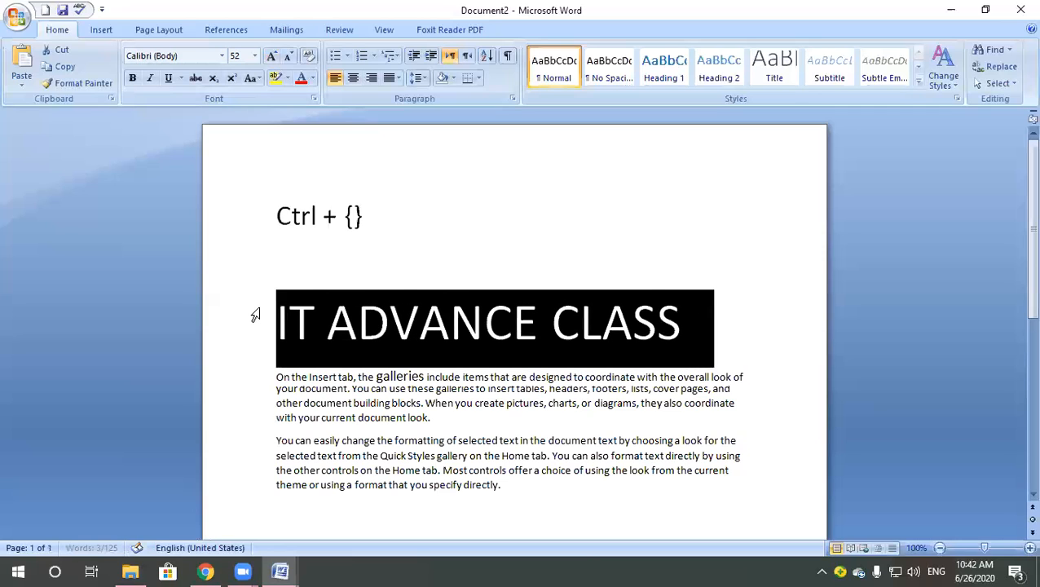
key("ctrl+bracketright")
key("ctrl+bracketright")
key("ctrl+bracketright")
key("ctrl+bracketright")
key("ctrl+bracketright")
key("ctrl+bracketright")
key("ctrl+bracketright")
key("ctrl+bracketright")
key("ctrl+bracketright")
key("ctrl+bracketright")
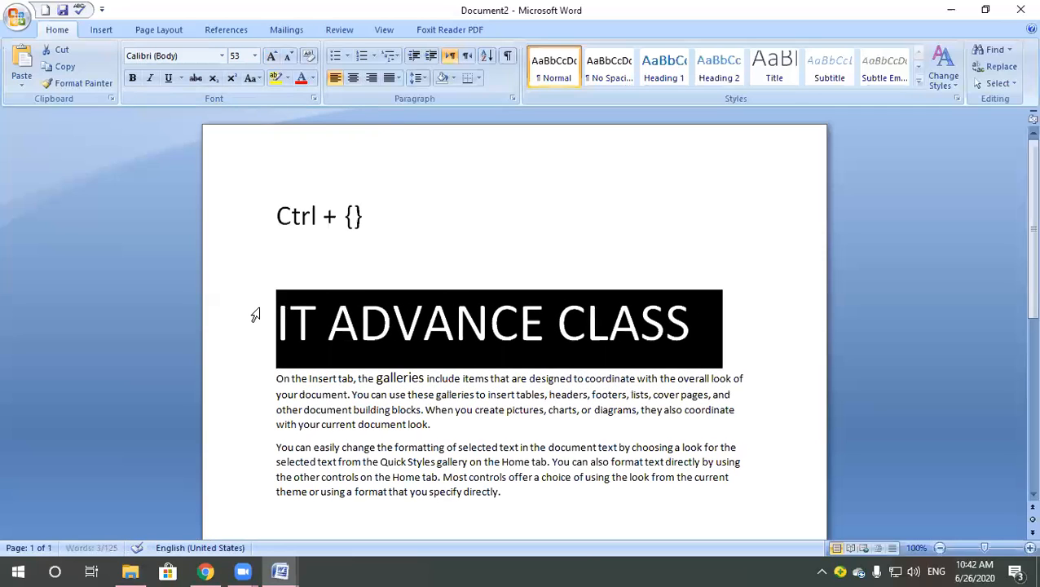
key("ctrl+bracketright")
key("ctrl+bracketright")
key("ctrl+bracketright")
key("ctrl+bracketright")
key("ctrl+bracketright")
key("ctrl+bracketright")
key("ctrl+bracketright")
key("ctrl+bracketright")
key("ctrl+bracketright")
key("ctrl+bracketright")
key("ctrl+bracketright")
key("ctrl+bracketright")
key("ctrl+bracketright")
key("ctrl+bracketright")
key("ctrl+bracketright")
key("ctrl+bracketright")
key("ctrl+bracketright")
key("ctrl+bracketright")
key("ctrl+bracketright")
key("ctrl+bracketright")
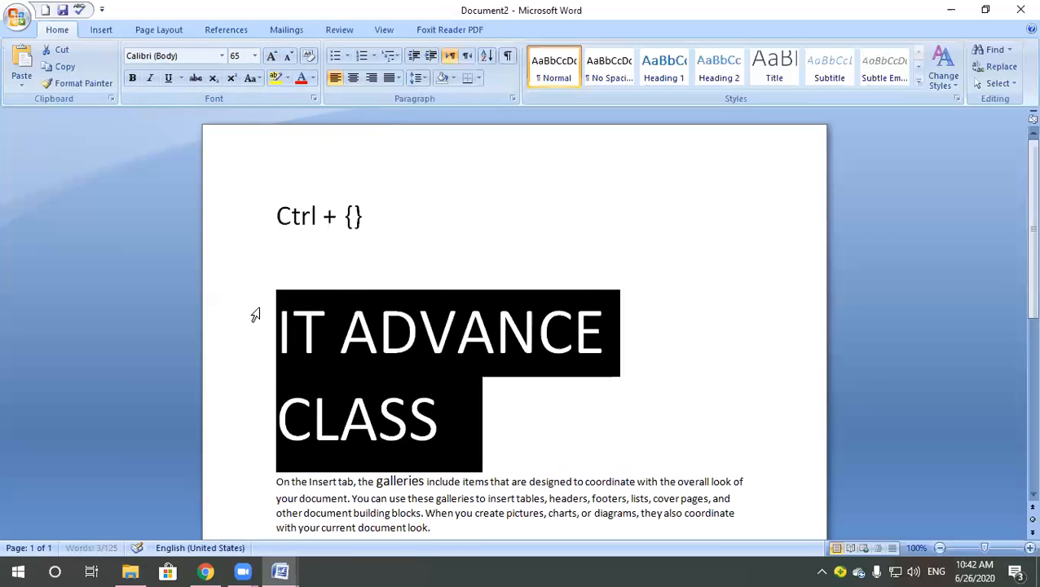
key("ctrl+bracketright")
key("ctrl+bracketright")
key("ctrl+bracketright")
key("ctrl+bracketright")
key("ctrl+bracketright")
key("ctrl+bracketright")
key("ctrl+bracketright")
key("ctrl+bracketright")
key("ctrl+bracketright")
key("ctrl+bracketright")
key("ctrl+bracketright")
key("ctrl+bracketright")
key("ctrl+bracketright")
key("ctrl+bracketright")
key("ctrl+bracketright")
key("ctrl+bracketright")
key("ctrl+bracketright")
key("ctrl+bracketright")
key("ctrl+bracketright")
key("ctrl+bracketright")
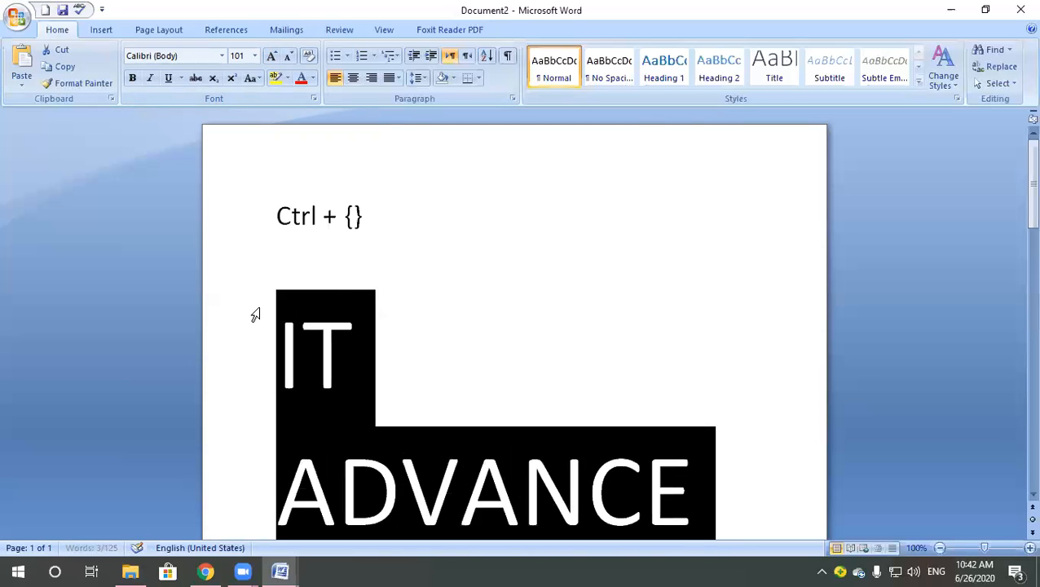
key("ctrl+bracketright")
key("ctrl+bracketright")
key("ctrl+bracketright")
key("ctrl+bracketright")
key("ctrl+bracketright")
key("ctrl+bracketright")
key("ctrl+bracketright")
key("ctrl+bracketright")
key("ctrl+bracketright")
key("ctrl+bracketright")
key("ctrl+bracketright")
key("ctrl+bracketright")
key("ctrl+bracketright")
key("ctrl+bracketright")
key("ctrl+bracketright")
key("ctrl+bracketright")
key("ctrl+bracketright")
key("ctrl+bracketright")
key("ctrl+bracketright")
key("ctrl+bracketright")
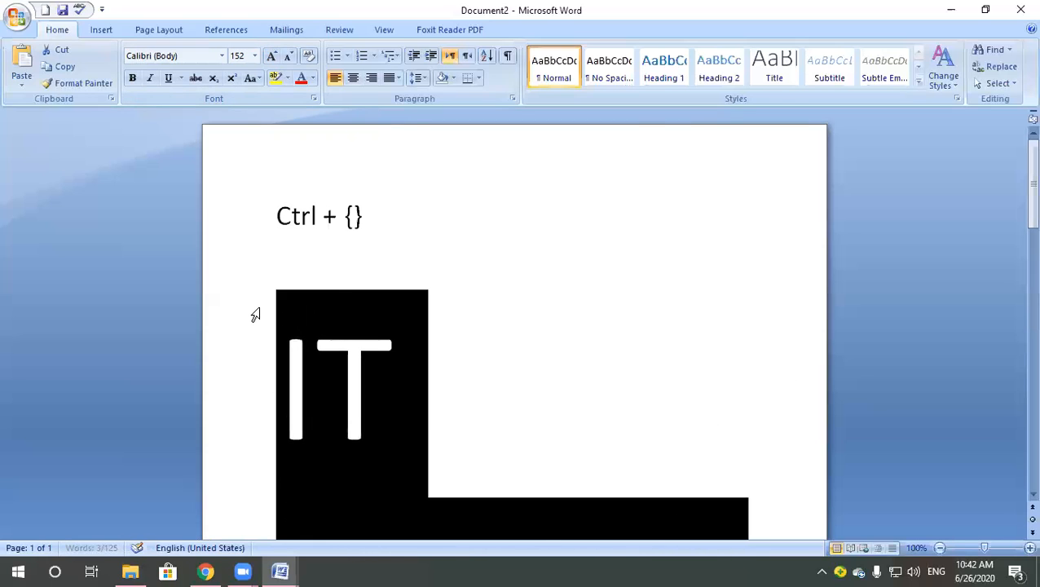
key("ctrl+bracketright")
key("ctrl+bracketright")
key("ctrl+bracketright")
key("ctrl+bracketright")
key("ctrl+bracketright")
key("ctrl+bracketright")
key("ctrl+bracketright")
key("ctrl+bracketright")
key("ctrl+bracketright")
key("ctrl+bracketright")
key("ctrl+bracketright")
key("ctrl+bracketright")
key("ctrl+bracketright")
key("ctrl+bracketright")
key("ctrl+bracketright")
key("ctrl+bracketright")
key("ctrl+bracketright")
key("ctrl+bracketright")
key("ctrl+bracketright")
key("ctrl+bracketright")
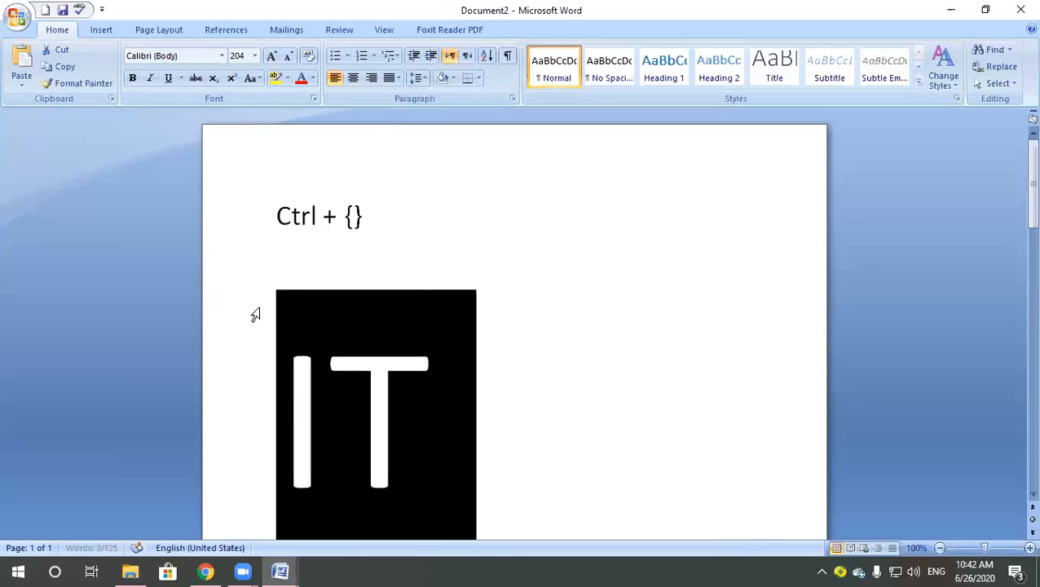
Shrink the selected heading one point at a time to font size 28.
key("ctrl+bracketleft")
key("ctrl+bracketleft")
key("ctrl+bracketleft")
key("ctrl+bracketleft")
key("ctrl+bracketleft")
key("ctrl+bracketleft")
key("ctrl+bracketleft")
key("ctrl+bracketleft")
key("ctrl+bracketleft")
key("ctrl+bracketleft")
key("ctrl+bracketleft")
key("ctrl+bracketleft")
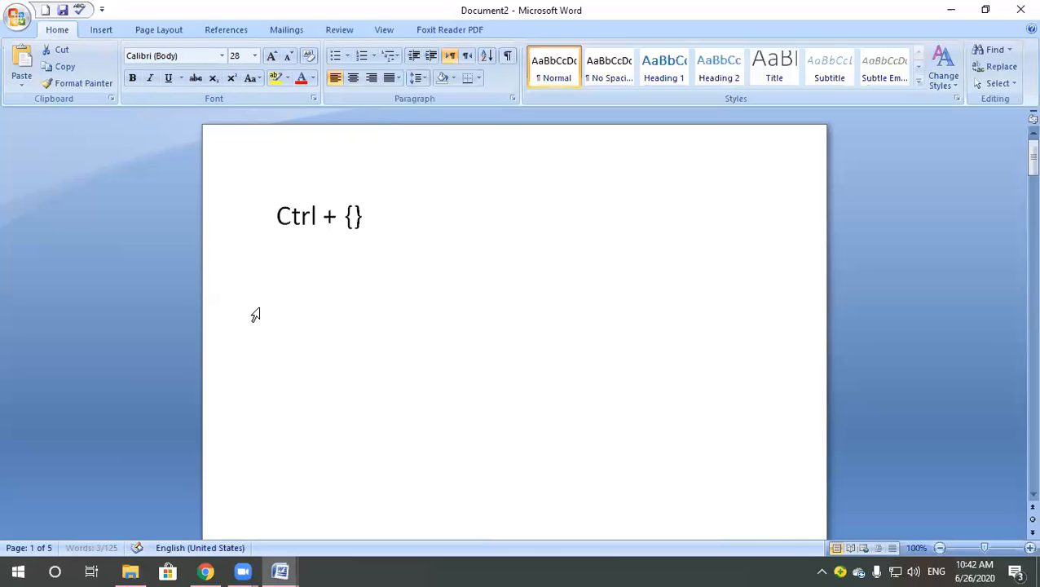
Change the IT ADVANCE CLASS heading's font size one point at a time to 13.
left_click(305, 289)
left_click(215, 293)
key("ctrl+bracketright")
key("ctrl+bracketright")
key("ctrl+bracketright")
key("ctrl+bracketright")
key("ctrl+bracketright")
key("ctrl+bracketright")
key("ctrl+bracketright")
key("ctrl+bracketright")
key("ctrl+bracketright")
key("ctrl+bracketright")
key("ctrl+bracketright")
key("ctrl+bracketright")
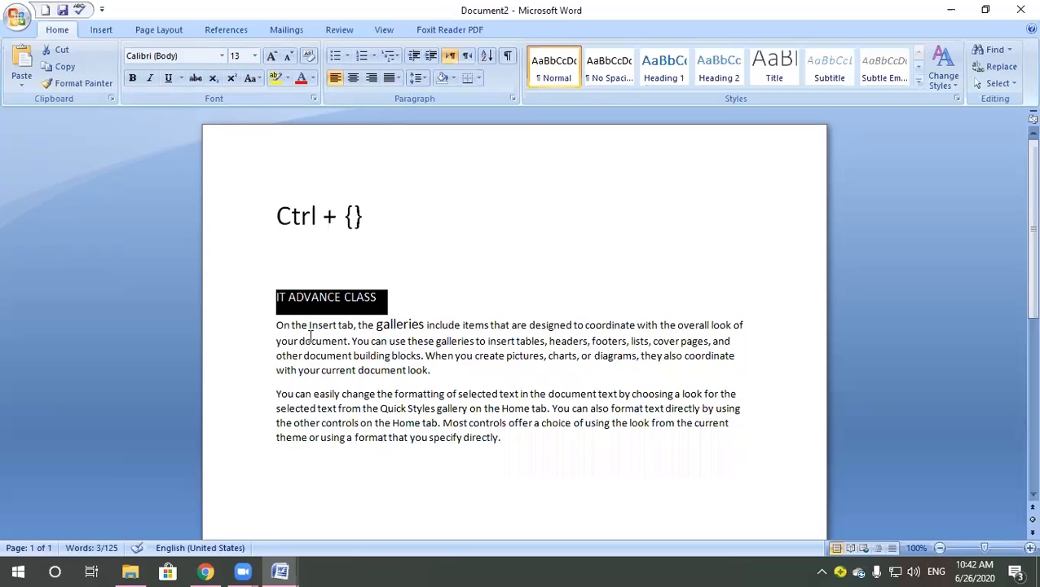
Shrink the IT ADVANCE CLASS heading one point at a time to font size 9.
key("ctrl+bracketleft")
key("ctrl+bracketleft")
key("ctrl+bracketleft")
key("ctrl+bracketleft")
key("ctrl+bracketleft")
key("ctrl+bracketleft")
key("ctrl+bracketleft")
key("ctrl+bracketleft")
key("ctrl+bracketleft")
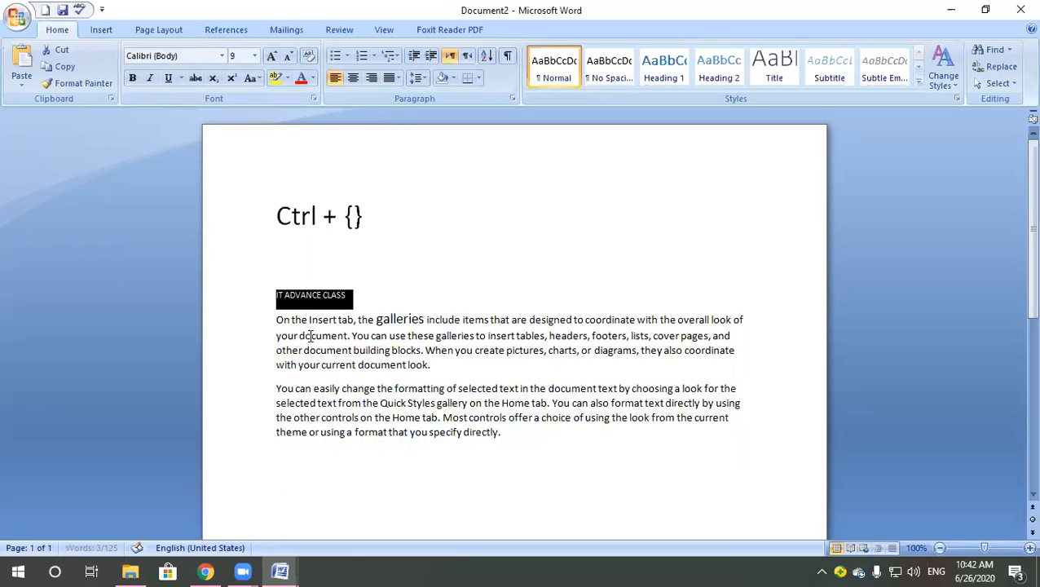
Enlarge the selected IT ADVANCE CLASS heading one point at a time to font size 18.
key("ctrl+bracketright")
key("ctrl+bracketright")
key("ctrl+bracketright")
key("ctrl+bracketright")
key("ctrl+bracketright")
key("ctrl+bracketright")
key("ctrl+bracketright")
key("ctrl+bracketright")
key("ctrl+bracketright")
key("ctrl+bracketright")
key("ctrl+bracketright")
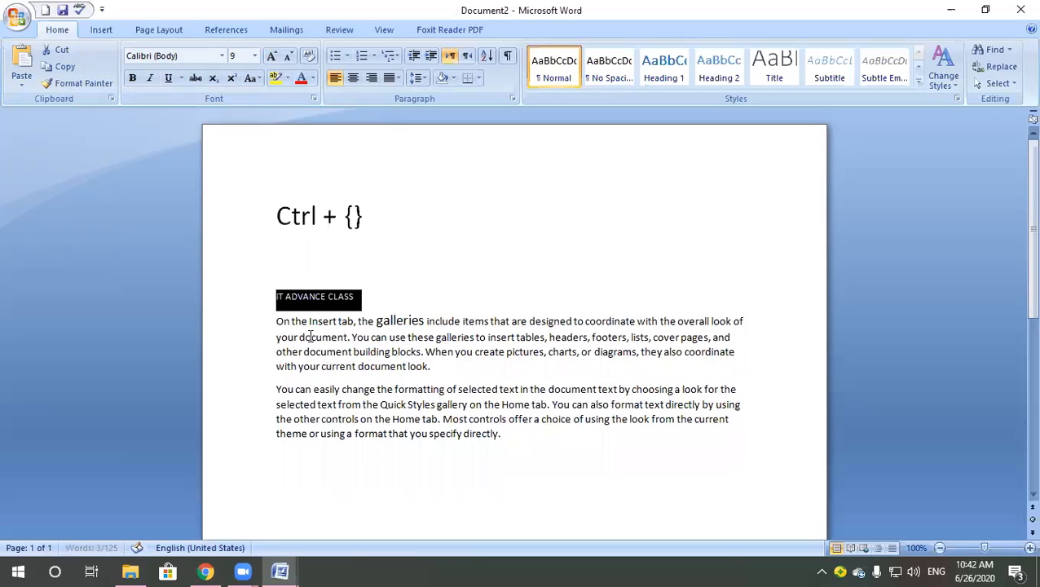
key("ctrl+bracketright")
key("ctrl+bracketright")
key("ctrl+bracketright")
key("ctrl+bracketright")
key("ctrl+bracketright")
key("ctrl+bracketright")
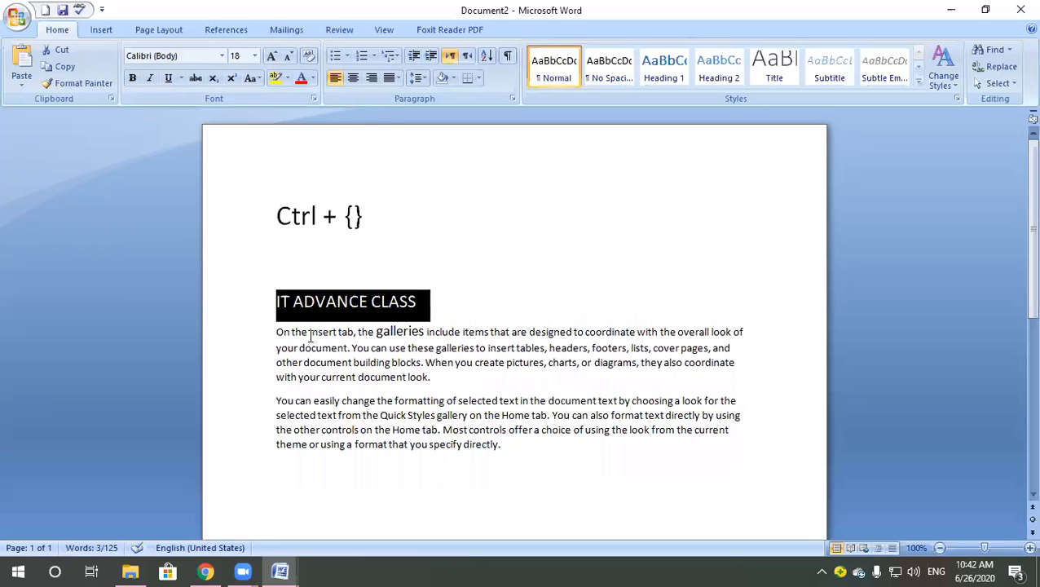
Adjust the IT ADVANCE CLASS heading point by point to font size 25 and highlight the {} in the shortcut note.
key("ctrl+bracketleft")
key("ctrl+bracketleft")
key("ctrl+bracketleft")
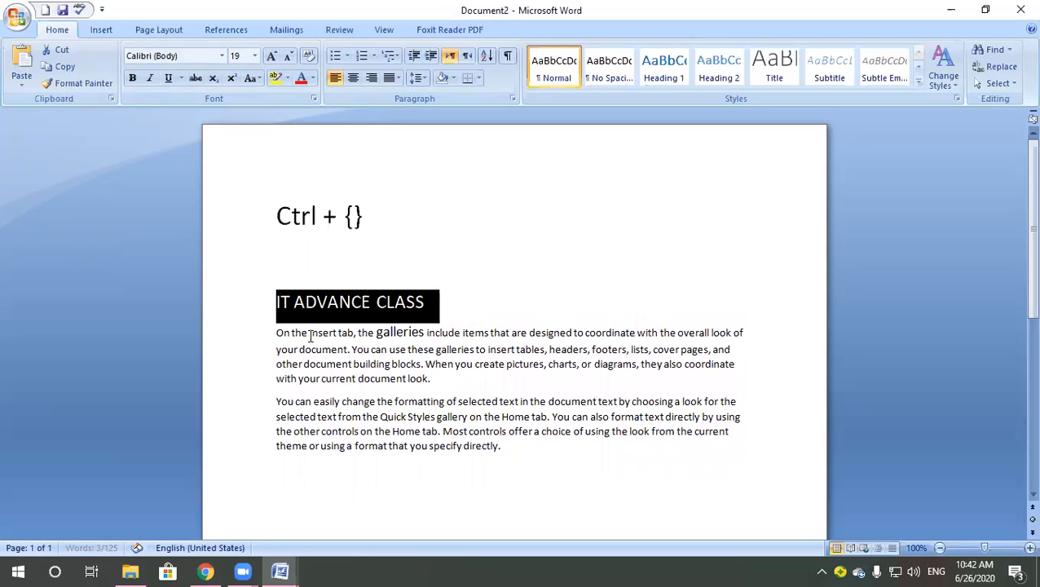
key("ctrl+bracketright")
key("ctrl+bracketright")
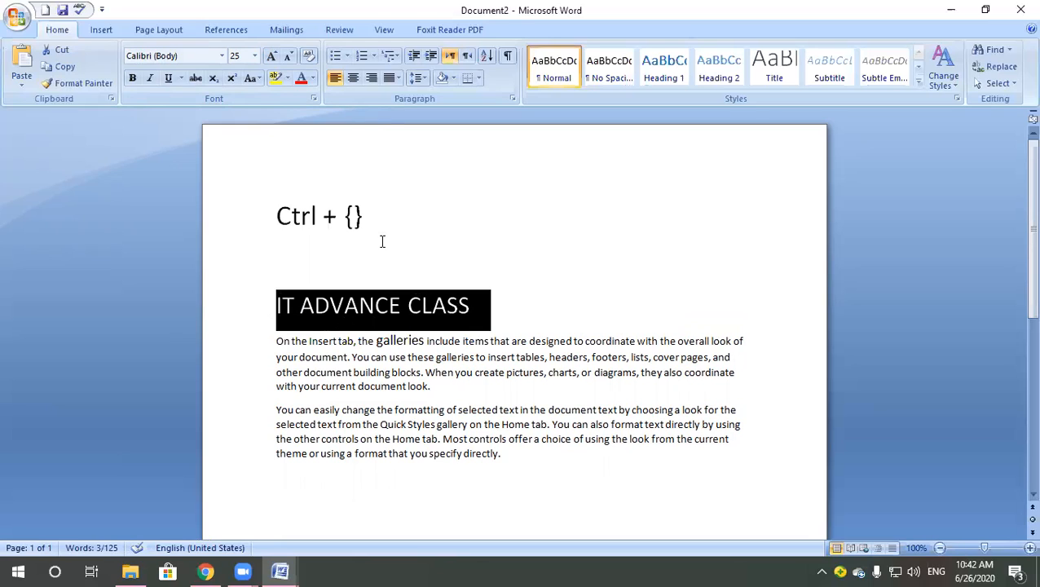
left_click_drag(368, 216, 338, 215)
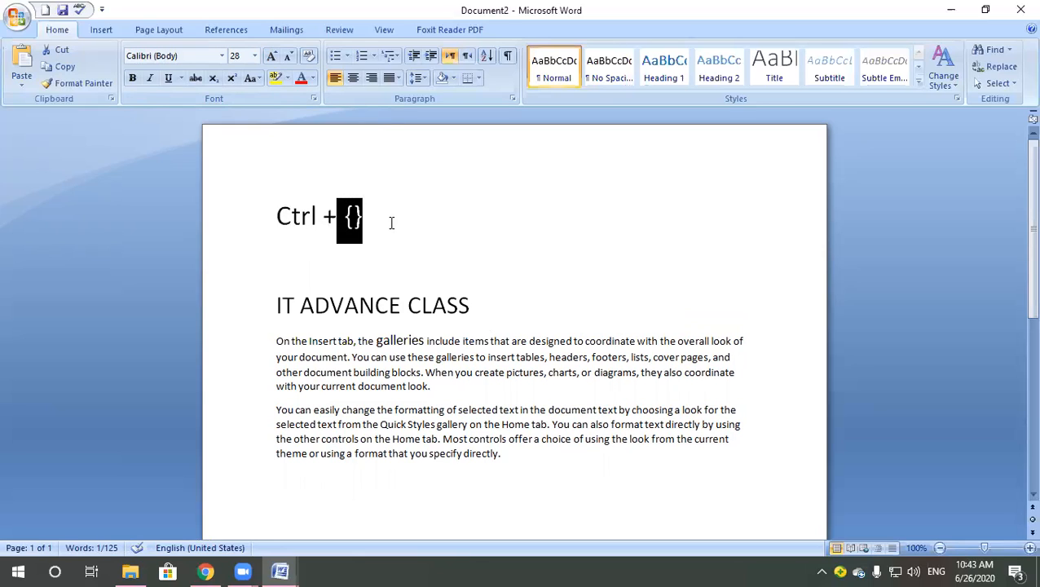
left_click(418, 376)
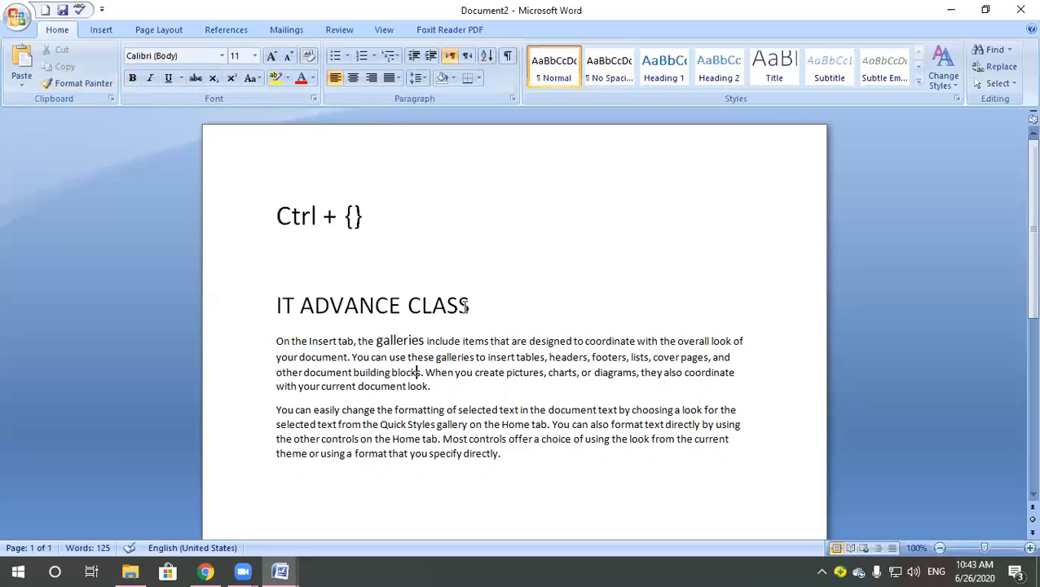
Make the whole IT ADVANCE CLASS heading bold.
left_click(241, 300)
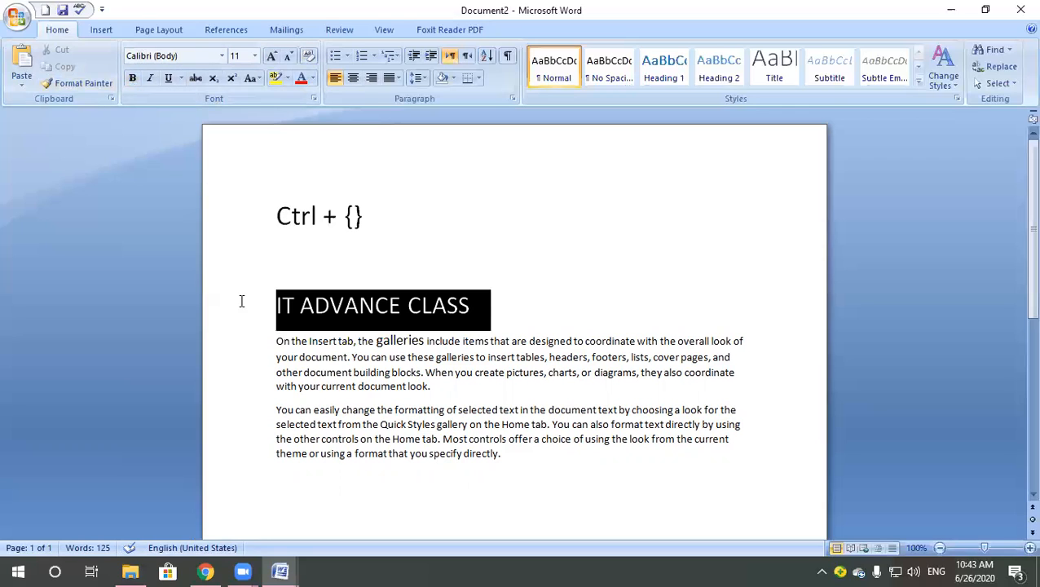
left_click(132, 78)
left_click(438, 343)
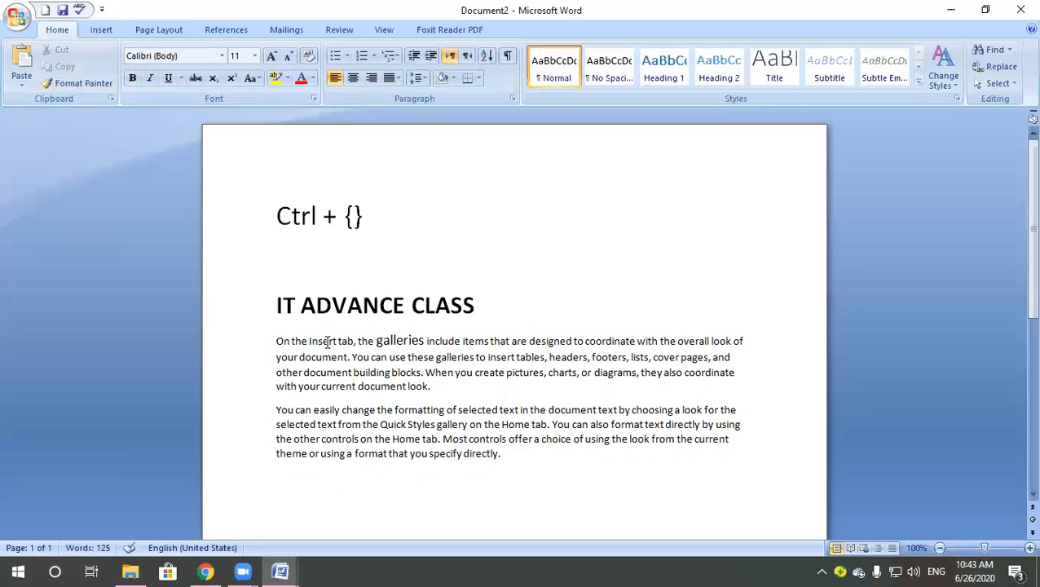
Bold the phrases "On the Insert tab" and "the galleries" at the start of the first body paragraph.
left_click_drag(276, 340, 354, 343)
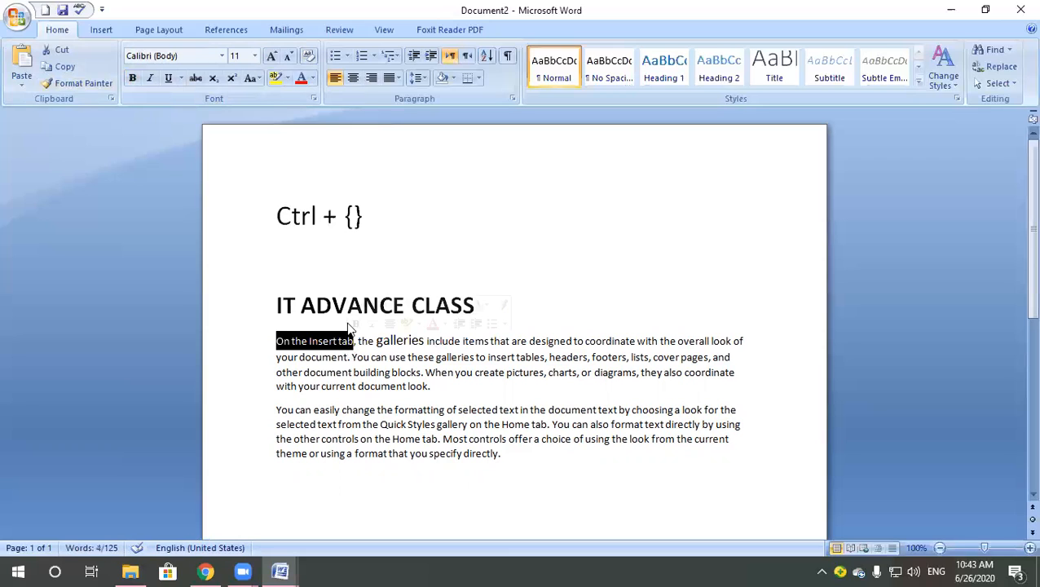
left_click(132, 77)
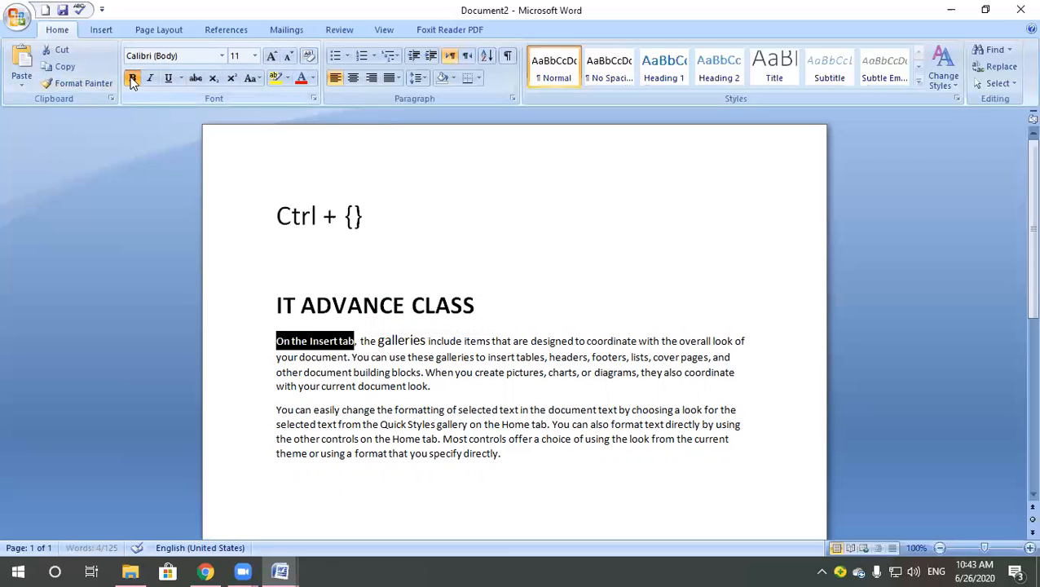
left_click(410, 359)
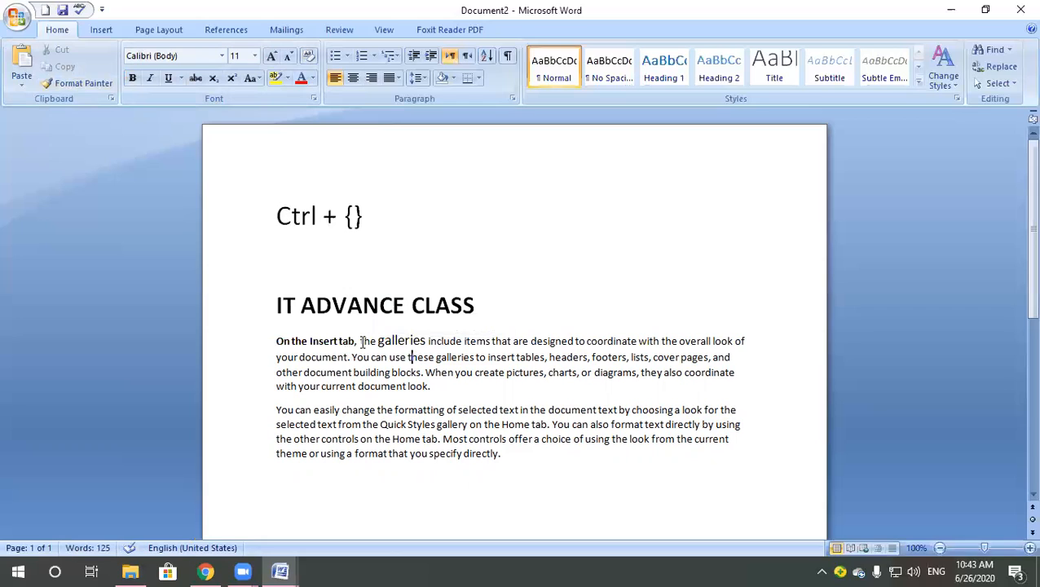
left_click_drag(362, 342, 409, 346)
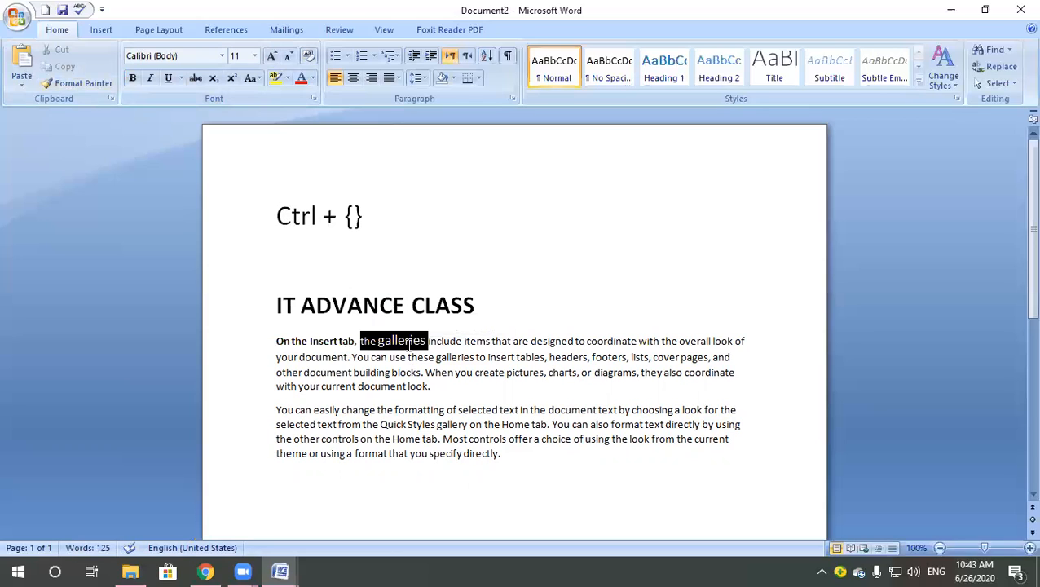
left_click(130, 78)
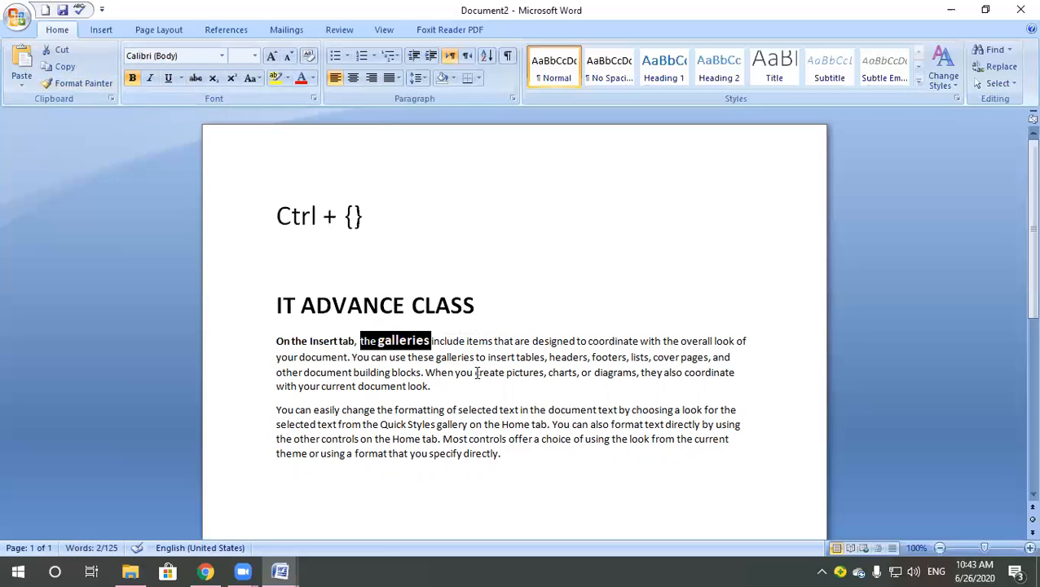
key("Right")
left_click(465, 372)
Italicize the entire second body paragraph, beginning "You can easily change the formatting".
left_click(150, 77)
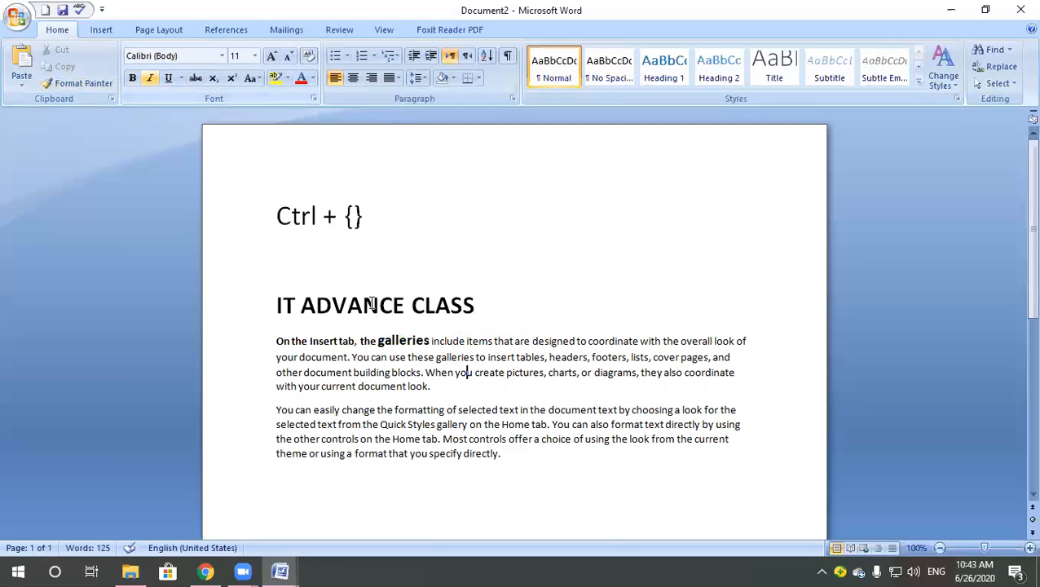
left_click(278, 410)
left_click_drag(311, 415, 512, 471)
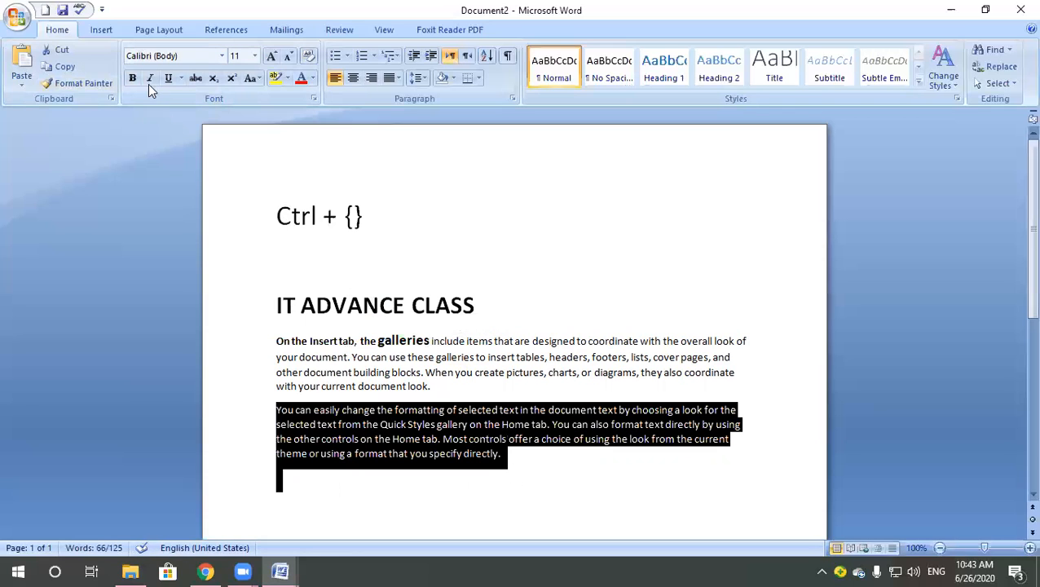
left_click(149, 77)
left_click(507, 454)
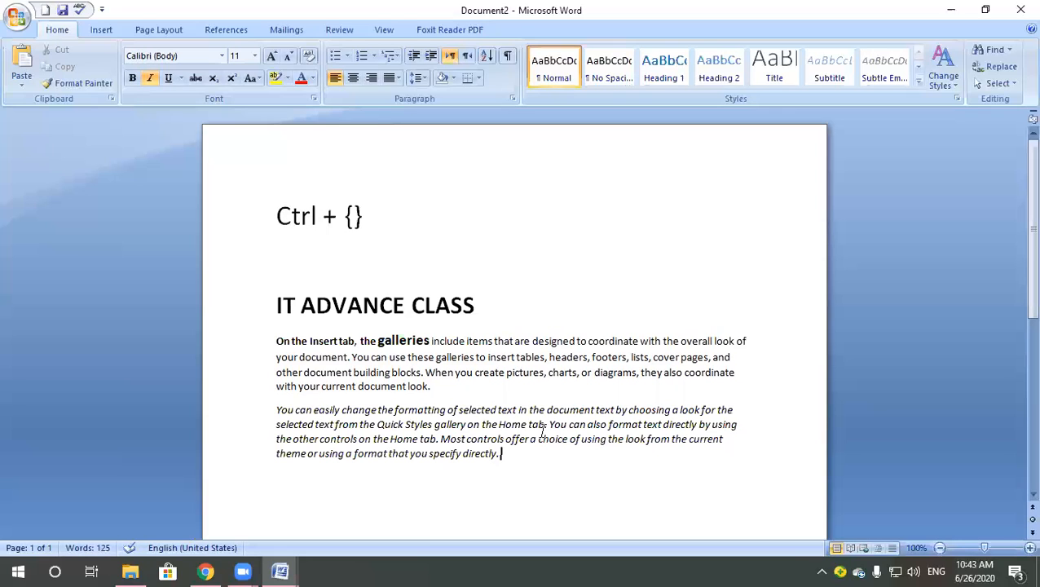
Add the shortcut note "Ctrl+B" on a new line below "Ctrl + {}".
left_click_drag(276, 406, 481, 481)
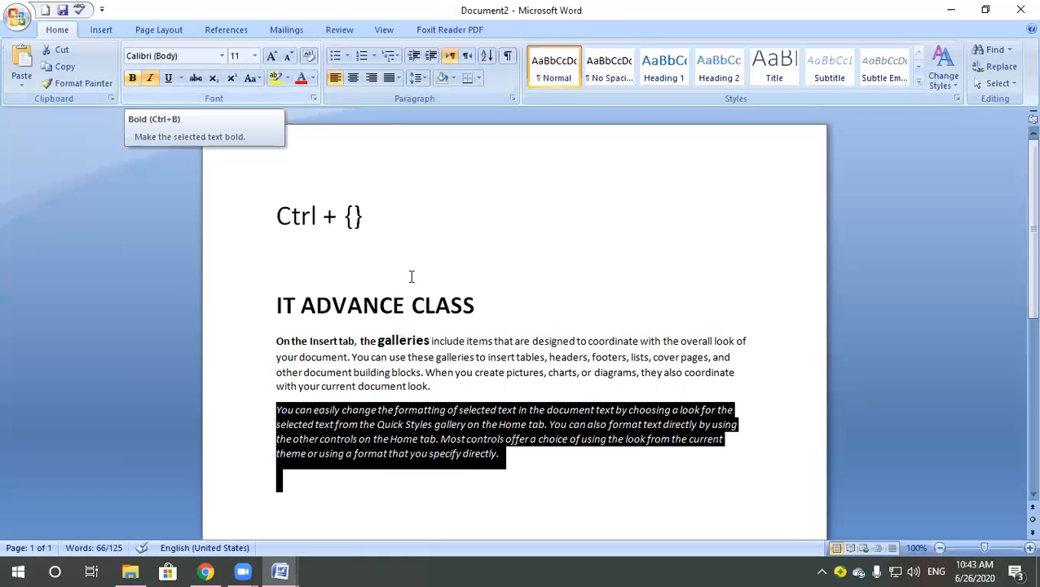
left_click(388, 225)
key("Return")
type("ctr")
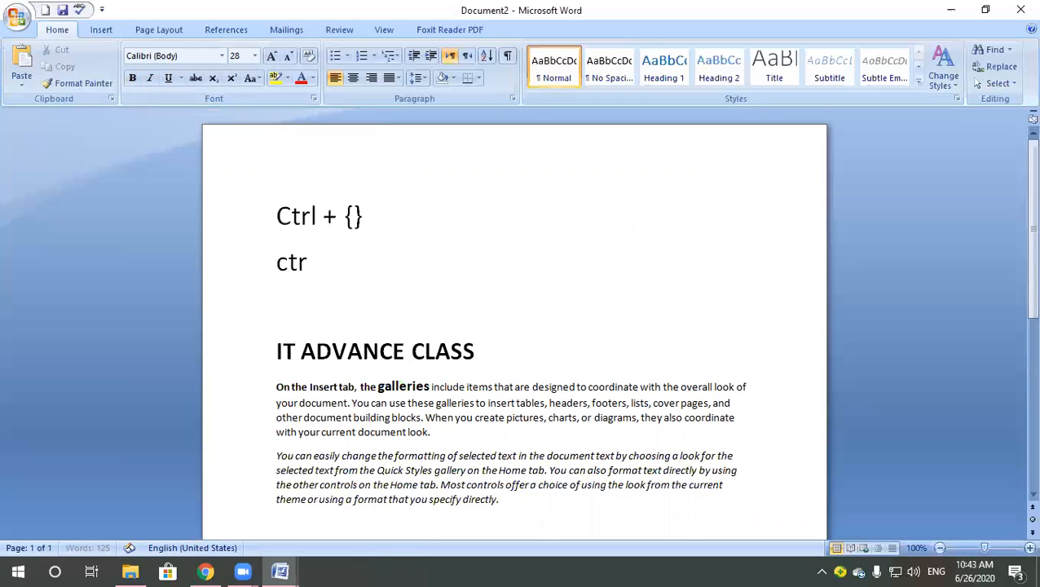
type("l+B")
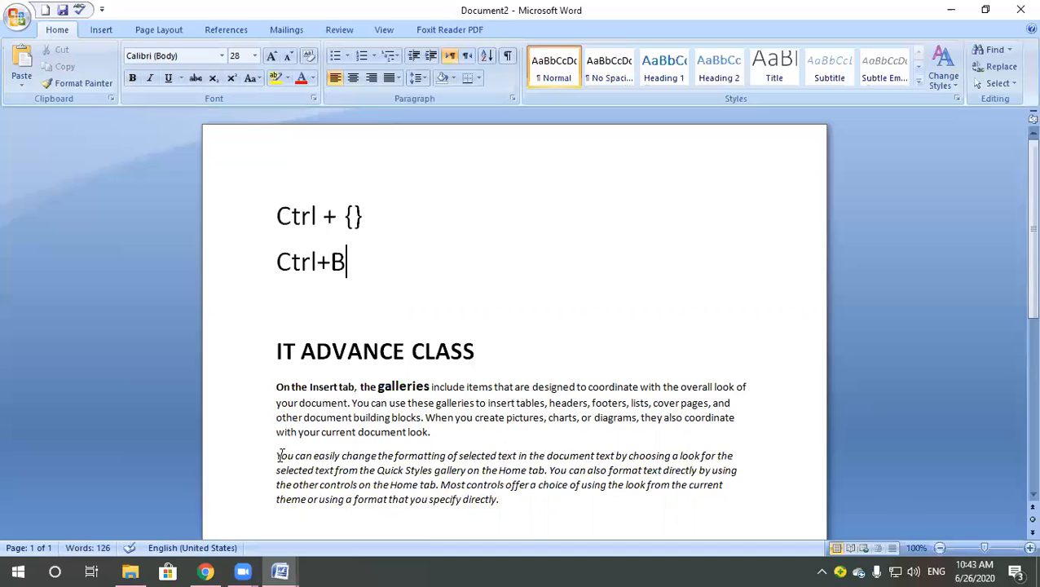
Toggle bold on and off for the second body paragraph, and toggle its italics off and back on.
left_click_drag(278, 456, 499, 506)
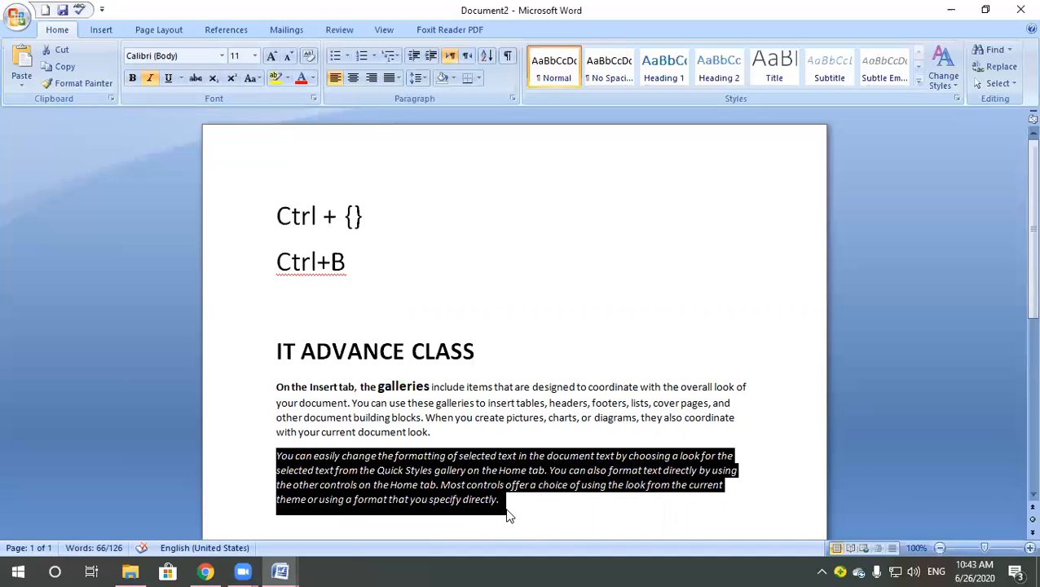
key("ctrl+b")
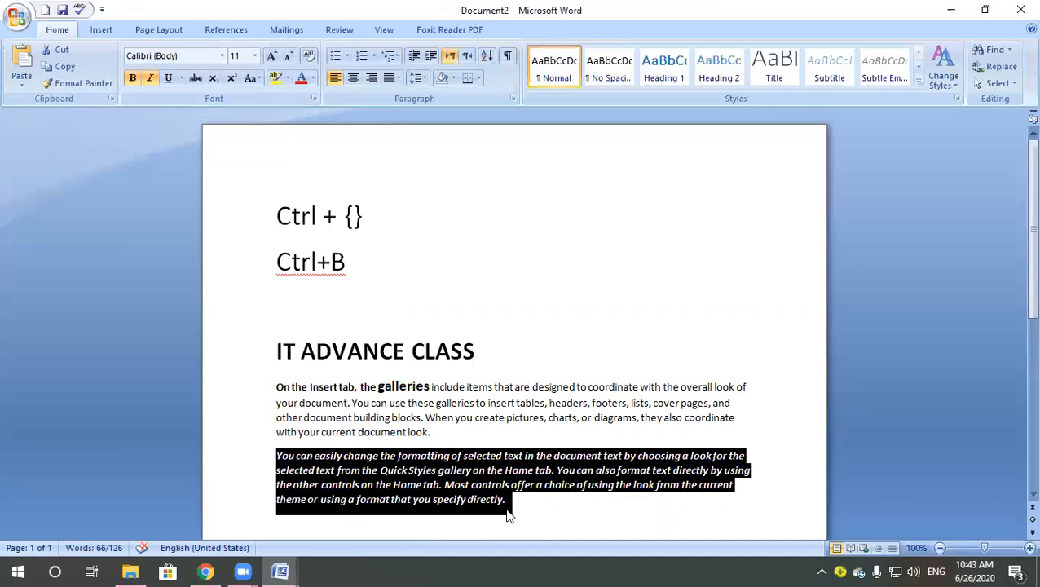
key("ctrl+b")
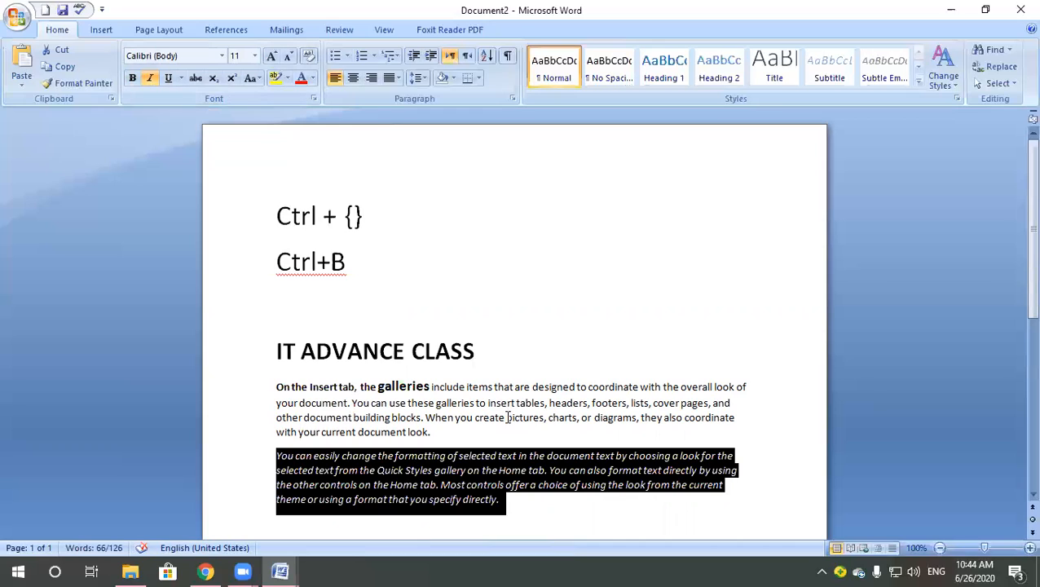
key("ctrl+i")
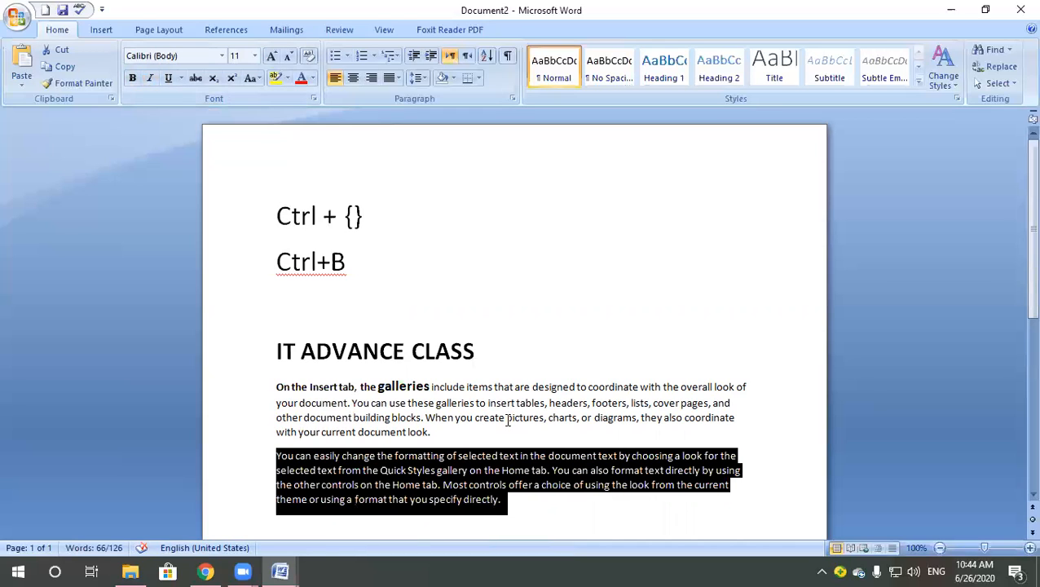
key("ctrl+i")
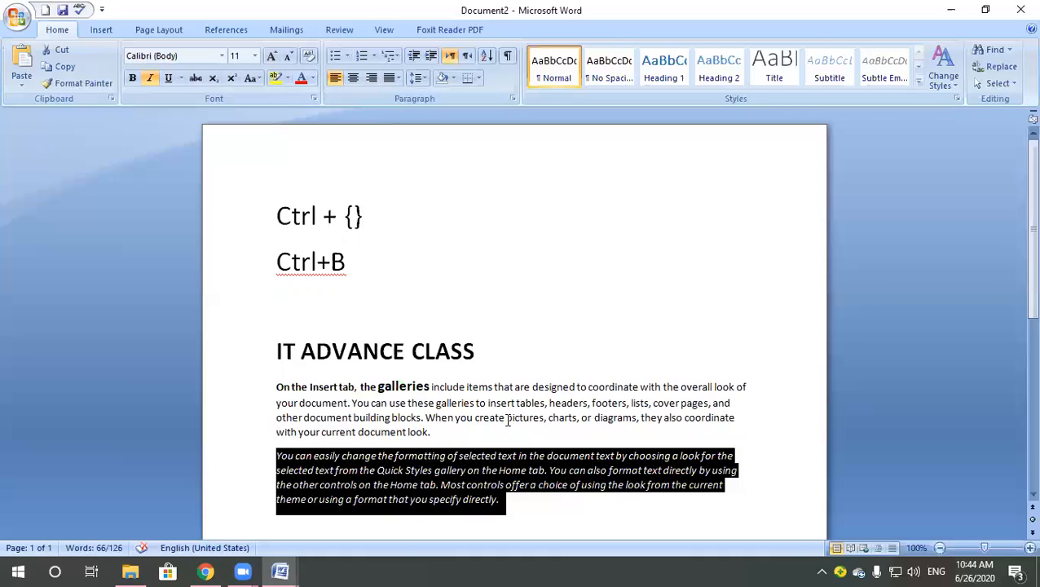
left_click(401, 418)
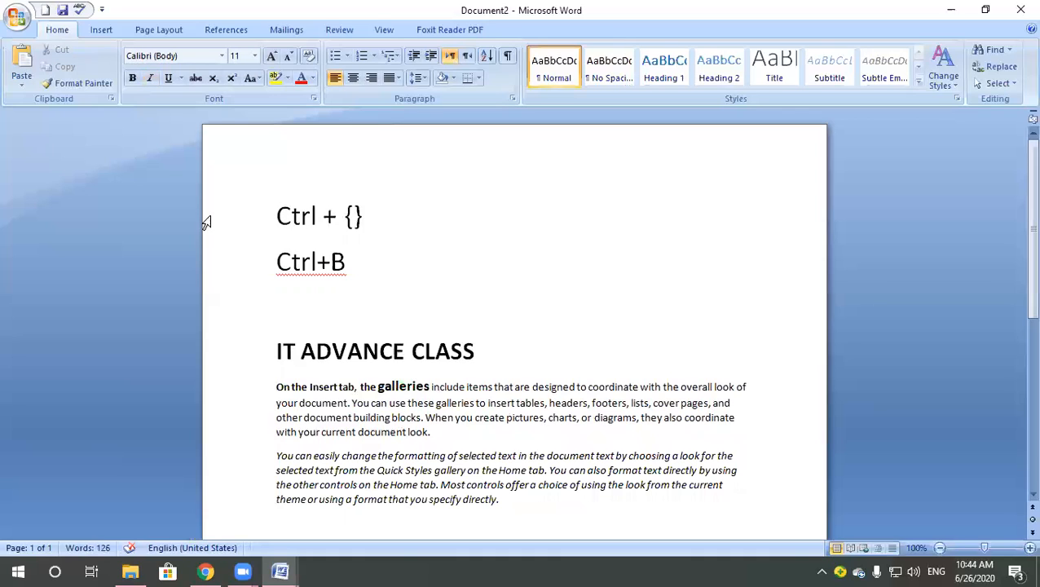
Select the italic second body paragraph and toggle a plain underline on and off.
left_click(180, 78)
left_click(389, 383)
left_click_drag(277, 455, 503, 526)
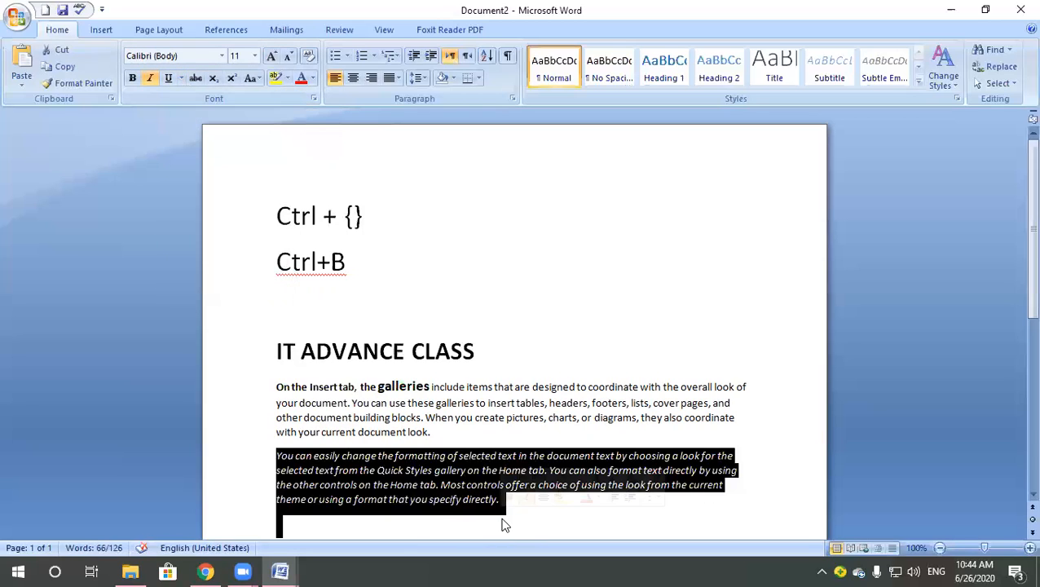
key("ctrl+u")
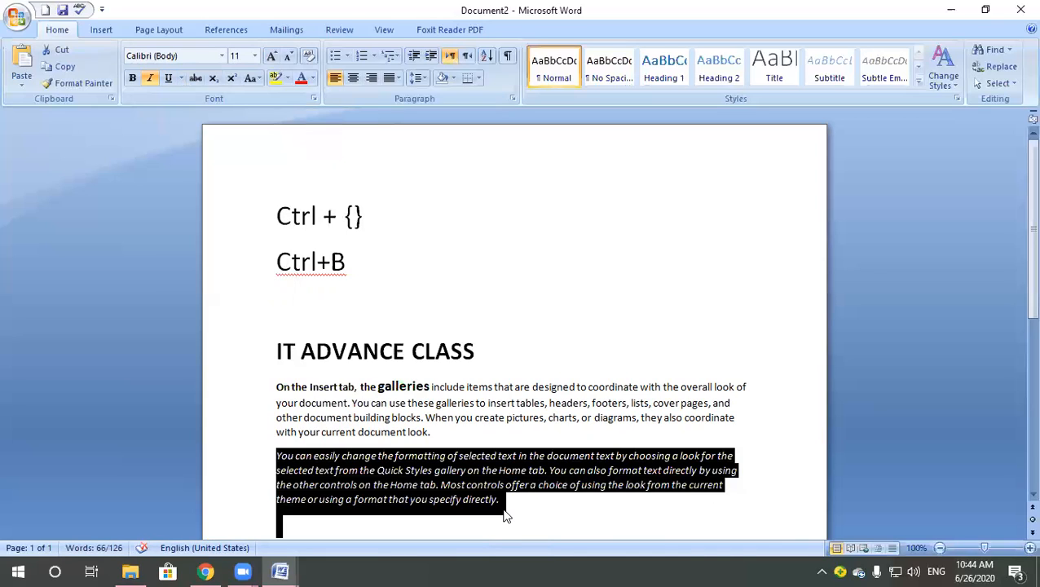
key("ctrl+u")
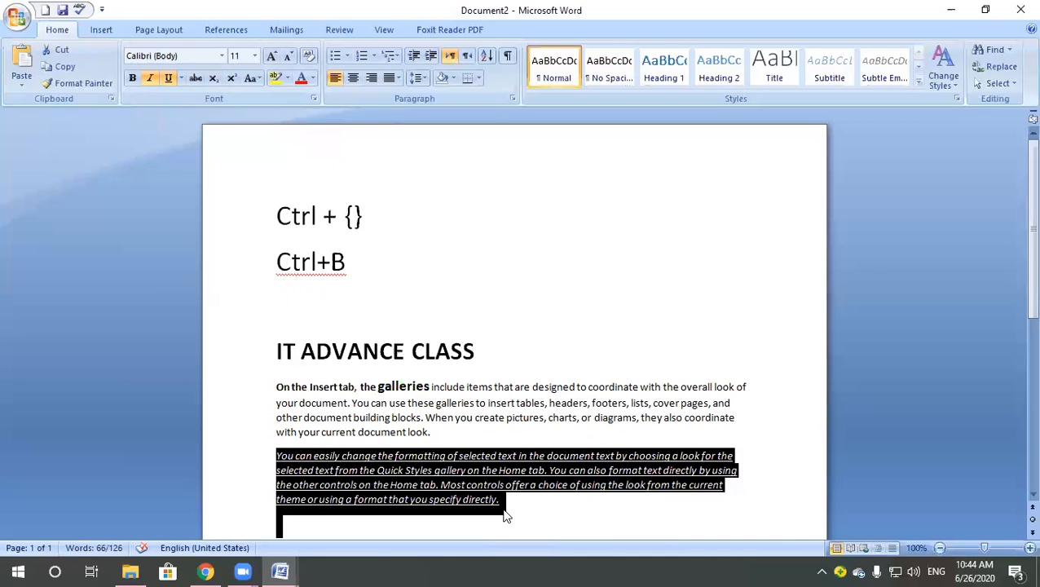
key("ctrl+u")
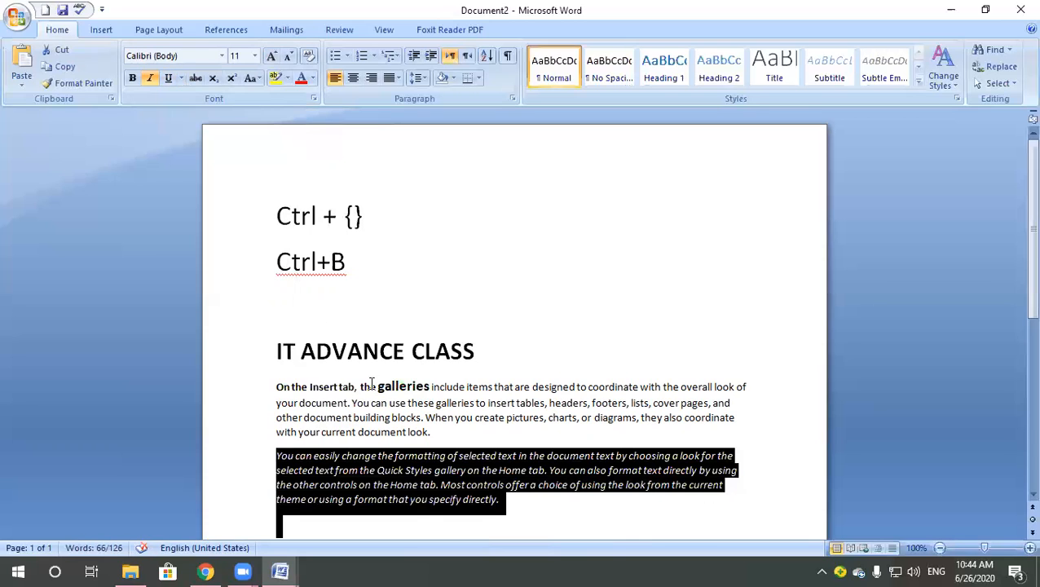
Apply a dotted underline in red to the selected second body paragraph.
left_click(181, 78)
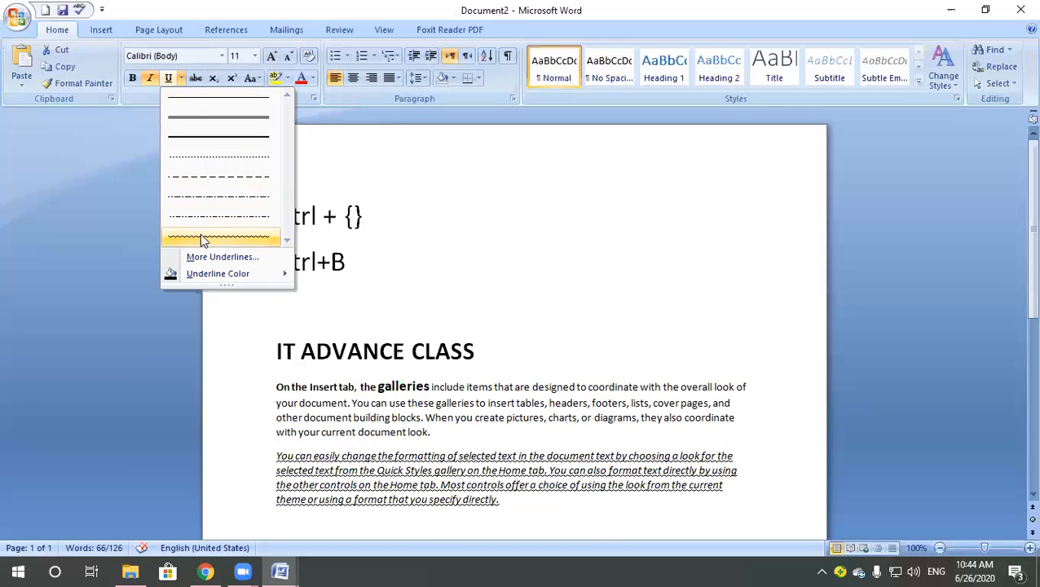
left_click(207, 160)
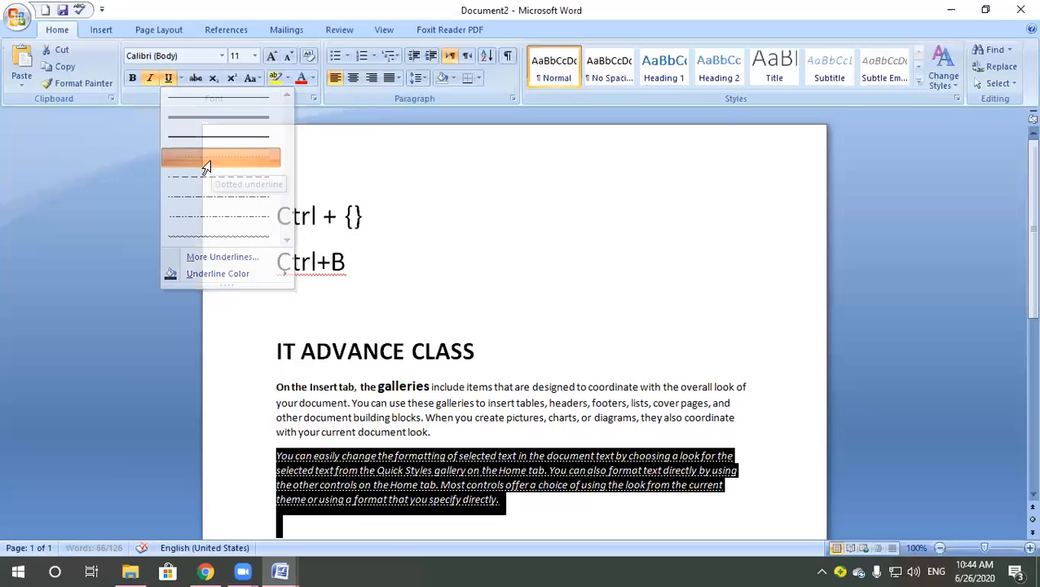
left_click(181, 78)
mouse_move(209, 281)
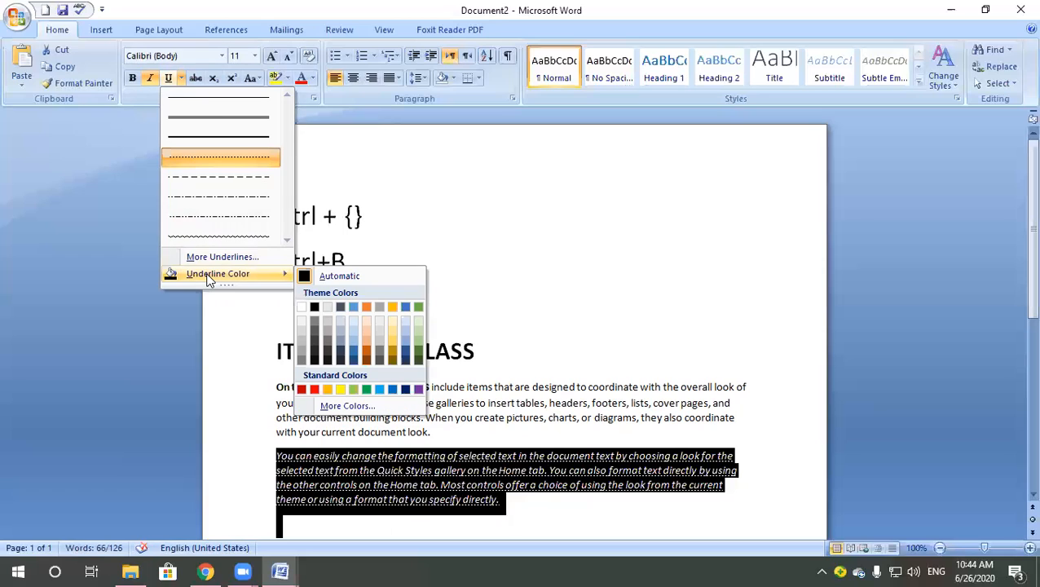
left_click(314, 389)
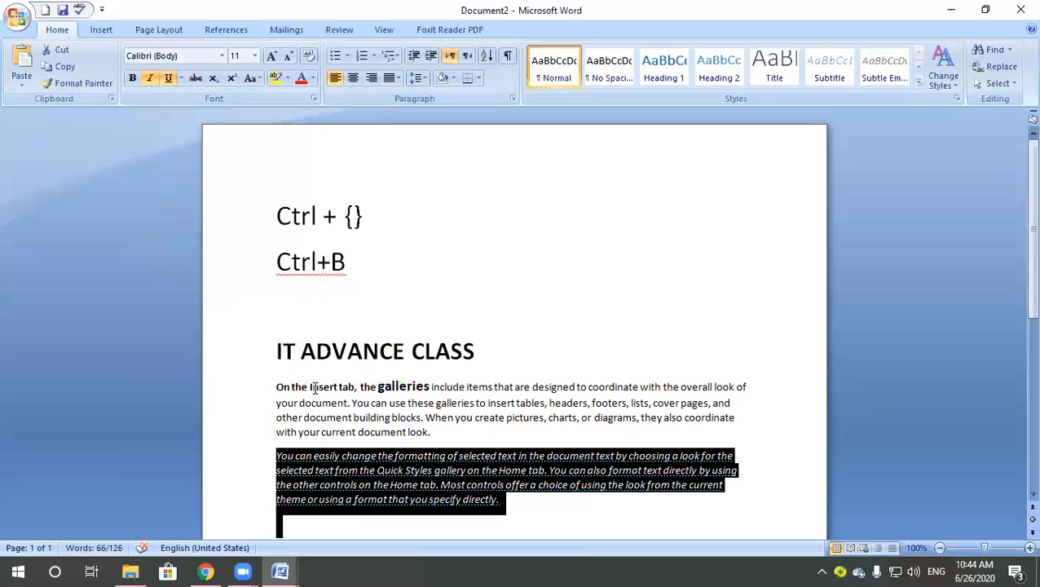
Browse the available underline styles in the Font dialog for the selected second body paragraph.
left_click(181, 78)
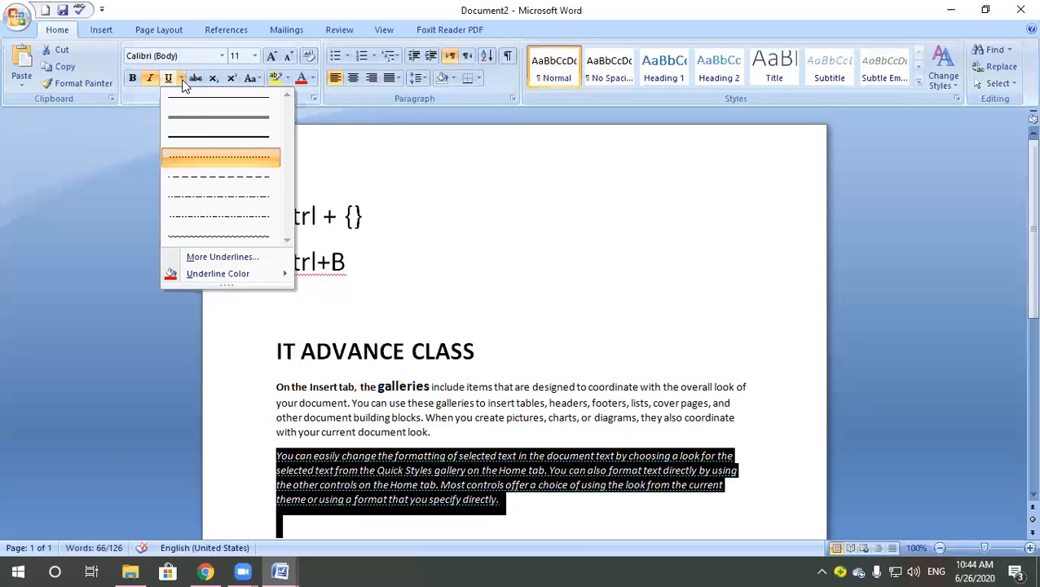
left_click(214, 259)
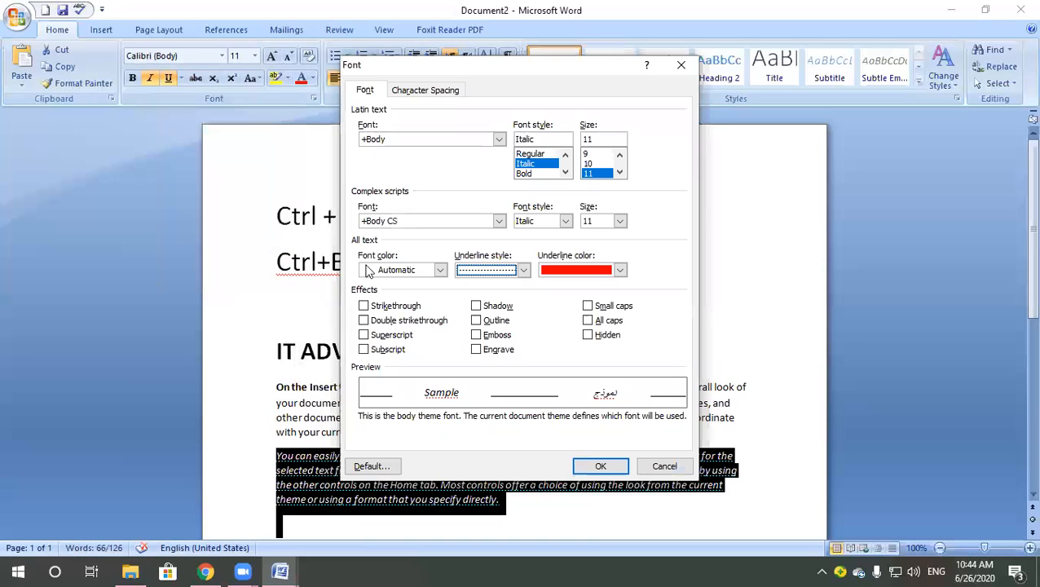
left_click(524, 272)
scroll(508, 312, "down", 3)
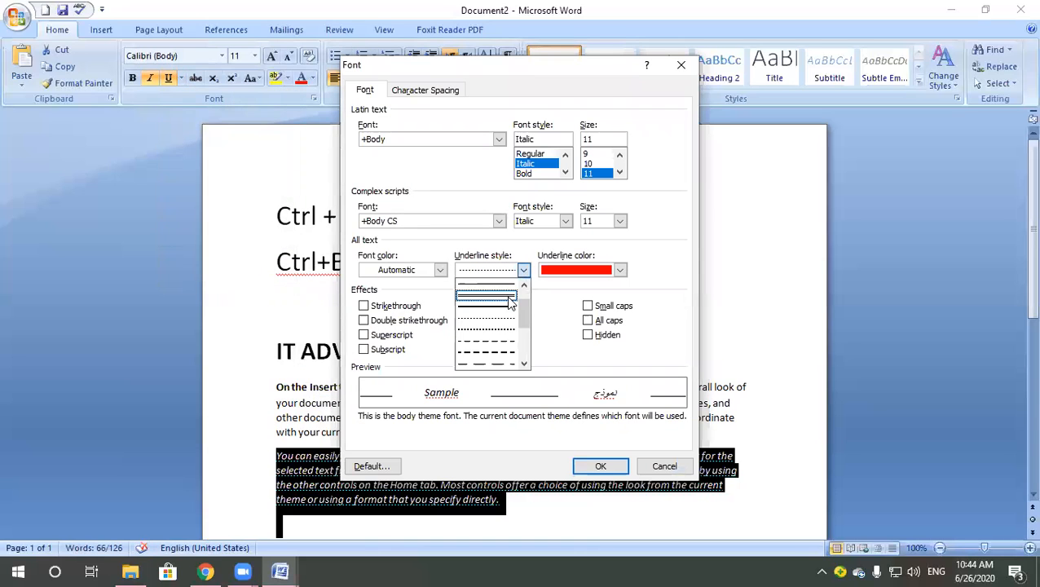
scroll(508, 312, "down", 2)
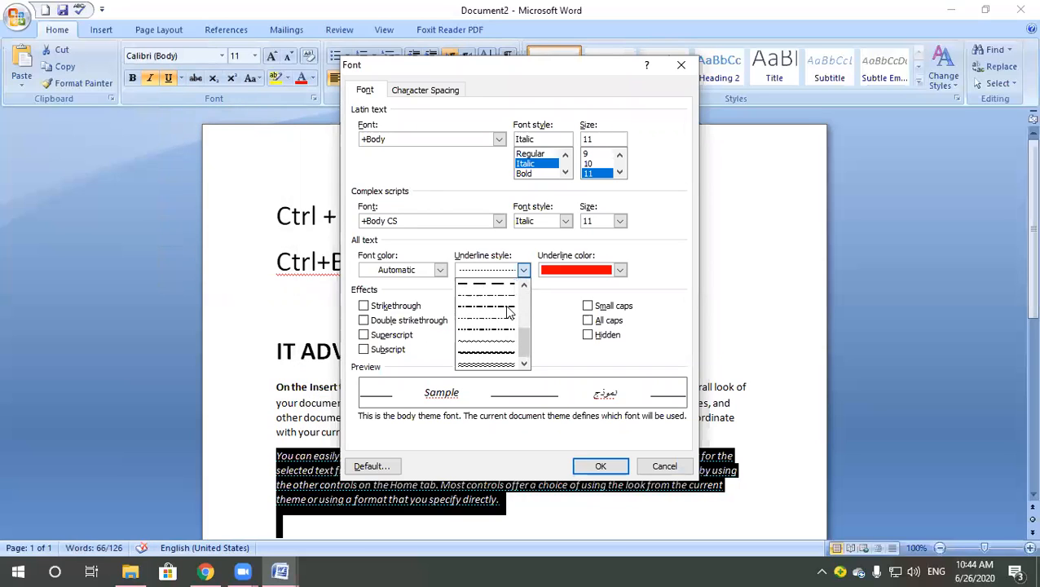
left_click(508, 312)
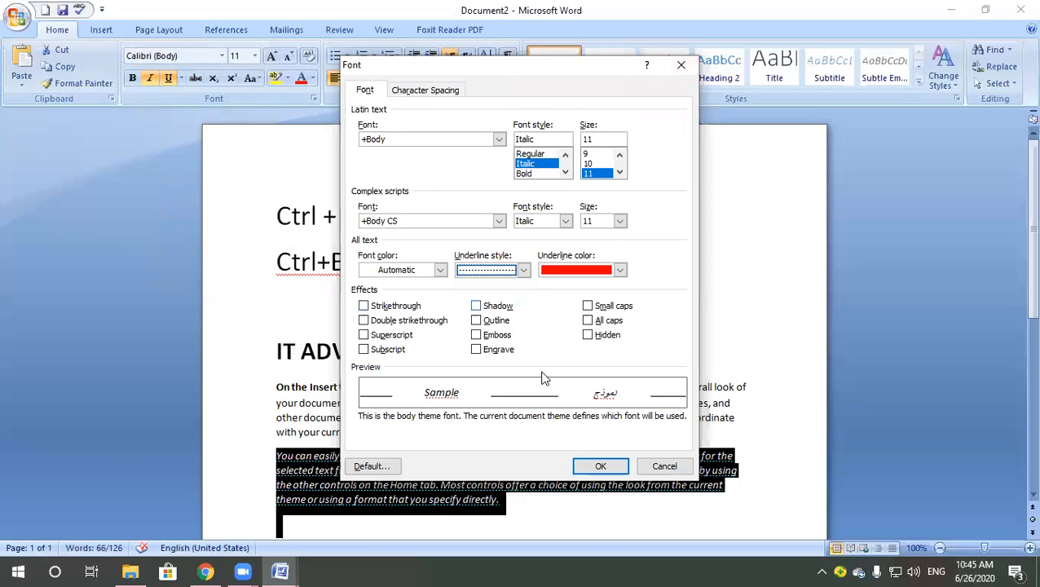
left_click(601, 466)
left_click(494, 441)
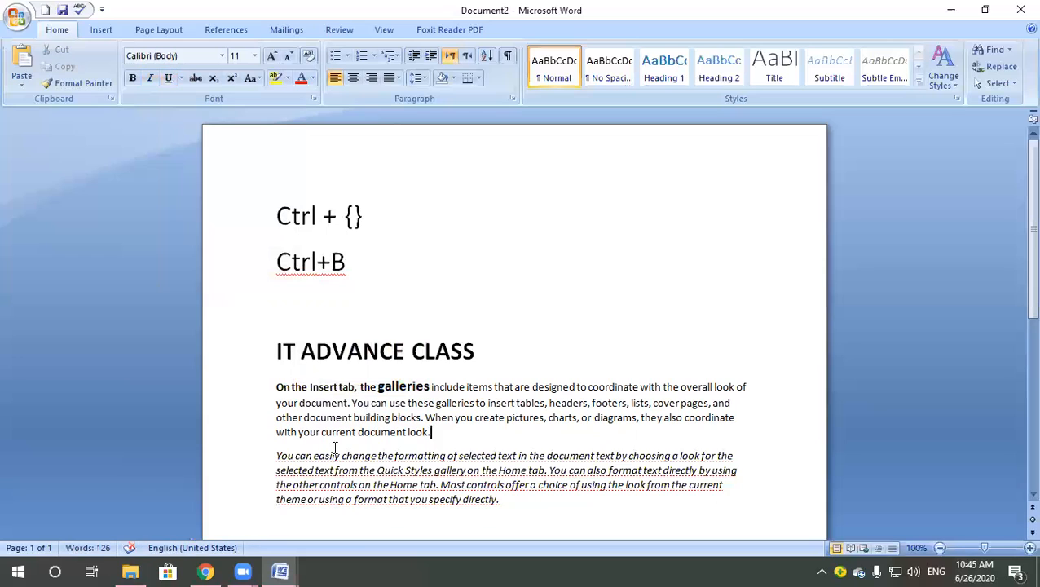
Apply the red dotted underline to the whole first body paragraph.
scroll(282, 398, "down", 3)
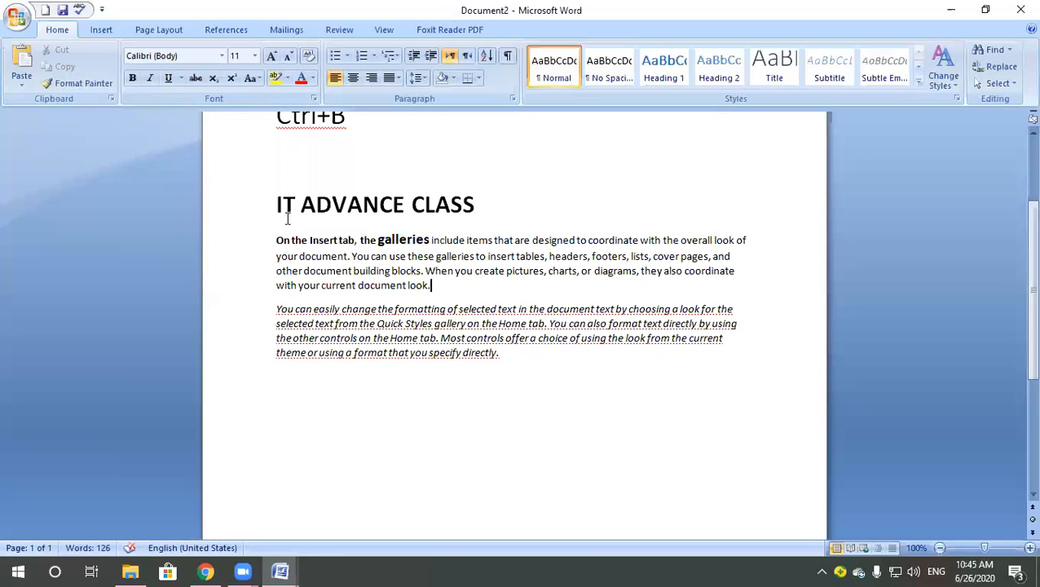
left_click_drag(278, 238, 452, 287)
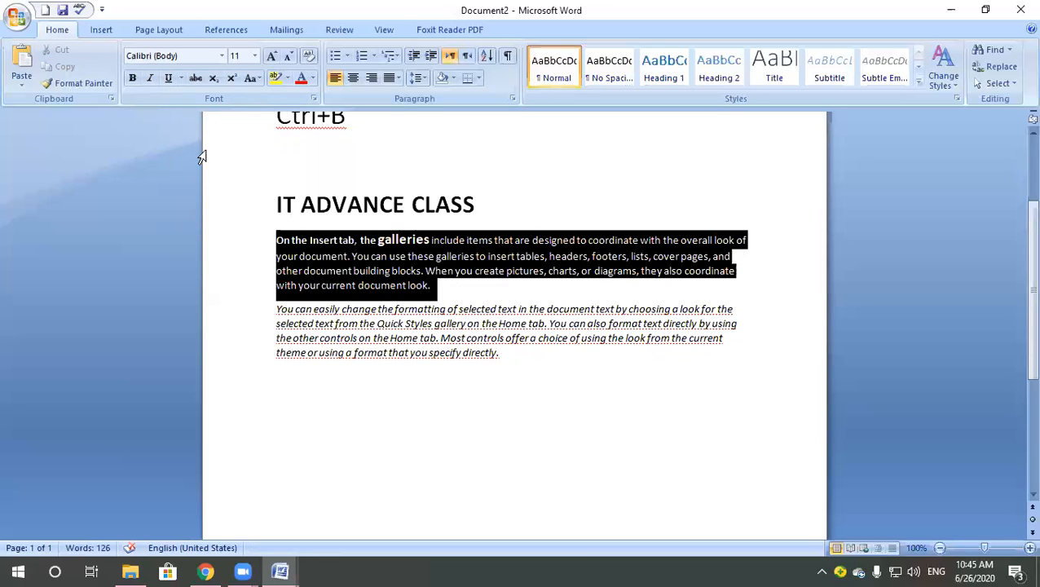
left_click(168, 78)
left_click(453, 317)
scroll(437, 314, "up", 3)
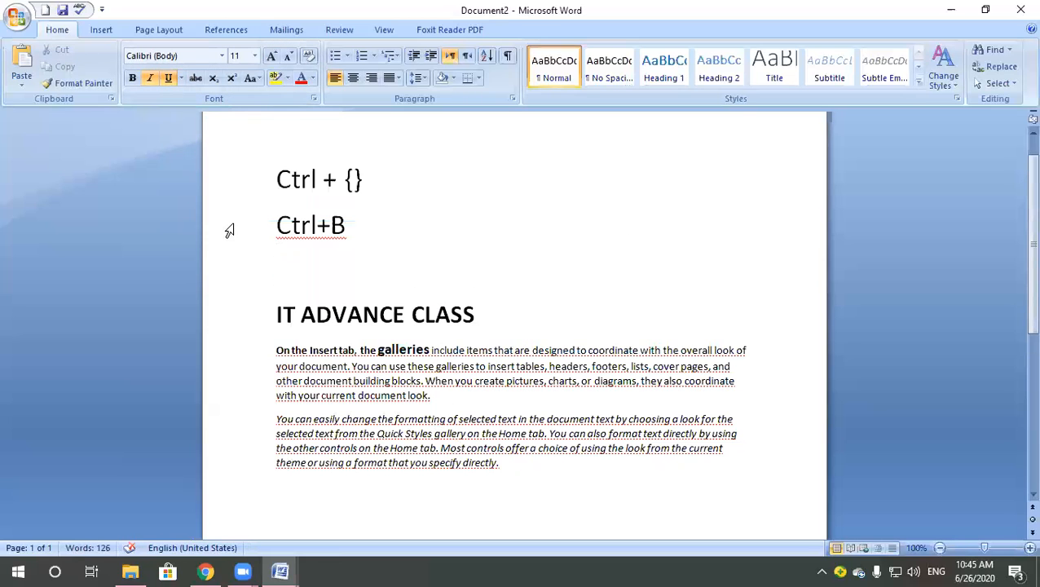
Add the shortcut note "Ctrl+U" on a new line below "Ctrl+B".
left_click_drag(345, 230, 359, 232)
left_click(365, 235)
key("Return")
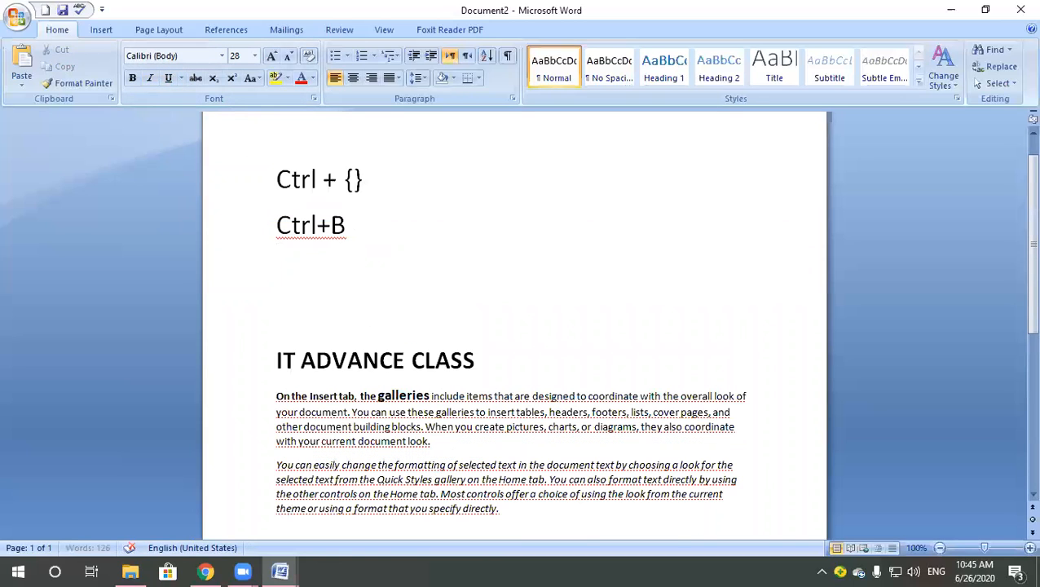
type("ctrl+U")
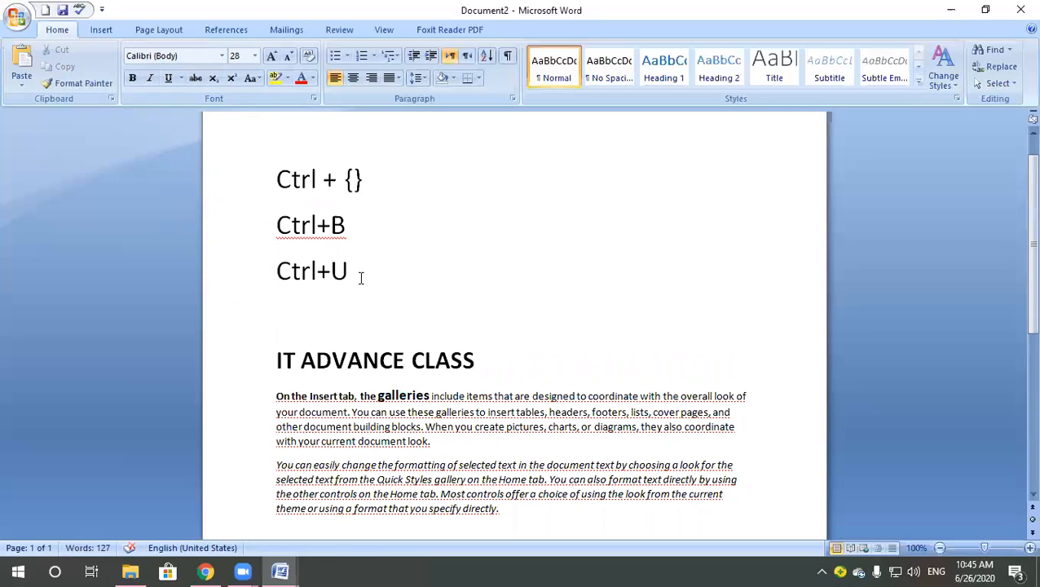
Select the heading "IT ADVANCE CLASS" and apply the red dotted underline to it.
left_click(278, 361)
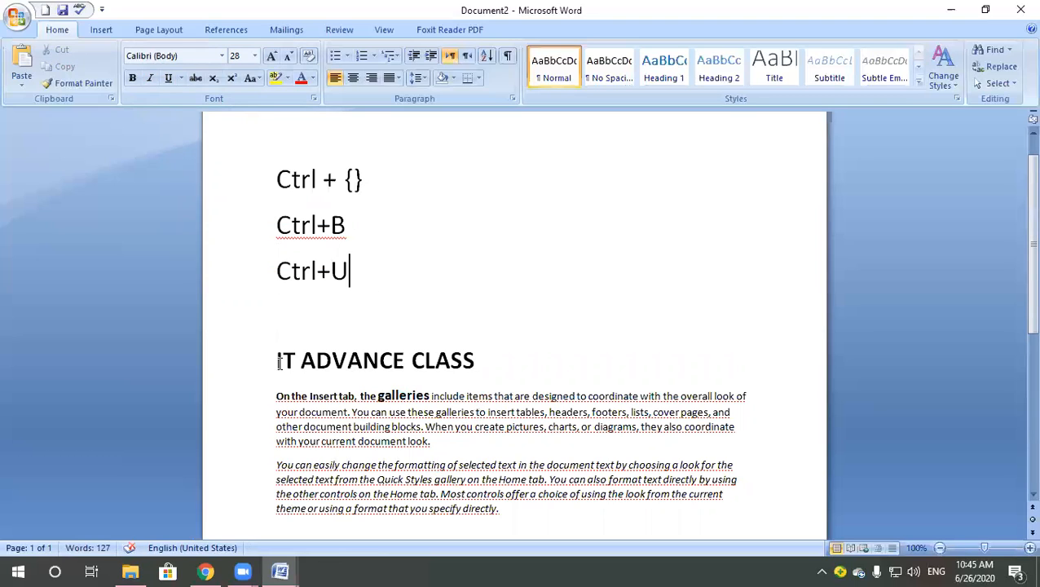
left_click(480, 361, "shift")
left_click(167, 79)
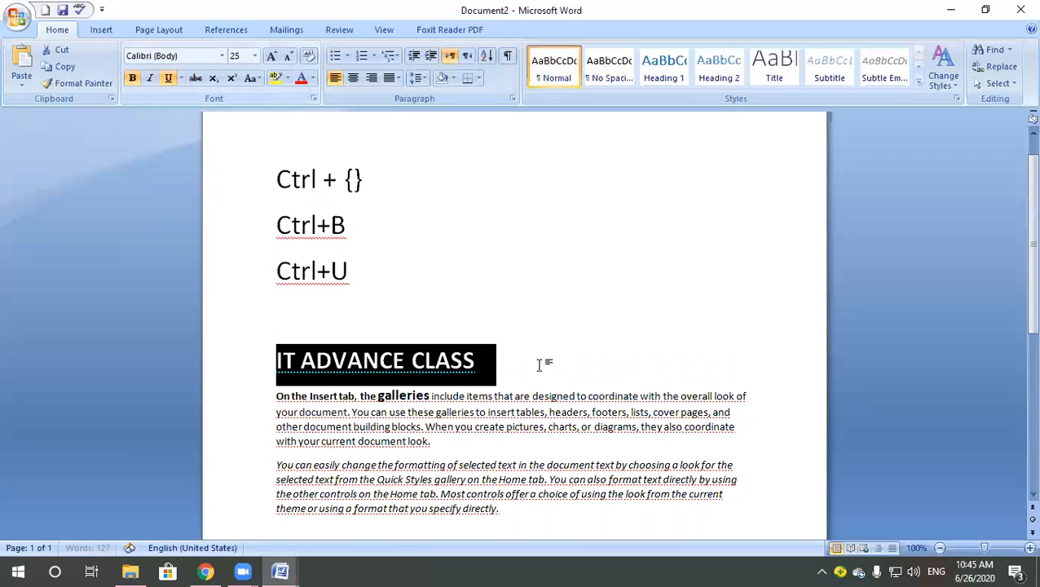
left_click(539, 365)
Change the underline of the heading "IT ADVANCE CLASS" to a single solid line.
left_click(181, 78)
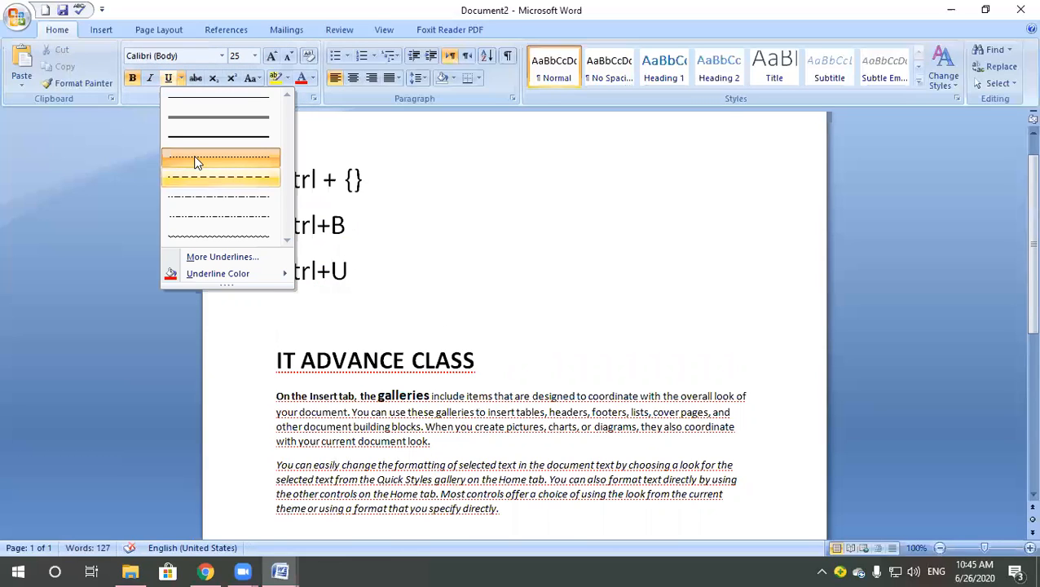
left_click(199, 101)
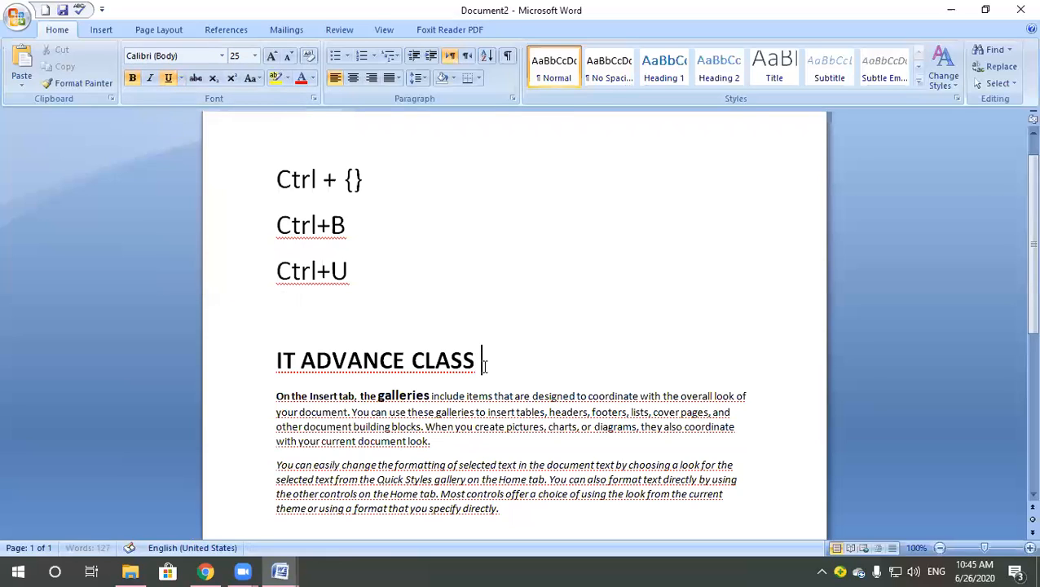
key("shift+Home")
left_click(173, 77)
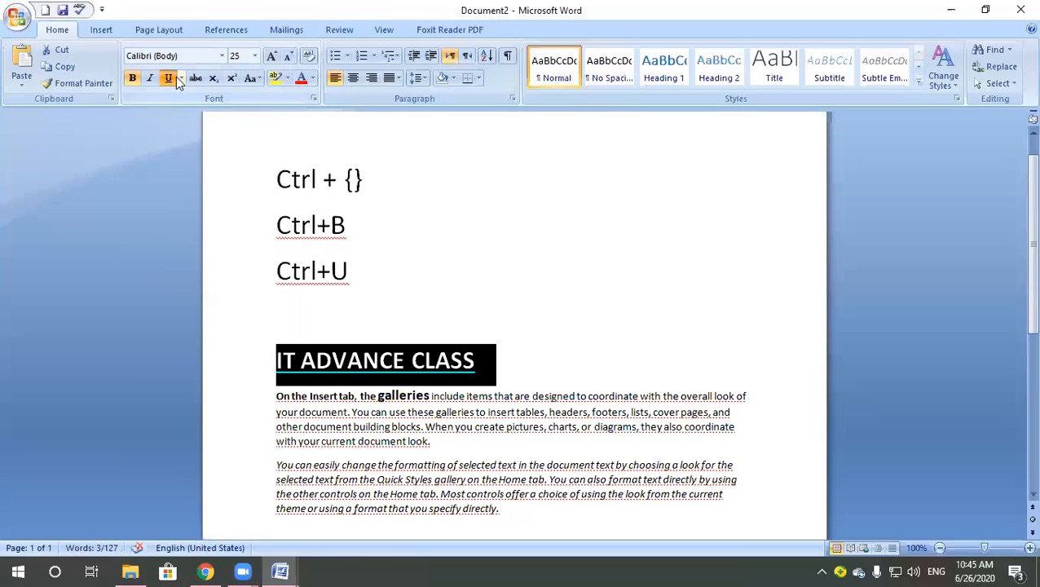
left_click(175, 77)
left_click(526, 367)
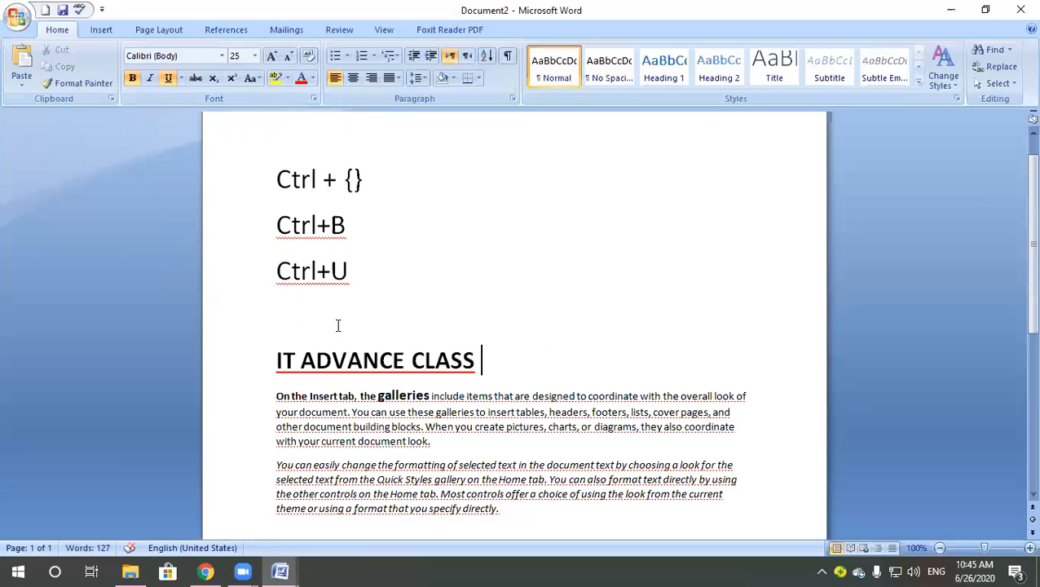
Set the underline color of the heading "IT ADVANCE CLASS" to the black theme color.
left_click_drag(482, 347, 256, 350)
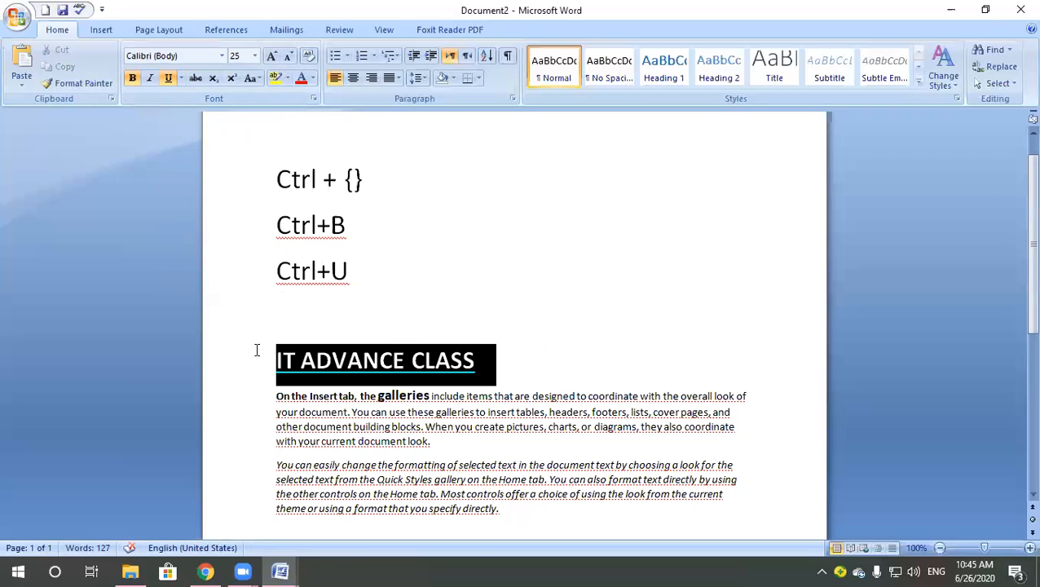
left_click(181, 78)
mouse_move(229, 279)
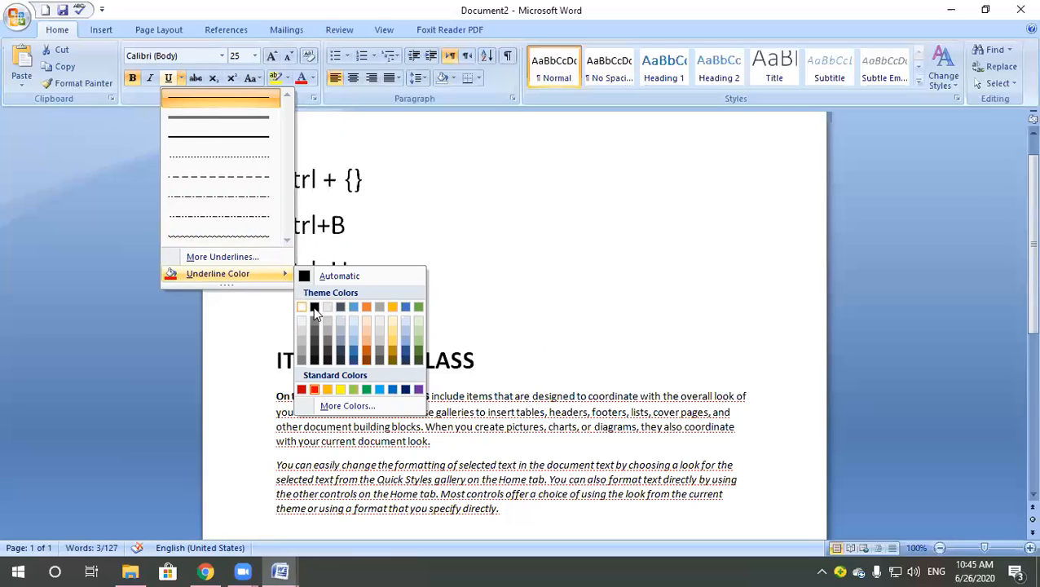
left_click(315, 307)
left_click(506, 365)
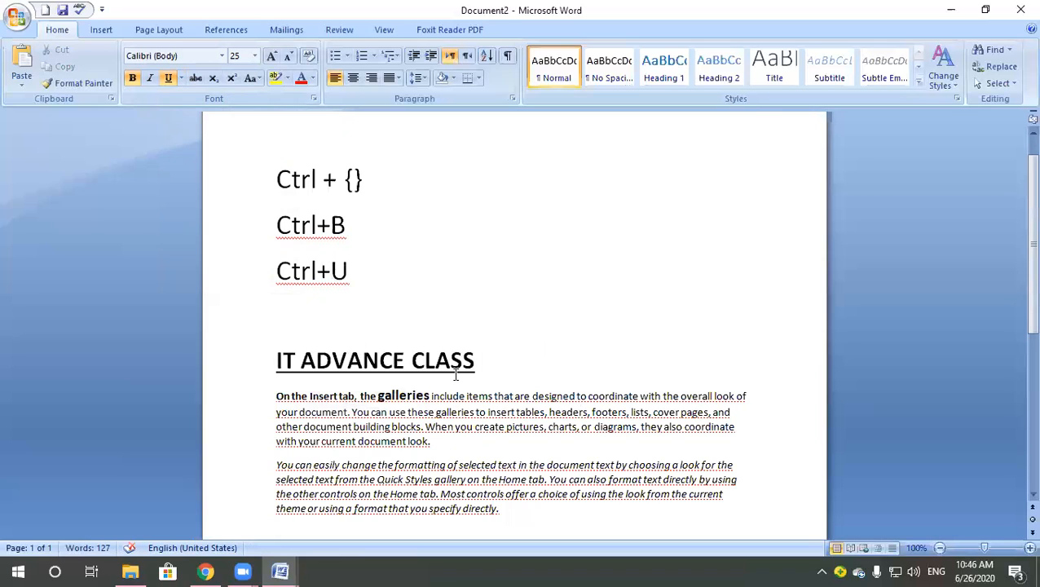
Add the shortcut note "Ctrl +z" on a new line below "Ctrl+U".
left_click(360, 284)
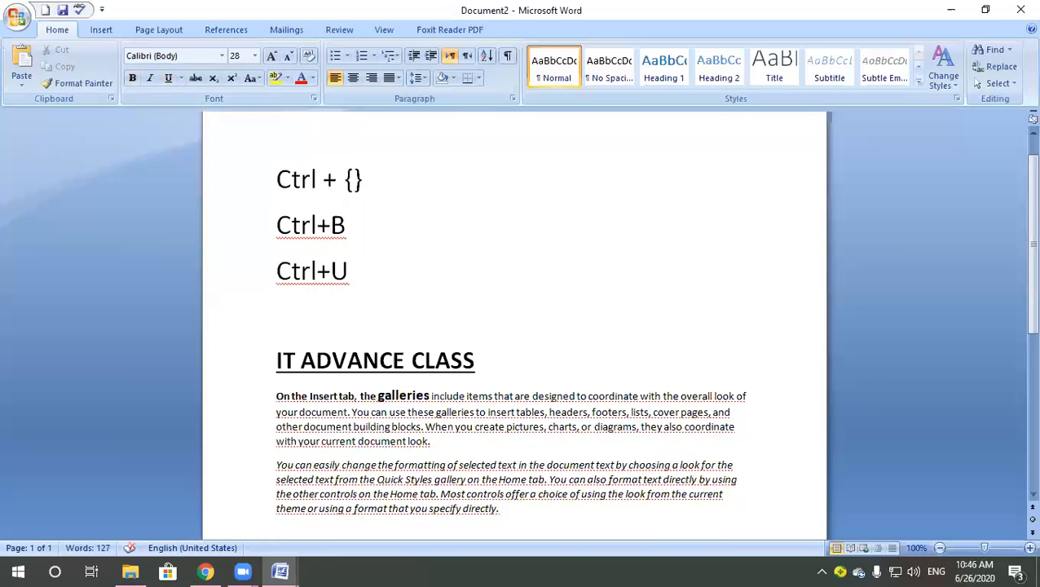
key("Return")
type("ctrl")
type("+z")
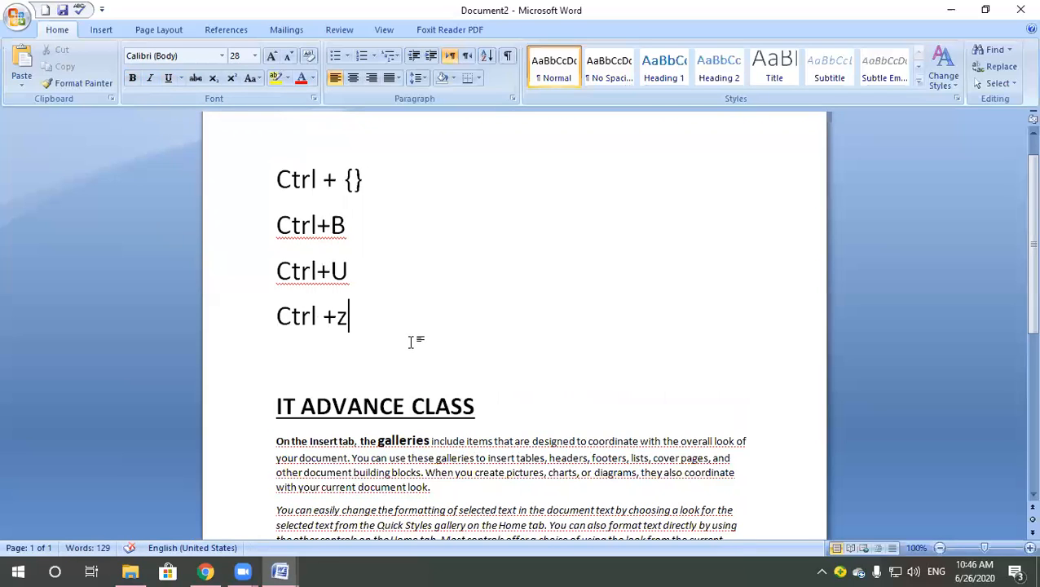
Select the first body paragraph and change its dotted underline to a single solid one.
scroll(391, 345, "down", 1)
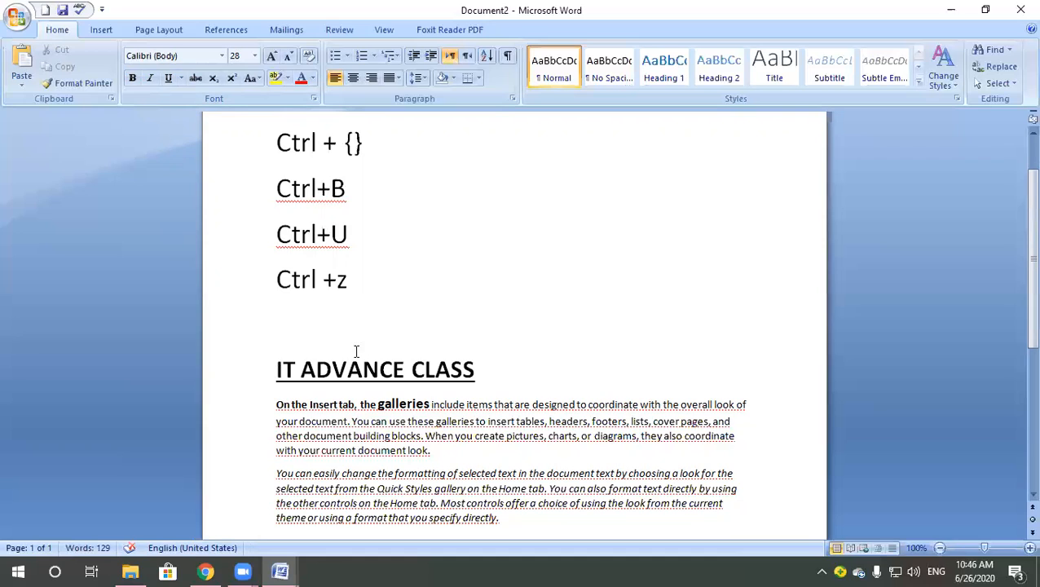
left_click_drag(277, 403, 440, 457)
key("ctrl+u")
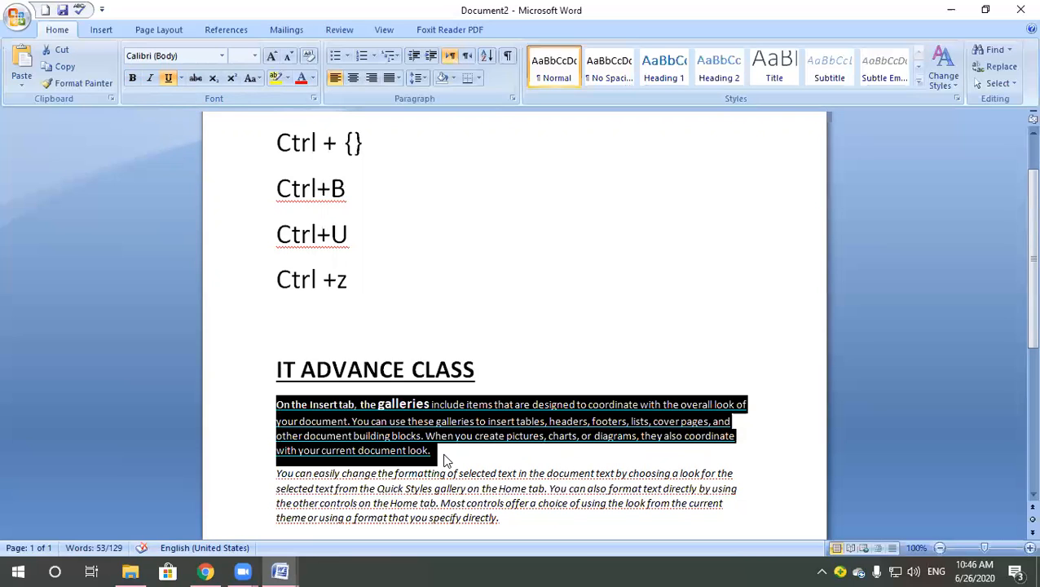
Undo the recent edits, removing the shortcut notes below "Ctrl + {}", the bold, italic and underline formatting, and recent heading size increases.
key("ctrl+z")
key("ctrl+z")
key("ctrl+z")
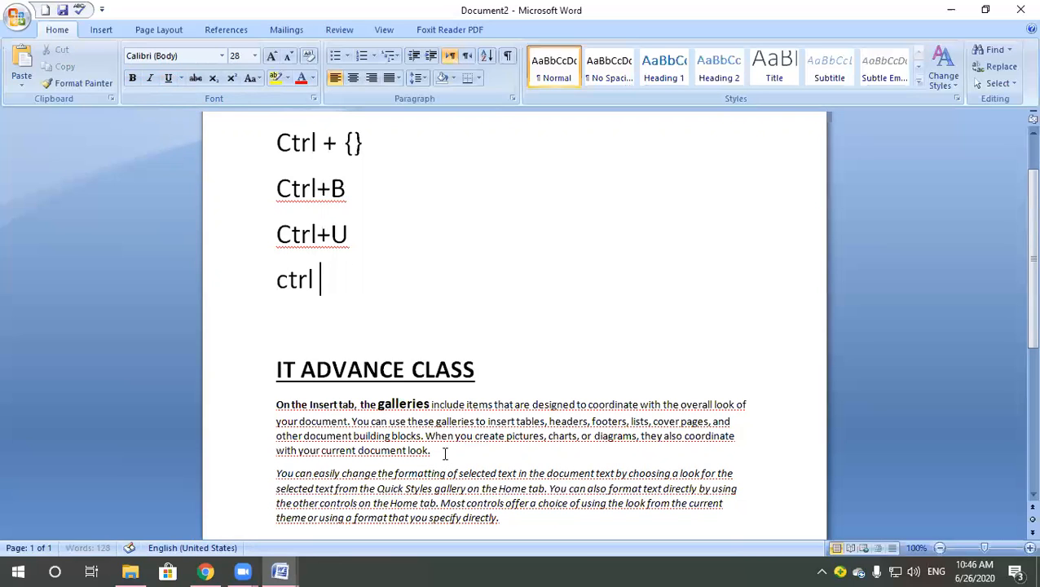
key("ctrl+z")
key("ctrl+z")
key("ctrl+z")
key("ctrl+z")
key("ctrl+z")
key("ctrl+z")
key("ctrl+z")
key("ctrl+z")
key("ctrl+z")
key("ctrl+z")
key("ctrl+z")
key("ctrl+z")
key("ctrl+z")
key("ctrl+z")
key("ctrl+z")
key("ctrl+z")
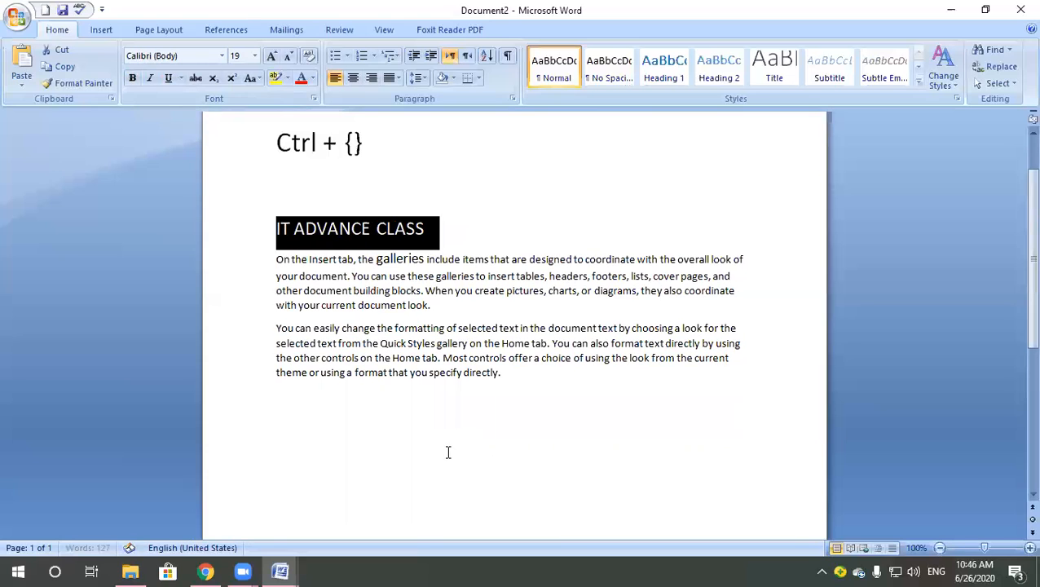
key("ctrl+z")
key("ctrl+z")
key("ctrl+z")
key("ctrl+z")
Step the selected heading's font size up briefly and then down to 6.
key("ctrl+]")
key("ctrl+]")
key("ctrl+[")
key("ctrl+[")
key("ctrl+[")
key("ctrl+[")
key("ctrl+[")
key("ctrl+[")
key("ctrl+[")
key("ctrl+[")
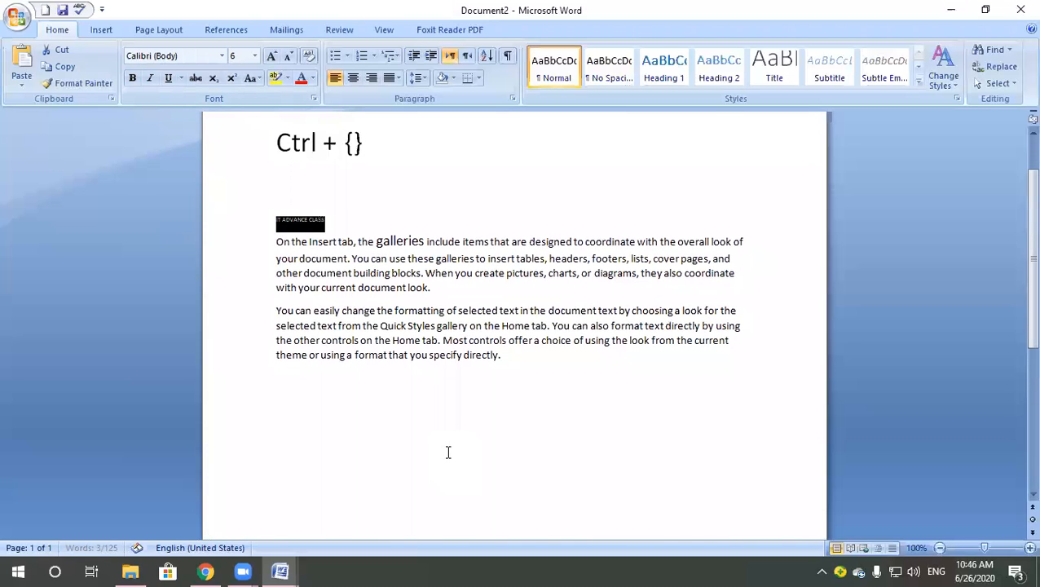
Increase the selected heading's font size in single steps up to 200.
key("ctrl+bracketright")
key("ctrl+bracketright")
key("ctrl+bracketright")
key("ctrl+bracketright")
key("ctrl+bracketright")
key("ctrl+bracketright")
key("ctrl+bracketright")
key("ctrl+bracketright")
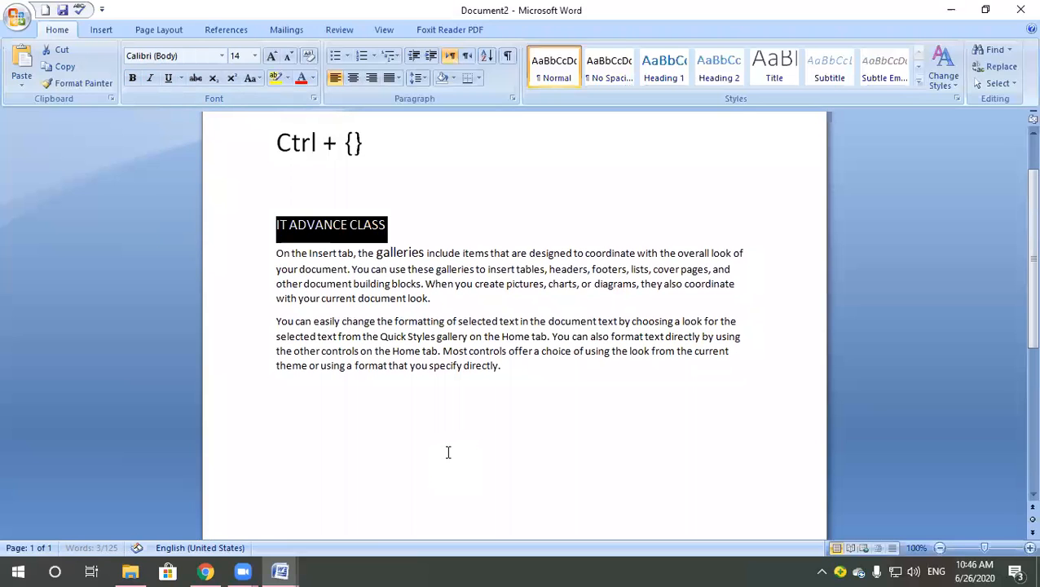
key("ctrl+bracketright")
key("ctrl+bracketright")
key("ctrl+bracketright")
key("ctrl+bracketright")
key("ctrl+bracketright")
key("ctrl+bracketright")
key("ctrl+bracketright")
key("ctrl+bracketright")
key("ctrl+bracketright")
key("ctrl+bracketright")
key("ctrl+bracketright")
key("ctrl+bracketright")
key("ctrl+bracketright")
key("ctrl+bracketright")
key("ctrl+bracketright")
key("ctrl+bracketright")
key("ctrl+bracketright")
key("ctrl+bracketright")
key("ctrl+bracketright")
key("ctrl+bracketright")
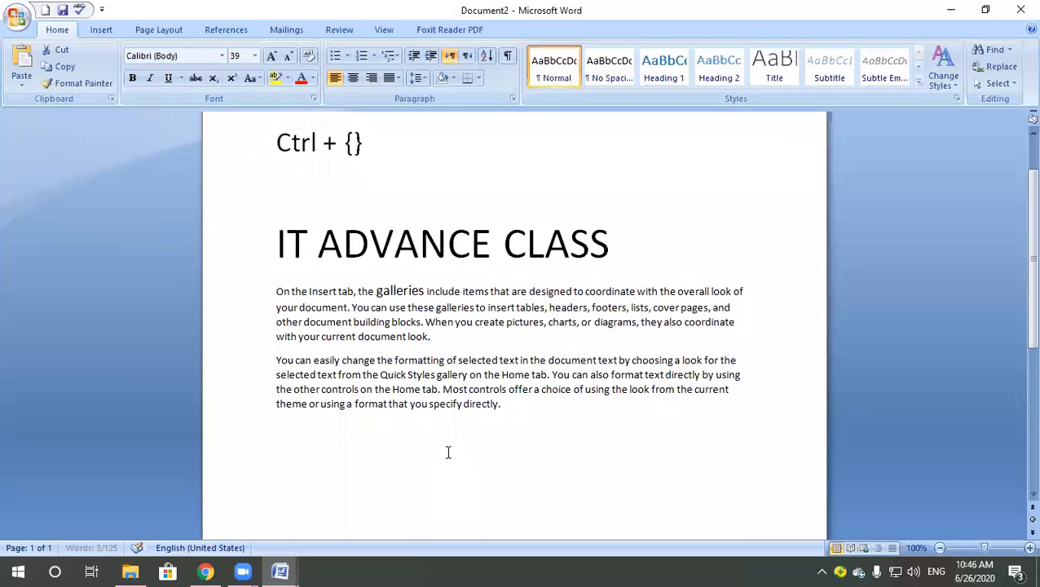
key("ctrl+bracketright")
key("ctrl+bracketright")
key("ctrl+bracketright")
key("ctrl+bracketright")
key("ctrl+bracketright")
key("ctrl+bracketright")
key("ctrl+bracketright")
key("ctrl+bracketright")
key("ctrl+bracketright")
key("ctrl+bracketright")
key("ctrl+bracketright")
key("ctrl+bracketright")
key("ctrl+bracketright")
key("ctrl+bracketright")
key("ctrl+bracketright")
key("ctrl+bracketright")
key("ctrl+bracketright")
key("ctrl+bracketright")
key("ctrl+bracketright")
key("ctrl+bracketright")
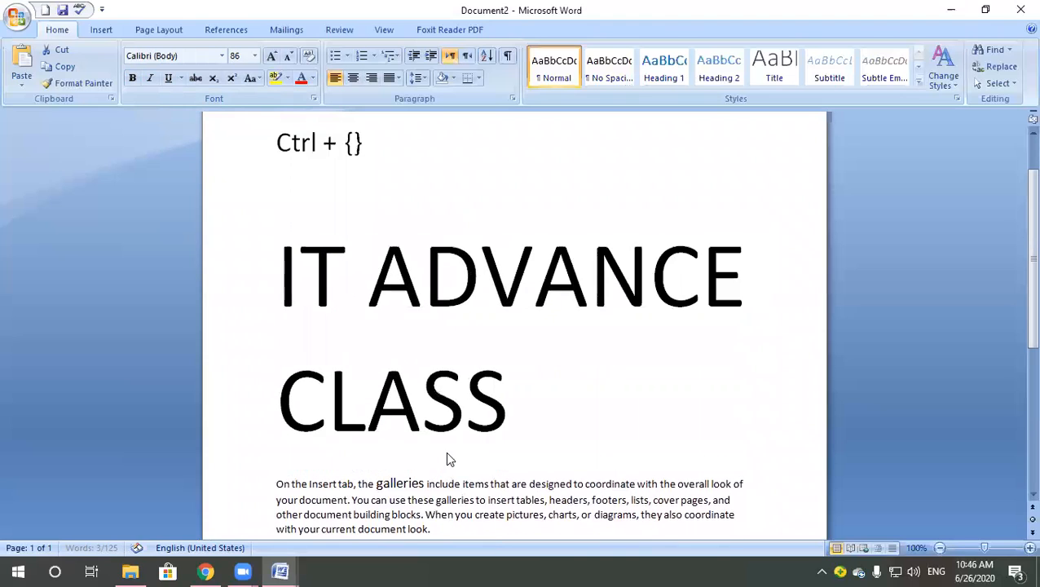
key("ctrl+bracketright")
key("ctrl+bracketright")
key("ctrl+bracketright")
key("ctrl+bracketright")
key("ctrl+bracketright")
key("ctrl+bracketright")
key("ctrl+bracketright")
key("ctrl+bracketright")
key("ctrl+bracketright")
key("ctrl+bracketright")
key("ctrl+bracketright")
key("ctrl+bracketright")
key("ctrl+bracketright")
key("ctrl+bracketright")
key("ctrl+bracketright")
key("ctrl+bracketright")
key("ctrl+bracketright")
key("ctrl+bracketright")
key("ctrl+bracketright")
key("ctrl+bracketright")
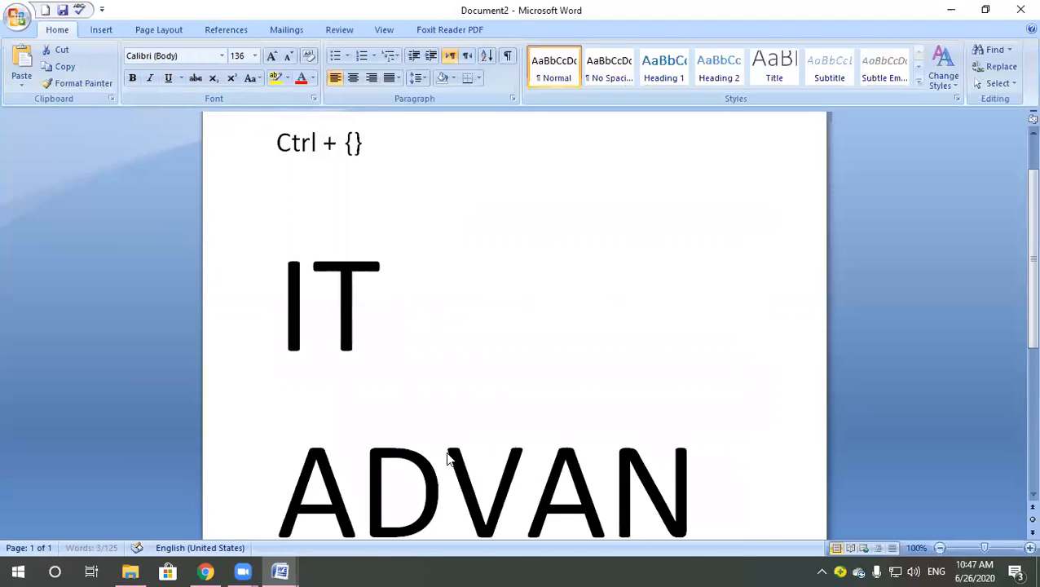
key("ctrl+bracketright")
key("ctrl+bracketright")
key("ctrl+bracketright")
key("ctrl+bracketright")
key("ctrl+bracketright")
key("ctrl+bracketright")
key("ctrl+bracketright")
key("ctrl+bracketright")
key("ctrl+bracketright")
key("ctrl+bracketright")
key("ctrl+bracketright")
key("ctrl+bracketright")
key("ctrl+bracketright")
key("ctrl+bracketright")
key("ctrl+bracketright")
key("ctrl+bracketright")
key("ctrl+bracketright")
key("ctrl+bracketright")
key("ctrl+bracketright")
key("ctrl+bracketright")
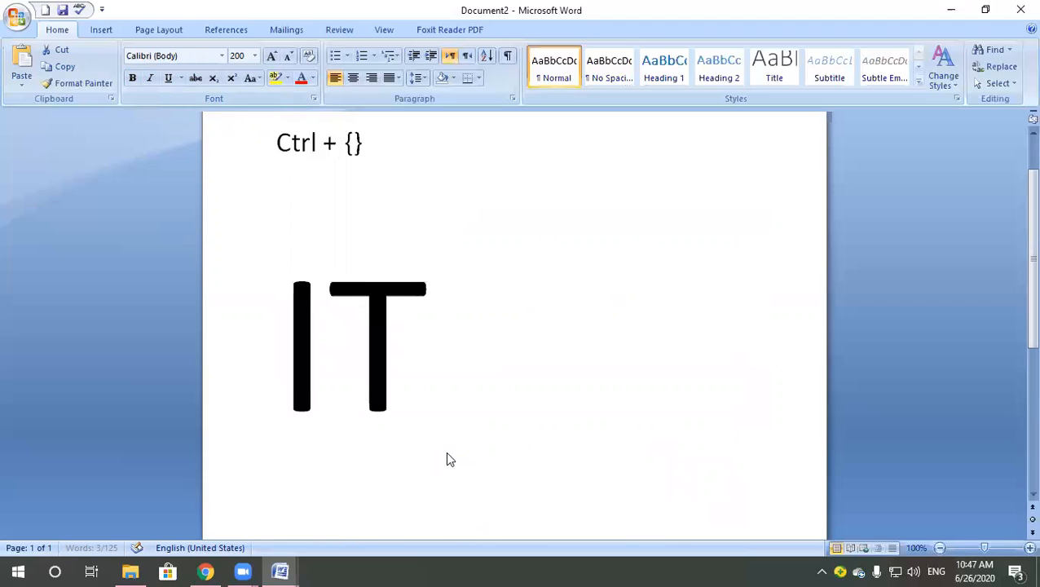
Reduce the selected "IT ADVANCE CLASS" heading's font size in single steps down to 53.
key("ctrl+bracketleft")
key("ctrl+bracketleft")
key("ctrl+bracketleft")
key("ctrl+bracketleft")
key("ctrl+bracketleft")
key("ctrl+bracketleft")
key("ctrl+bracketleft")
key("ctrl+bracketleft")
key("ctrl+bracketleft")
key("ctrl+bracketleft")
key("ctrl+bracketleft")
key("ctrl+bracketleft")
key("ctrl+bracketleft")
key("ctrl+bracketleft")
key("ctrl+bracketleft")
key("ctrl+bracketleft")
key("ctrl+bracketleft")
key("ctrl+bracketleft")
key("ctrl+bracketleft")
key("ctrl+bracketleft")
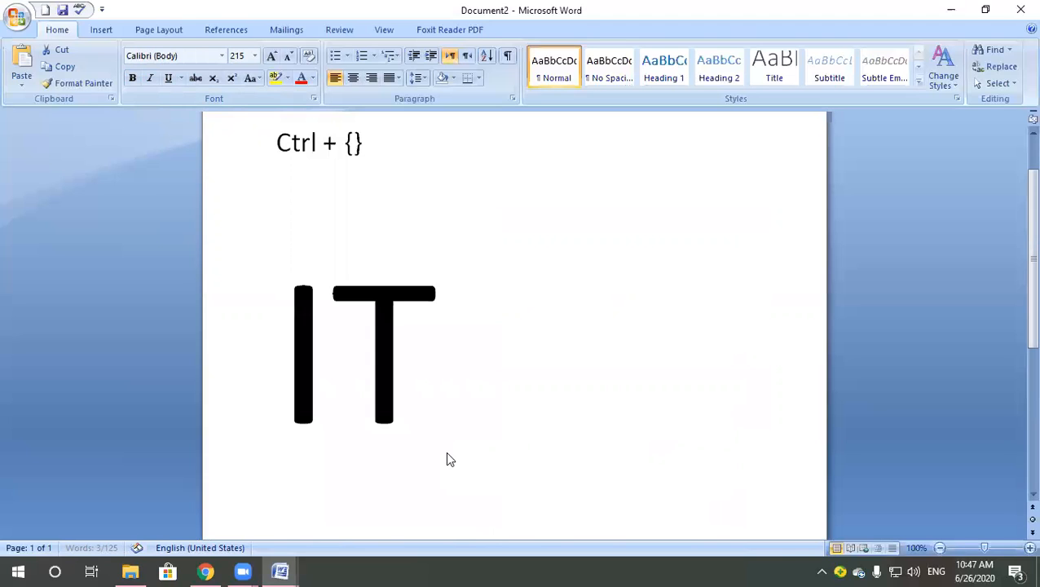
key("ctrl+bracketleft")
key("ctrl+bracketleft")
key("ctrl+bracketleft")
key("ctrl+bracketleft")
key("ctrl+bracketleft")
key("ctrl+bracketleft")
key("ctrl+bracketleft")
key("ctrl+bracketleft")
key("ctrl+bracketleft")
key("ctrl+bracketleft")
key("ctrl+bracketleft")
key("ctrl+bracketleft")
key("ctrl+bracketleft")
key("ctrl+bracketleft")
key("ctrl+bracketleft")
key("ctrl+bracketleft")
key("ctrl+bracketleft")
key("ctrl+bracketleft")
key("ctrl+bracketleft")
key("ctrl+bracketleft")
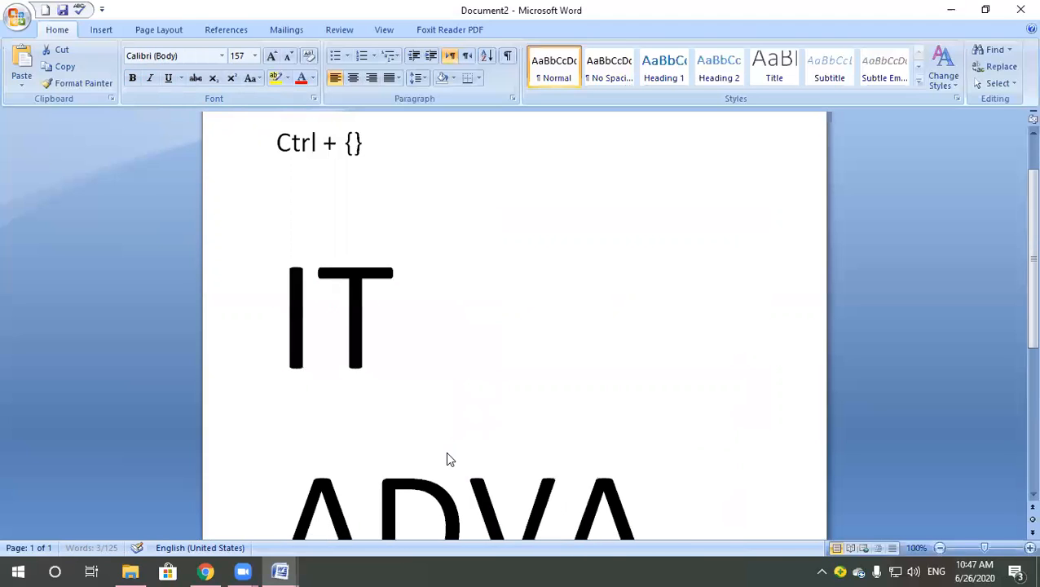
key("ctrl+bracketleft")
key("ctrl+bracketleft")
key("ctrl+bracketleft")
key("ctrl+bracketleft")
key("ctrl+bracketleft")
key("ctrl+bracketleft")
key("ctrl+bracketleft")
key("ctrl+bracketleft")
key("ctrl+bracketleft")
key("ctrl+bracketleft")
key("ctrl+bracketleft")
key("ctrl+bracketleft")
key("ctrl+bracketleft")
key("ctrl+bracketleft")
key("ctrl+bracketleft")
key("ctrl+bracketleft")
key("ctrl+bracketleft")
key("ctrl+bracketleft")
key("ctrl+bracketleft")
key("ctrl+bracketleft")
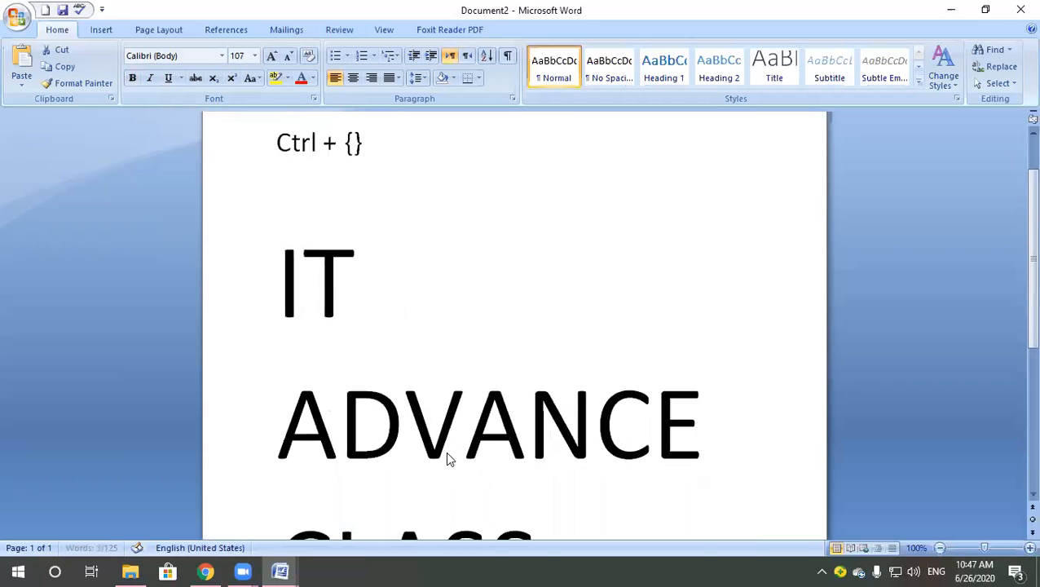
key("ctrl+bracketleft")
key("ctrl+bracketleft")
key("ctrl+bracketleft")
key("ctrl+bracketleft")
key("ctrl+bracketleft")
key("ctrl+bracketleft")
key("ctrl+bracketleft")
key("ctrl+bracketleft")
key("ctrl+bracketleft")
key("ctrl+bracketleft")
key("ctrl+bracketleft")
key("ctrl+bracketleft")
key("ctrl+bracketleft")
key("ctrl+bracketleft")
key("ctrl+bracketleft")
key("ctrl+bracketleft")
key("ctrl+bracketleft")
key("ctrl+bracketleft")
key("ctrl+bracketleft")
key("ctrl+bracketleft")
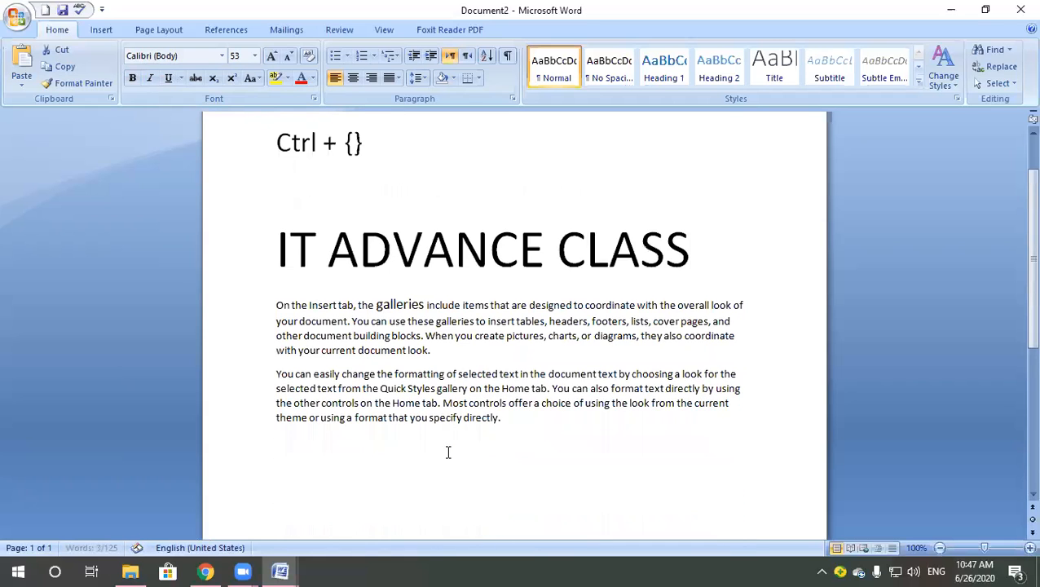
Undo the recent run of font size changes on the "IT ADVANCE CLASS" heading.
key("ctrl+z")
key("ctrl+z")
key("ctrl+z")
key("ctrl+z")
key("ctrl+z")
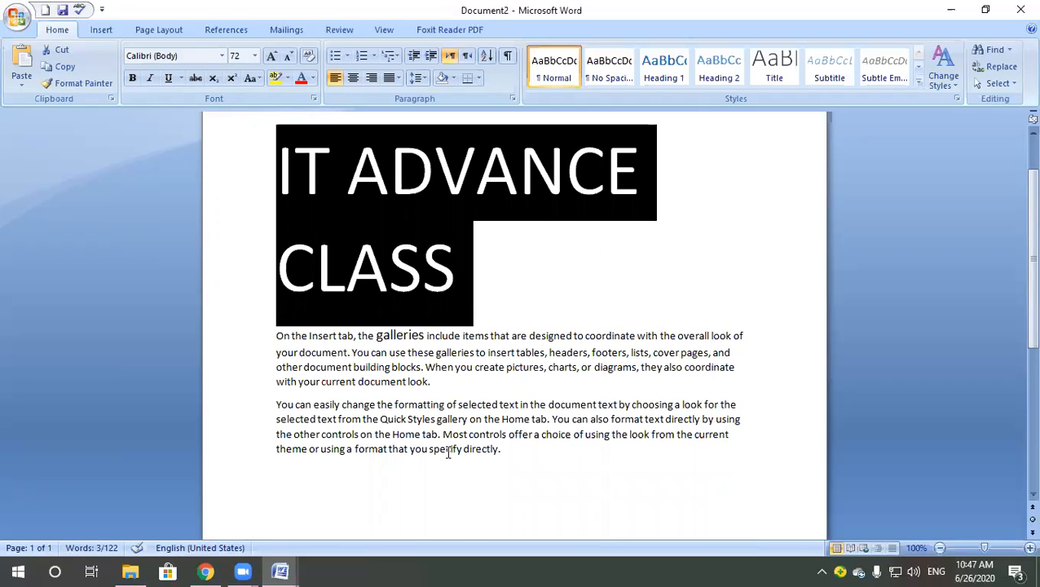
Redo the undone font size changes on the "IT ADVANCE CLASS" heading one at a time, bringing it up to size 141.
key("ctrl+y")
key("ctrl+y")
key("ctrl+y")
key("ctrl+y")
key("ctrl+y")
key("ctrl+y")
key("ctrl+y")
key("ctrl+y")
key("ctrl+y")
key("ctrl+y")
key("ctrl+y")
key("ctrl+y")
key("ctrl+y")
key("ctrl+y")
key("ctrl+y")
key("ctrl+y")
key("ctrl+y")
key("ctrl+y")
key("ctrl+y")
key("ctrl+y")
key("ctrl+y")
key("ctrl+y")
key("ctrl+y")
key("ctrl+y")
key("ctrl+y")
key("ctrl+y")
key("ctrl+y")
key("ctrl+y")
key("ctrl+y")
key("ctrl+y")
key("ctrl+y")
key("ctrl+y")
key("ctrl+y")
key("ctrl+y")
key("ctrl+y")
key("ctrl+y")
key("ctrl+y")
key("ctrl+y")
key("ctrl+y")
key("ctrl+y")
key("ctrl+y")
key("ctrl+y")
key("ctrl+y")
key("ctrl+y")
key("ctrl+y")
key("ctrl+y")
key("ctrl+y")
key("ctrl+y")
key("ctrl+y")
key("ctrl+y")
key("ctrl+y")
key("ctrl+y")
key("ctrl+y")
key("ctrl+y")
key("ctrl+y")
key("ctrl+y")
key("ctrl+y")
key("ctrl+y")
key("ctrl+y")
key("ctrl+y")
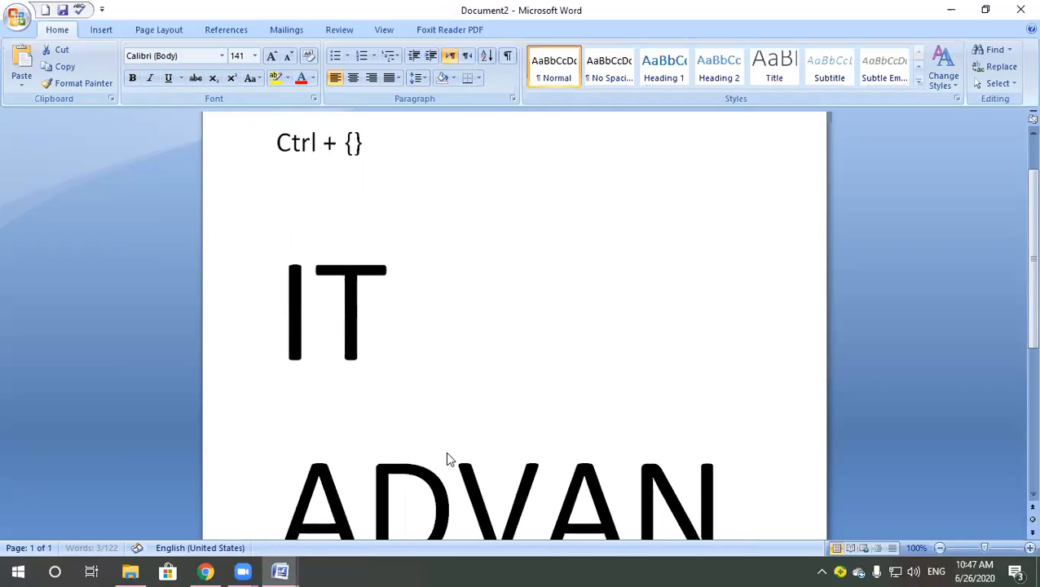
Redo the remaining undone font size changes on the "IT ADVANCE CLASS" heading one by one.
key("ctrl+y")
key("ctrl+y")
key("ctrl+y")
key("ctrl+y")
key("ctrl+y")
key("ctrl+y")
key("ctrl+y")
key("ctrl+y")
key("ctrl+y")
key("ctrl+y")
key("ctrl+y")
key("ctrl+y")
key("ctrl+y")
key("ctrl+y")
key("ctrl+y")
key("ctrl+y")
key("ctrl+y")
key("ctrl+y")
key("ctrl+y")
key("ctrl+y")
Enlarge the selected "IT ADVANCE CLASS" heading's font size repeatedly in one-point steps.
key("ctrl+bracketright")
key("ctrl+bracketright")
key("ctrl+bracketright")
key("ctrl+bracketright")
key("ctrl+bracketright")
key("ctrl+bracketright")
key("ctrl+bracketright")
key("ctrl+bracketright")
key("ctrl+bracketright")
key("ctrl+bracketright")
key("ctrl+bracketright")
key("ctrl+bracketright")
key("ctrl+bracketright")
key("ctrl+bracketright")
key("ctrl+bracketright")
key("ctrl+bracketright")
key("ctrl+bracketright")
key("ctrl+bracketright")
key("ctrl+bracketright")
key("ctrl+bracketright")
Shrink the selected "IT ADVANCE CLASS" heading's font size in a long run of one-point steps.
key("ctrl+bracketleft")
key("ctrl+bracketleft")
key("ctrl+bracketleft")
key("ctrl+bracketleft")
key("ctrl+bracketleft")
key("ctrl+bracketleft")
key("ctrl+bracketleft")
key("ctrl+bracketleft")
key("ctrl+bracketleft")
key("ctrl+bracketleft")
key("ctrl+bracketleft")
key("ctrl+bracketleft")
key("ctrl+bracketleft")
key("ctrl+bracketleft")
key("ctrl+bracketleft")
key("ctrl+bracketleft")
key("ctrl+bracketleft")
key("ctrl+bracketleft")
key("ctrl+bracketleft")
key("ctrl+bracketleft")
key("ctrl+bracketleft")
key("ctrl+bracketleft")
key("ctrl+bracketleft")
key("ctrl+bracketleft")
key("ctrl+bracketleft")
key("ctrl+bracketleft")
key("ctrl+bracketleft")
key("ctrl+bracketleft")
key("ctrl+bracketleft")
key("ctrl+bracketleft")
key("ctrl+bracketleft")
key("ctrl+bracketleft")
key("ctrl+bracketleft")
key("ctrl+bracketleft")
key("ctrl+bracketleft")
key("ctrl+bracketleft")
key("ctrl+bracketleft")
key("ctrl+bracketleft")
key("ctrl+bracketleft")
key("ctrl+bracketleft")
key("ctrl+bracketleft")
key("ctrl+bracketleft")
key("ctrl+bracketleft")
key("ctrl+bracketleft")
key("ctrl+bracketleft")
key("ctrl+bracketleft")
key("ctrl+bracketleft")
key("ctrl+bracketleft")
key("ctrl+bracketleft")
key("ctrl+bracketleft")
key("ctrl+bracketleft")
key("ctrl+bracketleft")
key("ctrl+bracketleft")
key("ctrl+bracketleft")
key("ctrl+bracketleft")
key("ctrl+bracketleft")
key("ctrl+bracketleft")
key("ctrl+bracketleft")
key("ctrl+bracketleft")
key("ctrl+bracketleft")
key("ctrl+bracketleft")
key("ctrl+bracketleft")
key("ctrl+bracketleft")
key("ctrl+bracketleft")
key("ctrl+bracketleft")
key("ctrl+bracketleft")
key("ctrl+bracketleft")
key("ctrl+bracketleft")
key("ctrl+bracketleft")
key("ctrl+bracketleft")
key("ctrl+bracketleft")
key("ctrl+bracketleft")
key("ctrl+bracketleft")
key("ctrl+bracketleft")
key("ctrl+bracketleft")
key("ctrl+bracketleft")
key("ctrl+bracketleft")
key("ctrl+bracketleft")
key("ctrl+bracketleft")
key("ctrl+bracketleft")
Increase the selected "IT ADVANCE CLASS" heading's font size in one-point steps up to 23.
key("ctrl+bracketright")
key("ctrl+bracketright")
key("ctrl+bracketright")
key("ctrl+bracketright")
key("ctrl+bracketright")
key("ctrl+bracketright")
key("ctrl+bracketright")
key("ctrl+bracketright")
key("ctrl+bracketright")
key("ctrl+bracketright")
key("ctrl+bracketright")
key("ctrl+bracketright")
key("ctrl+bracketright")
key("ctrl+bracketright")
key("ctrl+bracketright")
key("ctrl+bracketright")
key("ctrl+bracketright")
key("ctrl+bracketright")
key("ctrl+bracketright")
key("ctrl+bracketright")
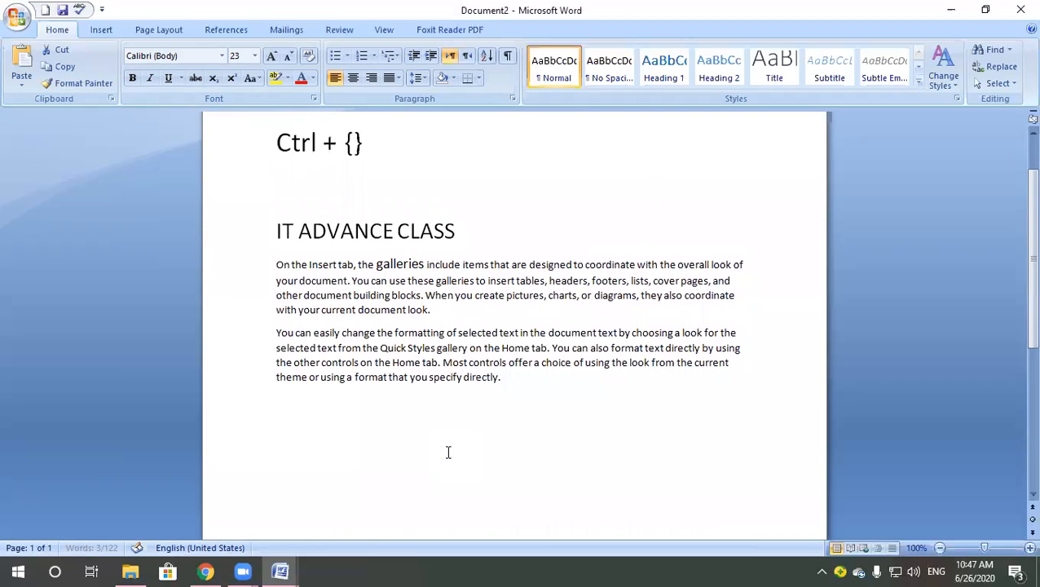
Undo the recent changes back to the bold, underlined heading, the italic second paragraph and the typed Ctrl+B, Ctrl+U and Ctrl +z lines.
key("ctrl+z")
key("ctrl+z")
key("ctrl+z")
key("ctrl+z")
key("ctrl+z")
key("ctrl+z")
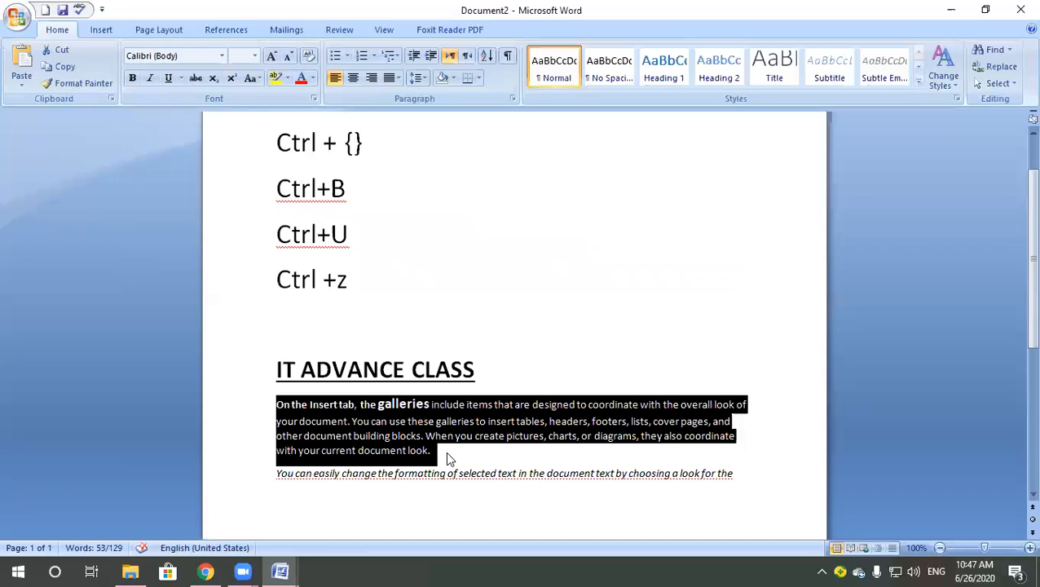
Add a new line reading "Ctrl +Y" below the "Ctrl +z" line.
left_click(384, 299)
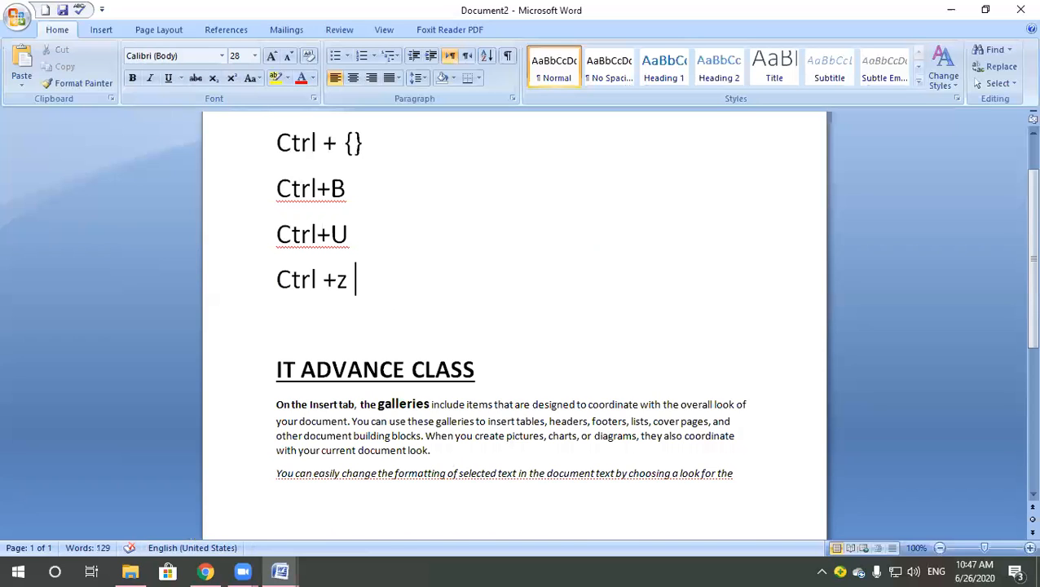
key("Return")
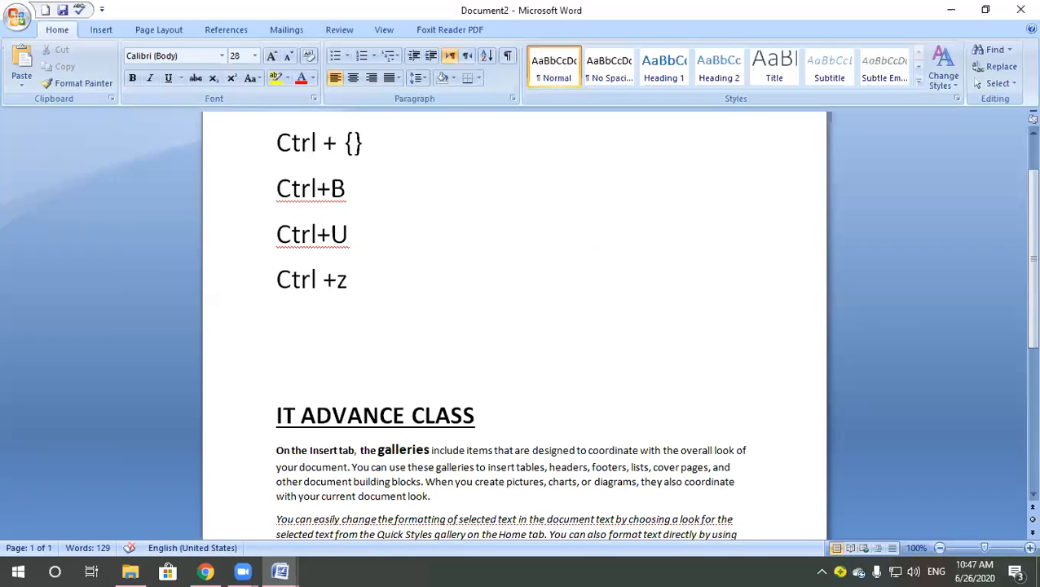
type("ctrl +Y")
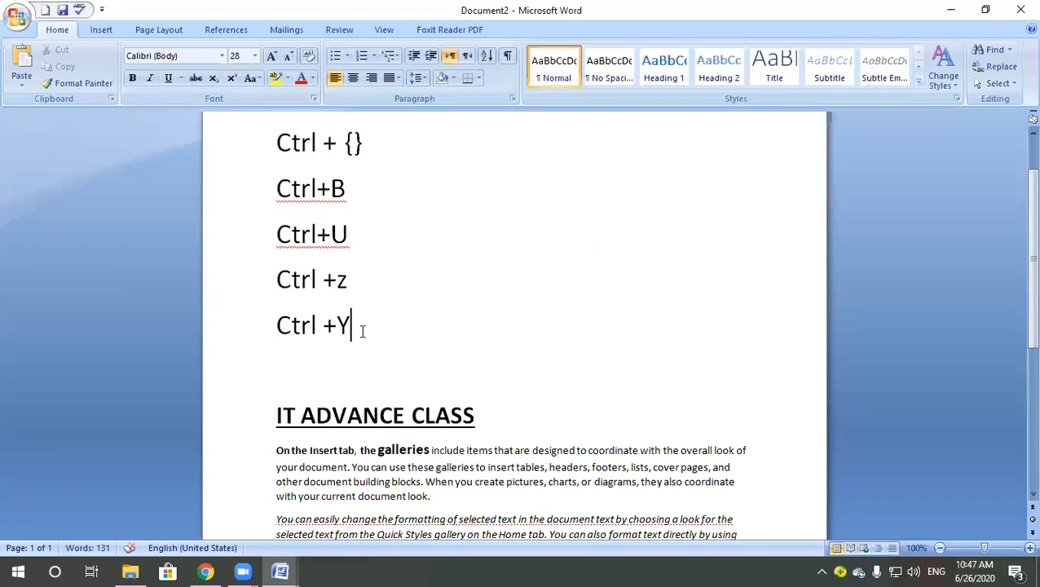
Turn the five shortcut lines from "Ctrl + {}" to "Ctrl +Y" into a numbered list in the 1., 2., 3. format.
left_click_drag(280, 275, 356, 353)
left_click(354, 340)
left_click_drag(277, 134, 380, 327)
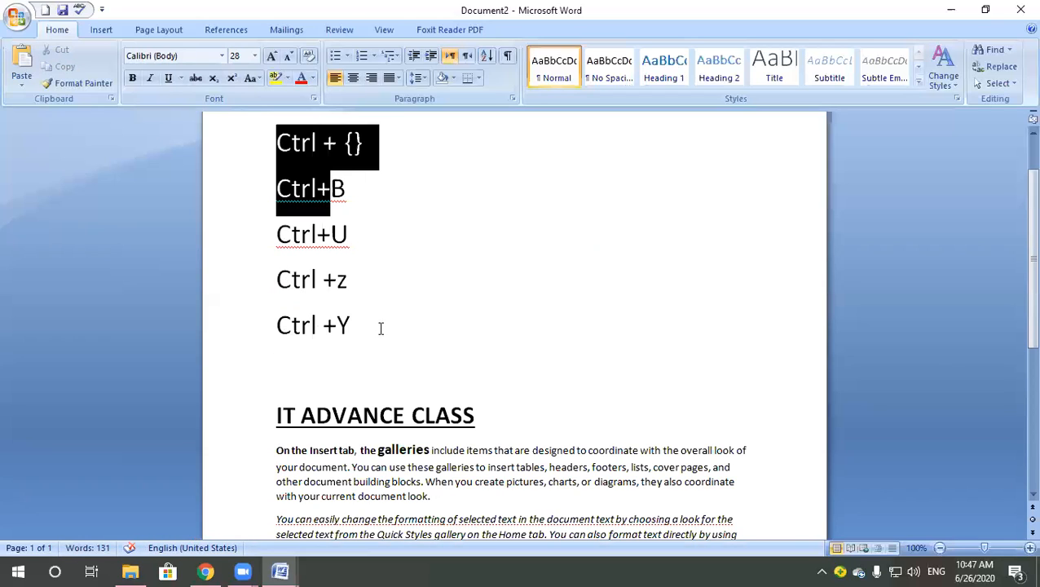
left_click(375, 55)
left_click(445, 106)
left_click(441, 294)
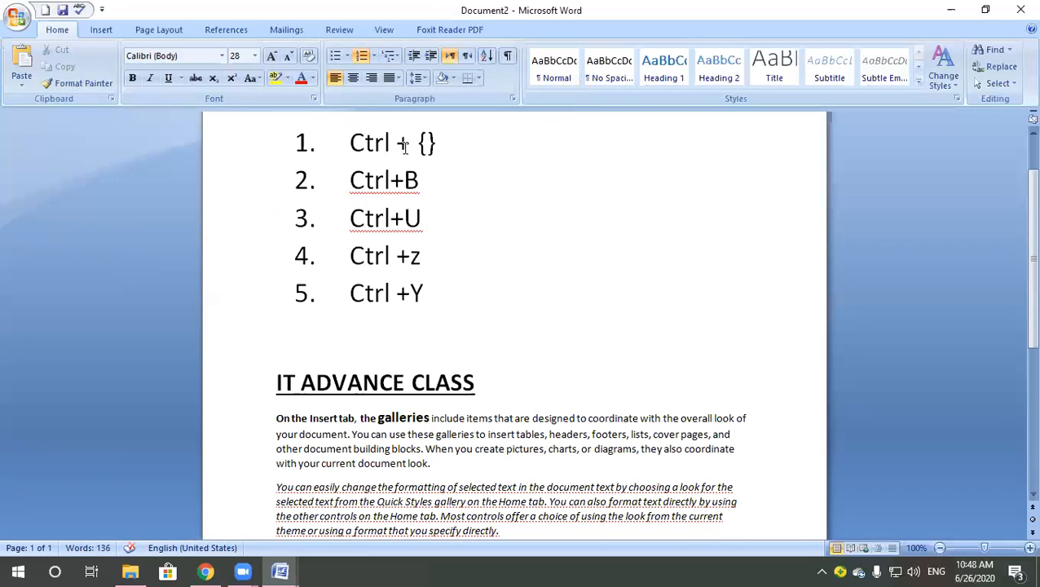
left_click(444, 146)
Apply strikethrough to the whole first paragraph under the "IT ADVANCE CLASS" heading.
scroll(449, 249, "down", 1)
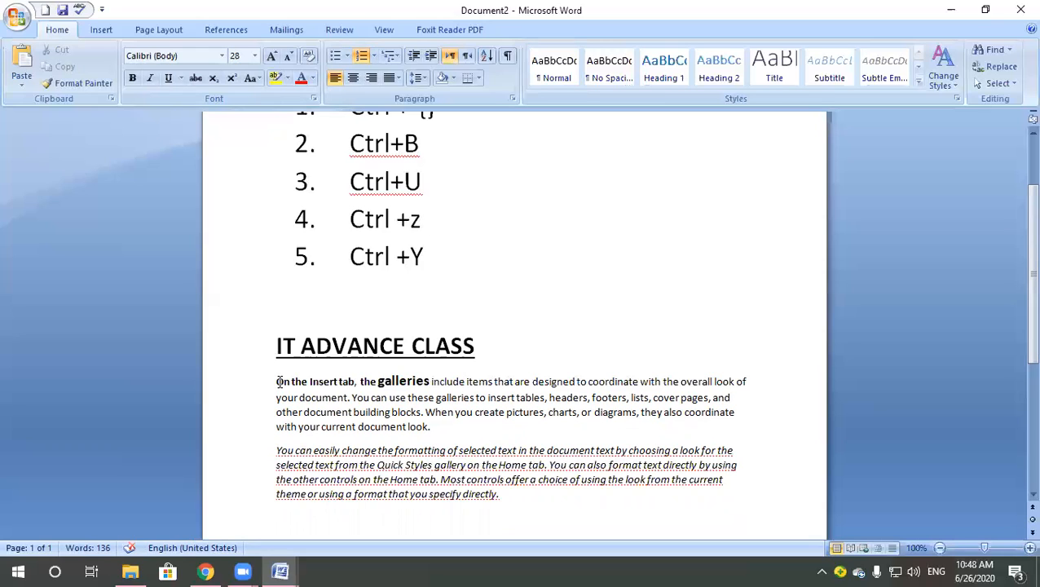
left_click_drag(278, 380, 457, 426)
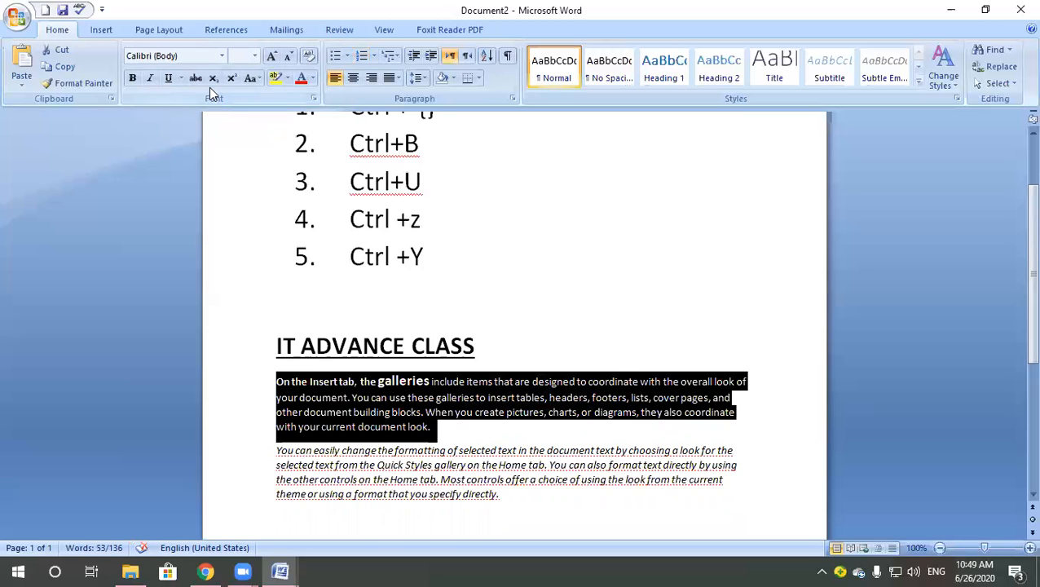
left_click(196, 78)
left_click(428, 407)
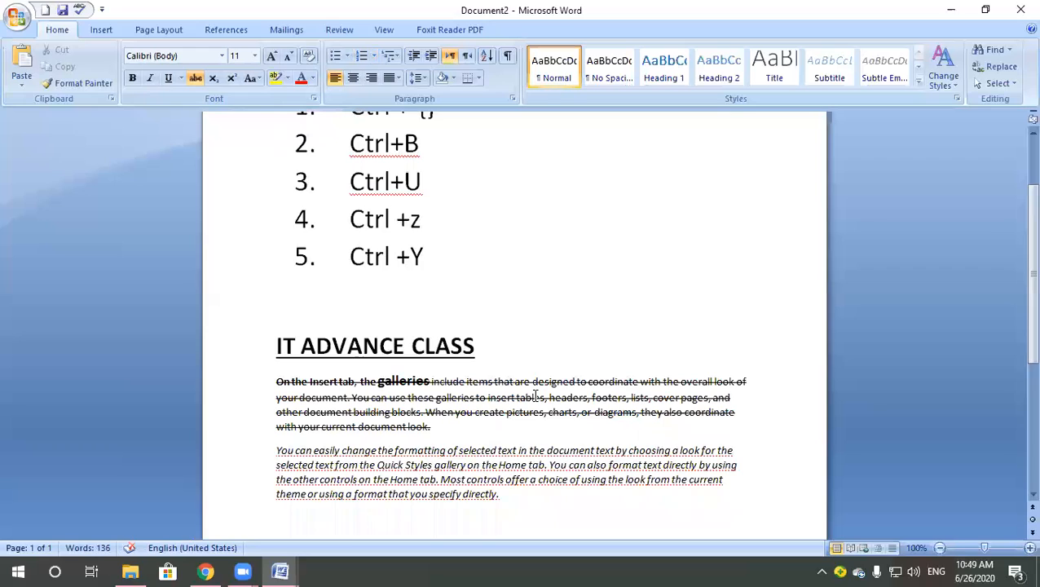
Remove the strikethrough from the whole first paragraph under the "IT ADVANCE CLASS" heading.
left_click_drag(271, 382, 430, 429)
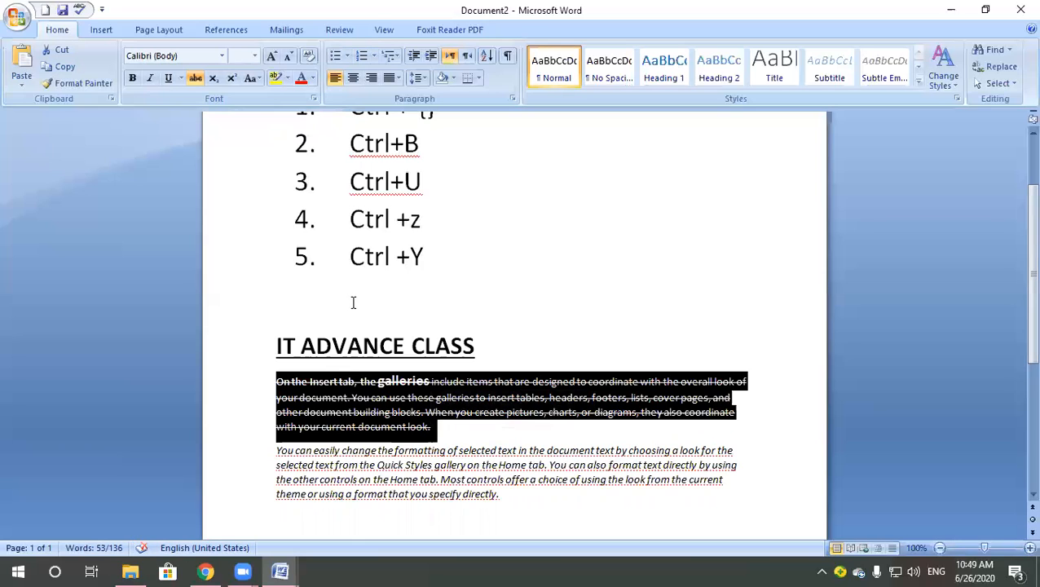
left_click(195, 78)
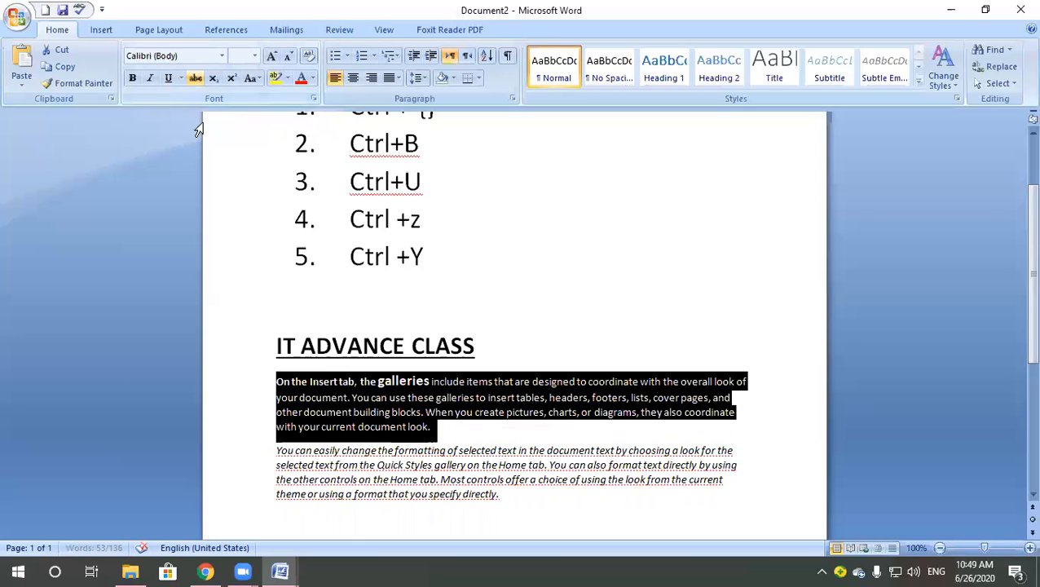
left_click(461, 422)
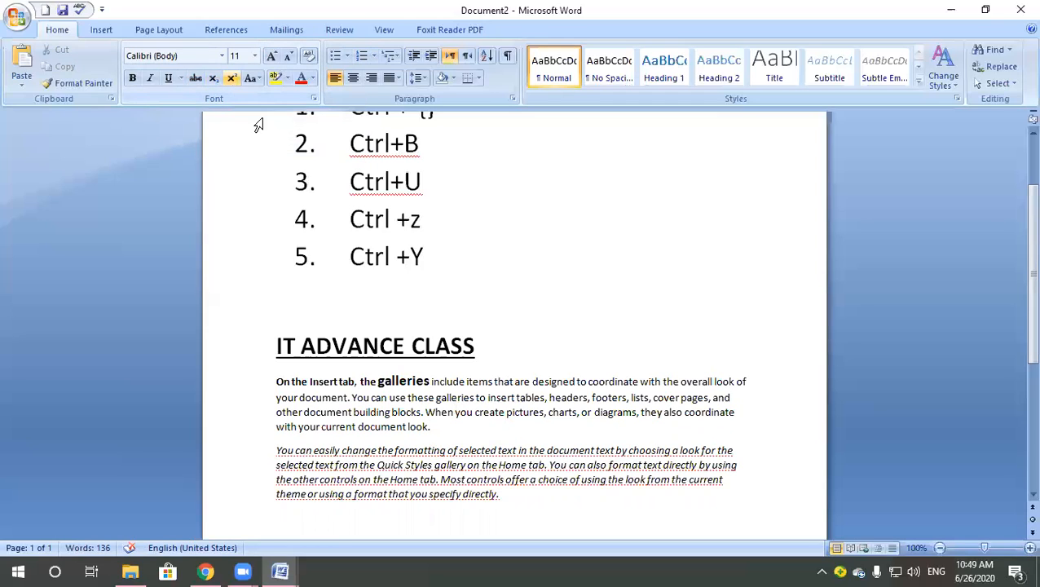
scroll(458, 300, "up", 3)
scroll(458, 301, "down", 3)
Add a line below the "IT ADVANCE CLASS" heading with a student's first name followed by "is in 10thclass".
left_click(500, 362)
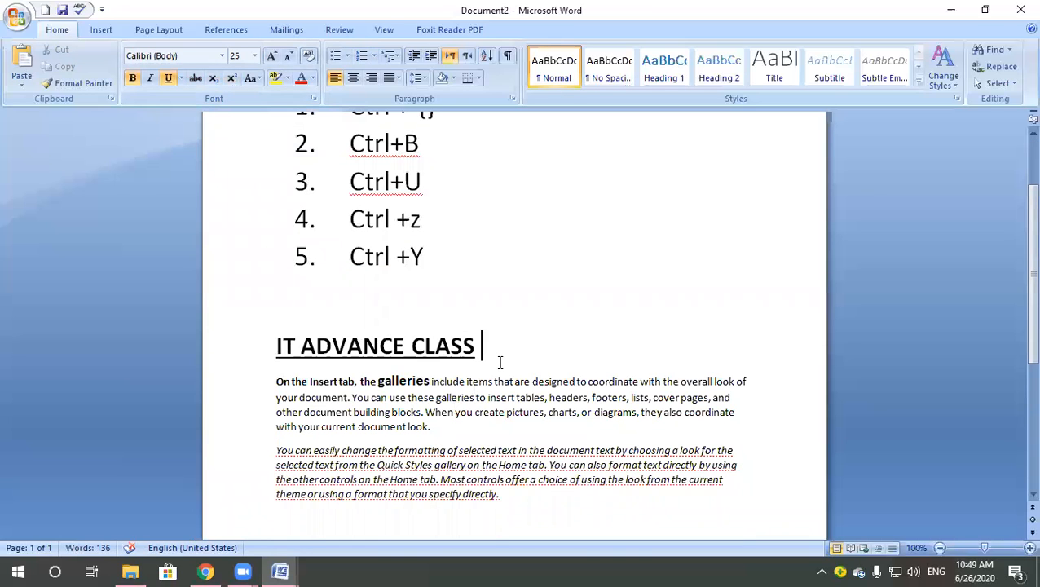
key("Return")
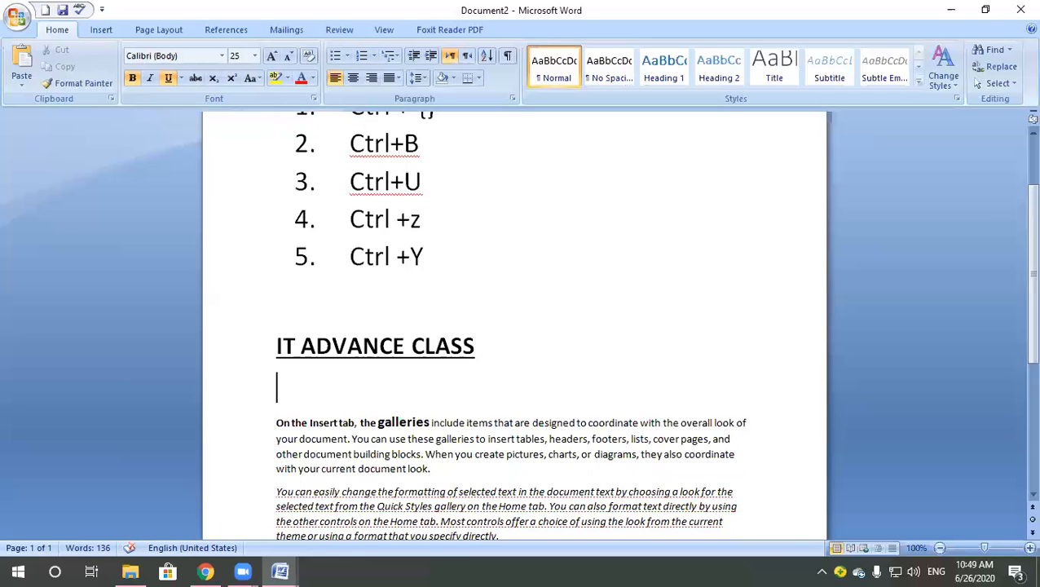
type("faisal ")
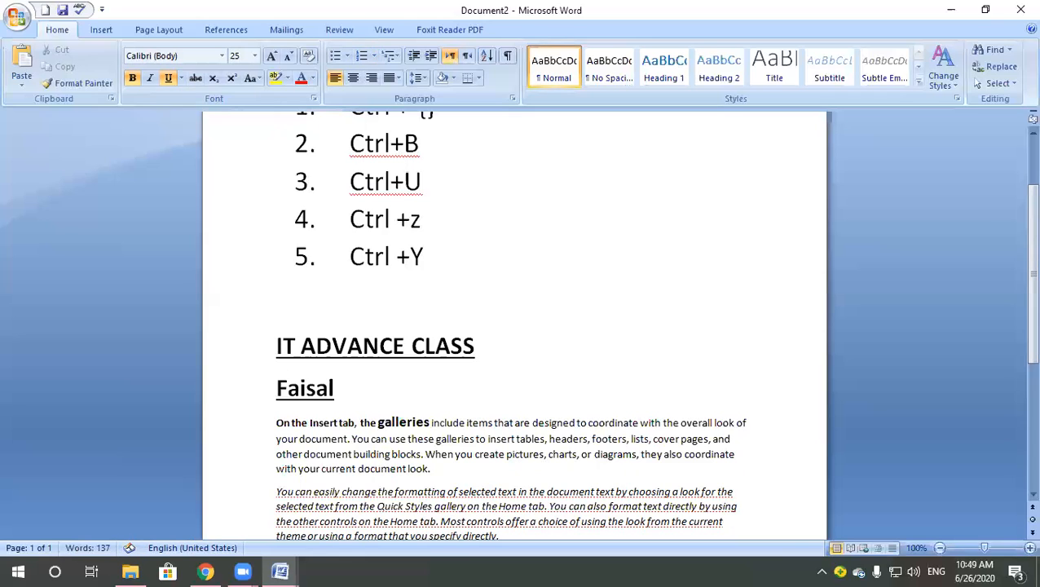
type("is in 10")
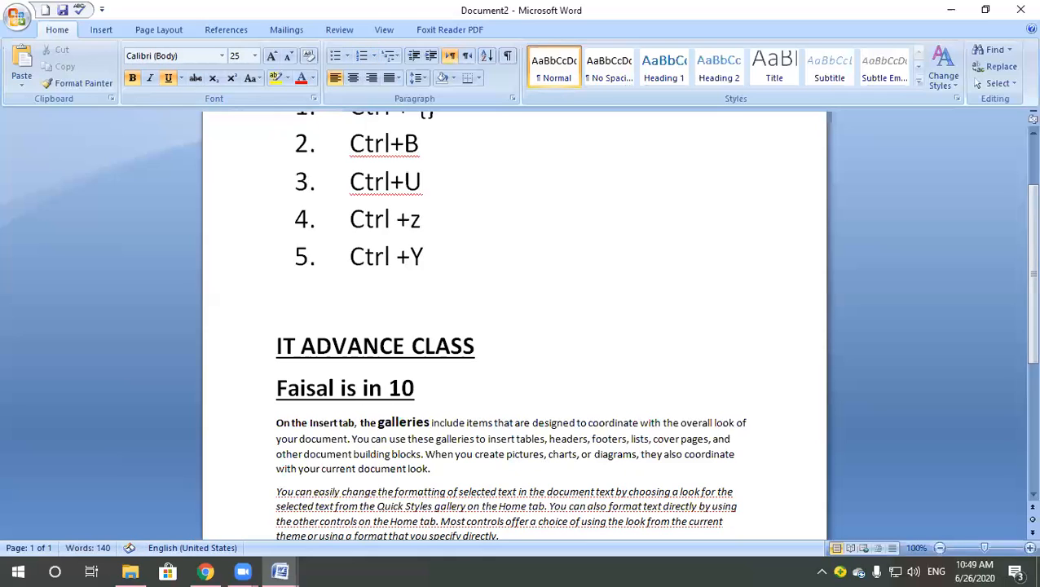
type("th")
key("BackSpace")
key("BackSpace")
key("BackSpace")
type("th")
key("BackSpace")
key("BackSpace")
key("BackSpace")
type("0thclass")
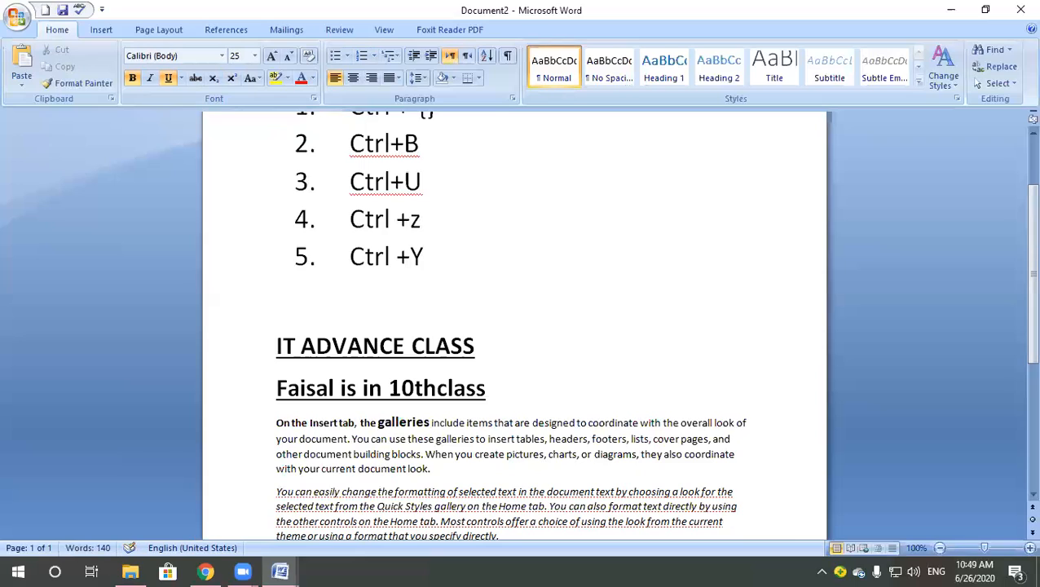
Format the "th" of "10thclass" in the line below the heading as superscript.
left_click(438, 388)
left_click_drag(438, 388, 417, 390)
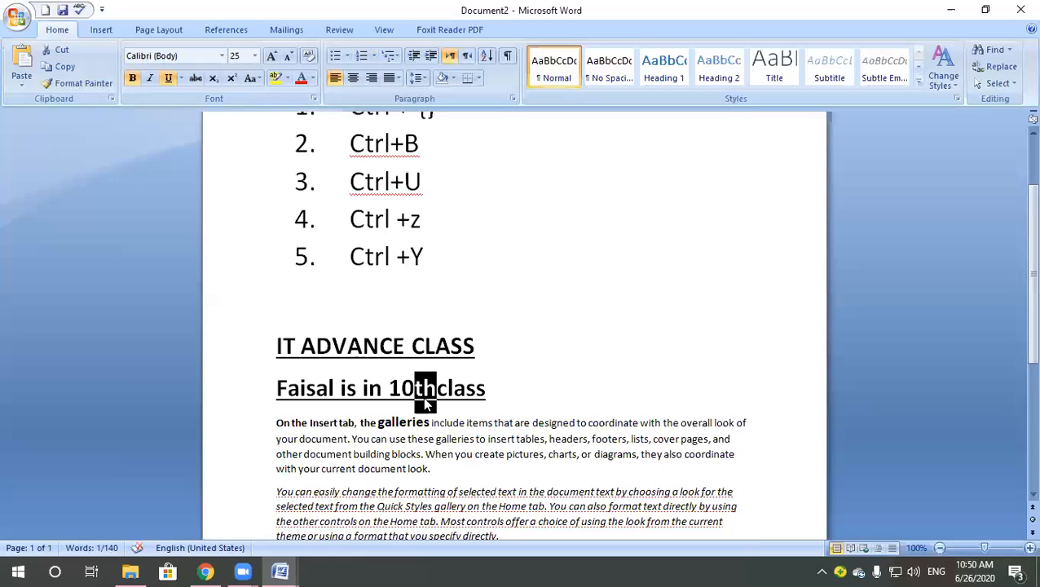
left_click(232, 78)
left_click(534, 395)
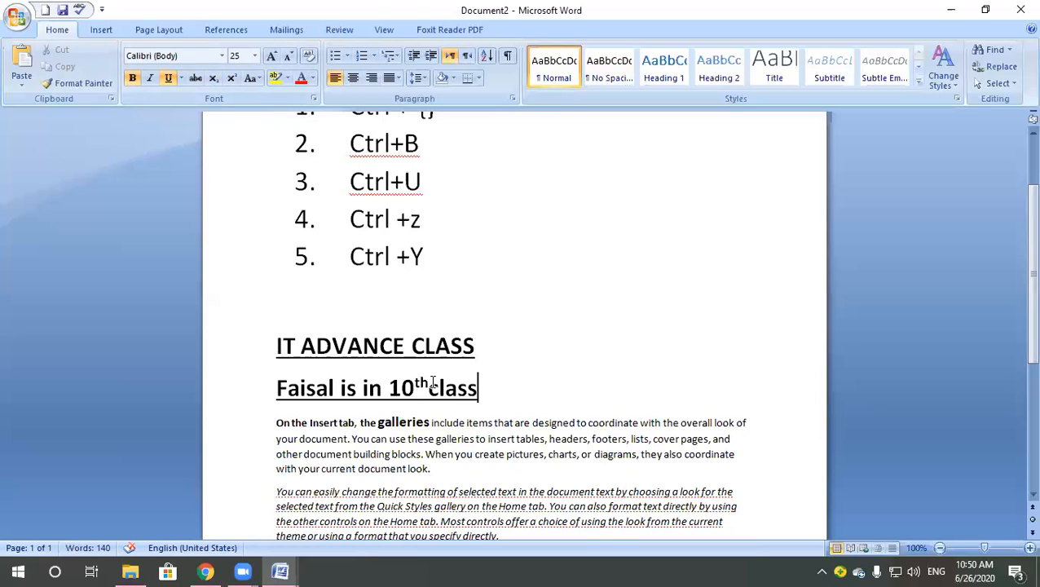
Switch the "th" after 10 to subscript, back to superscript, and to subscript again.
left_click_drag(430, 383, 413, 384)
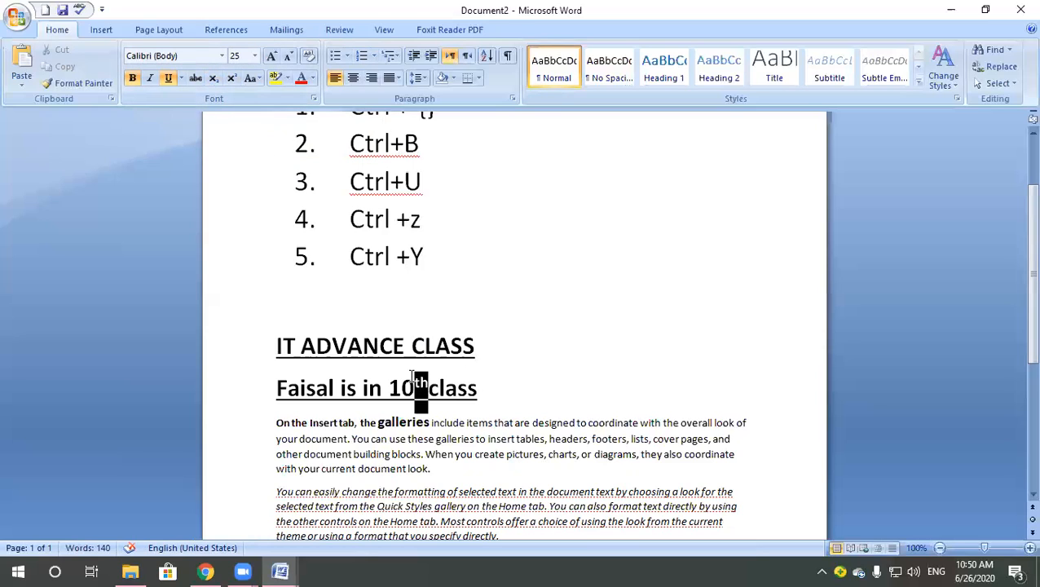
left_click(216, 82)
left_click(514, 412)
left_click_drag(427, 398, 415, 397)
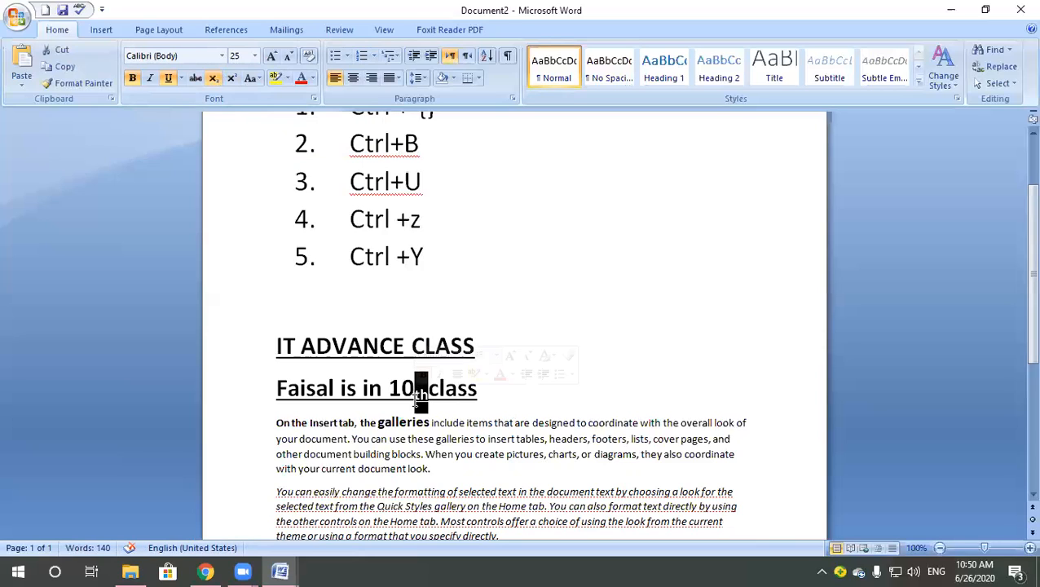
left_click(233, 77)
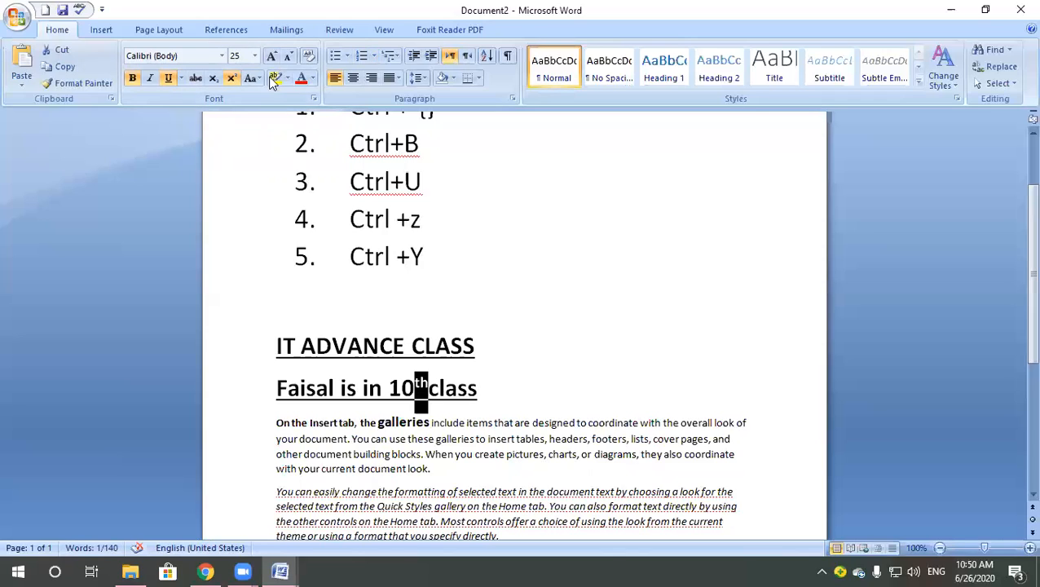
left_click(213, 78)
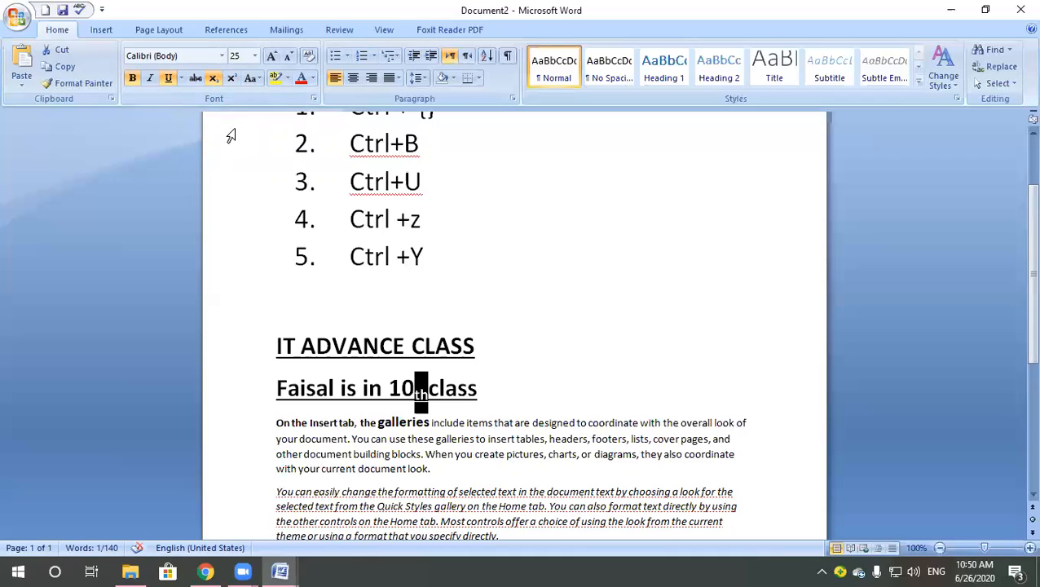
Insert a space between "10th" and "class", and toggle subscript and superscript on "th", finishing with normal text.
left_click(432, 383)
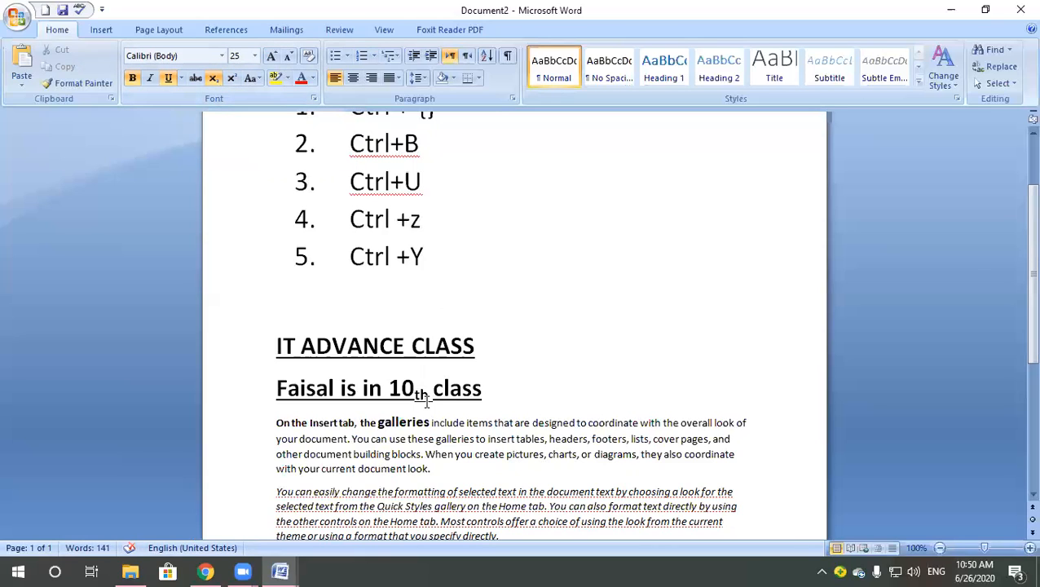
left_click_drag(430, 397, 416, 397)
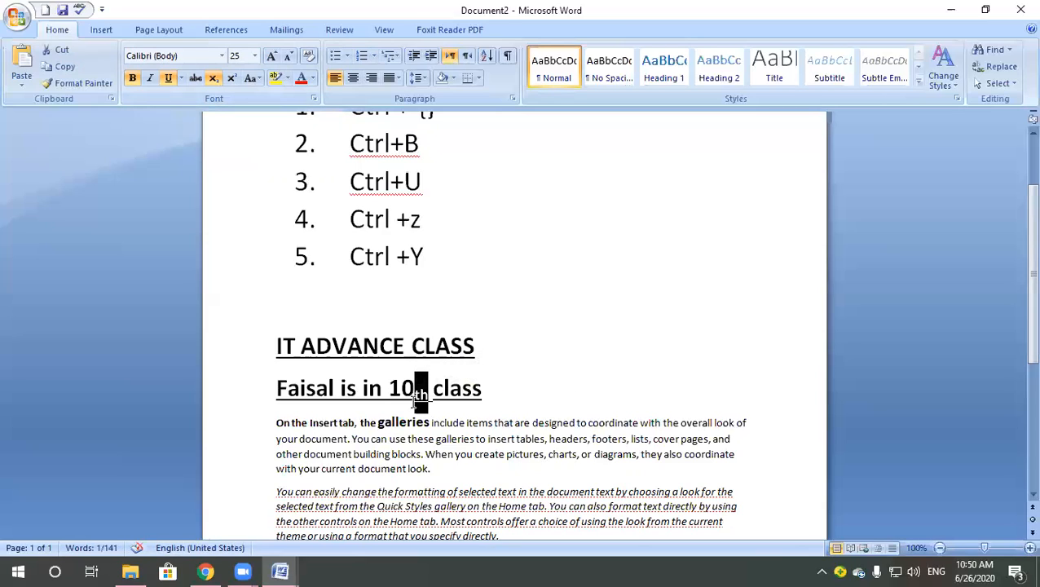
key("ctrl+equal")
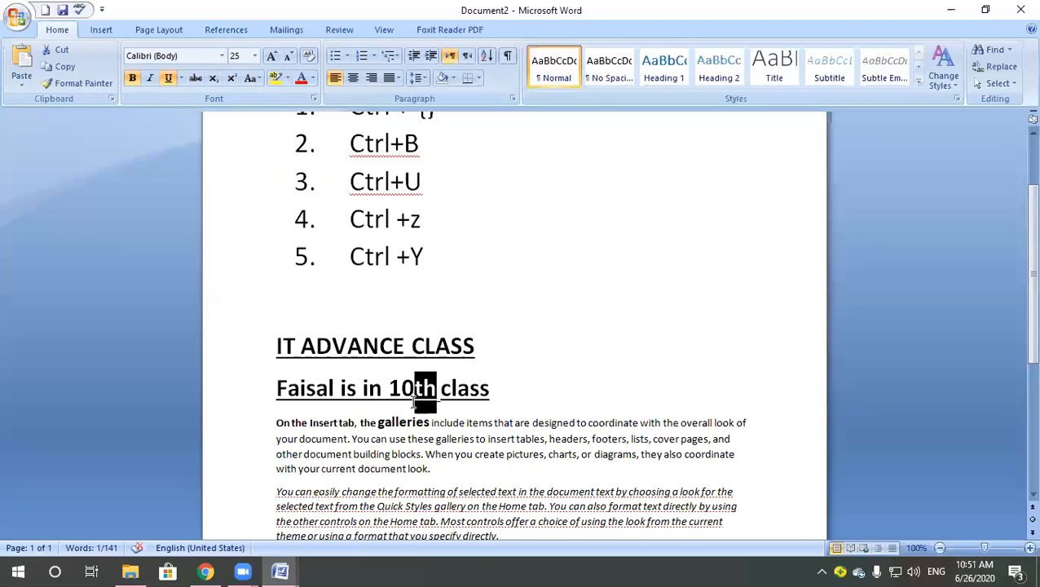
key("ctrl+equal")
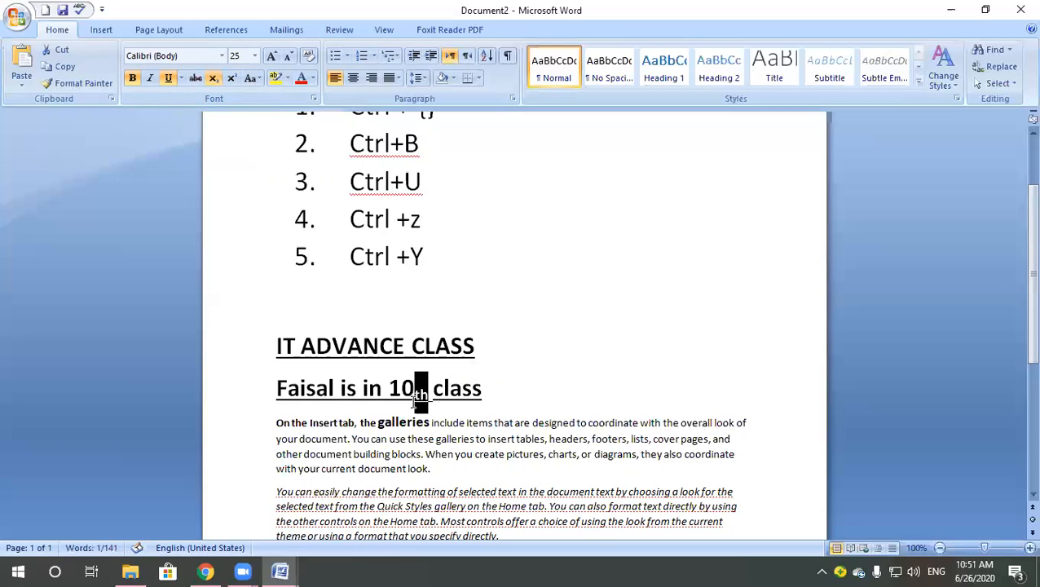
key("ctrl+shift+equal")
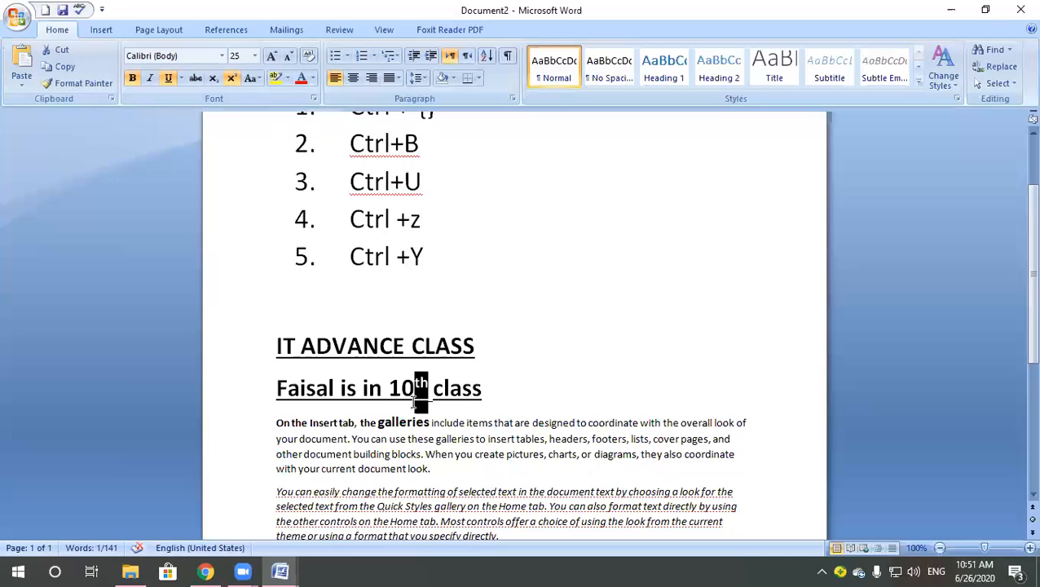
key("ctrl+shift+equal")
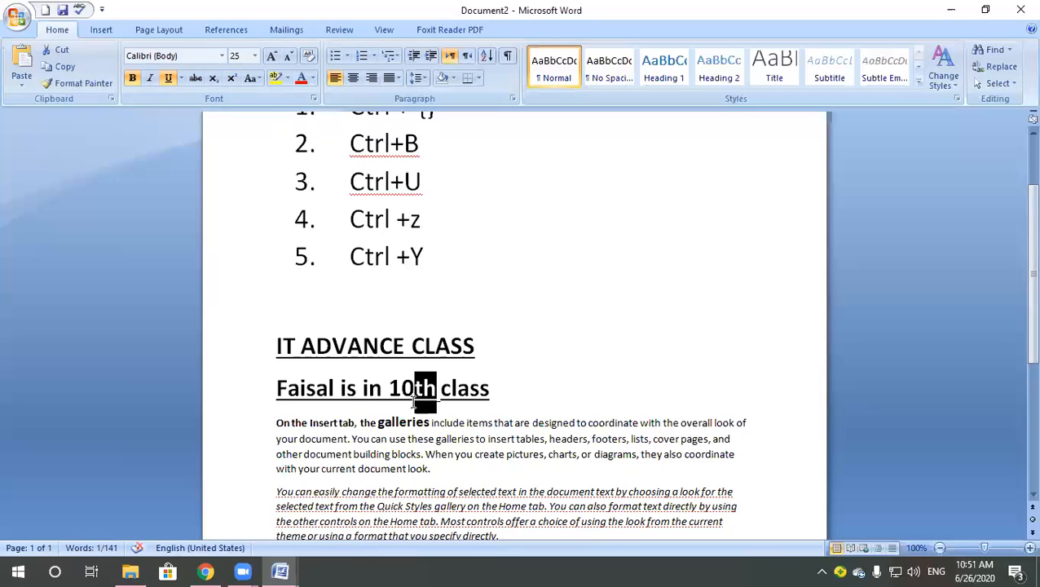
key("ctrl+shift+equal")
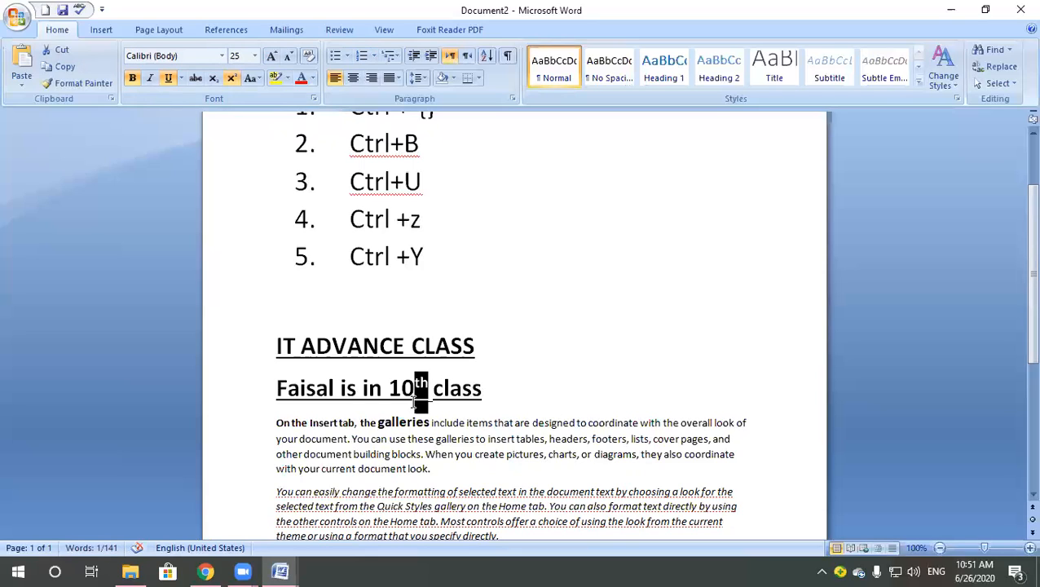
key("ctrl+equal")
key("ctrl+equal")
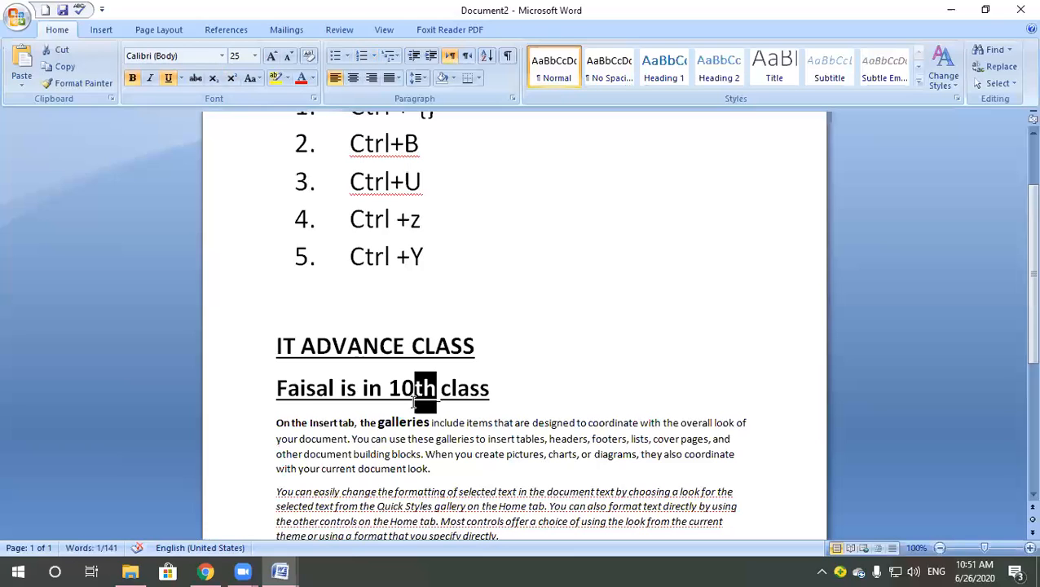
left_click(440, 392)
Try adding "3rd" with automatic superscript after "10th class", and delete it.
left_click(519, 392)
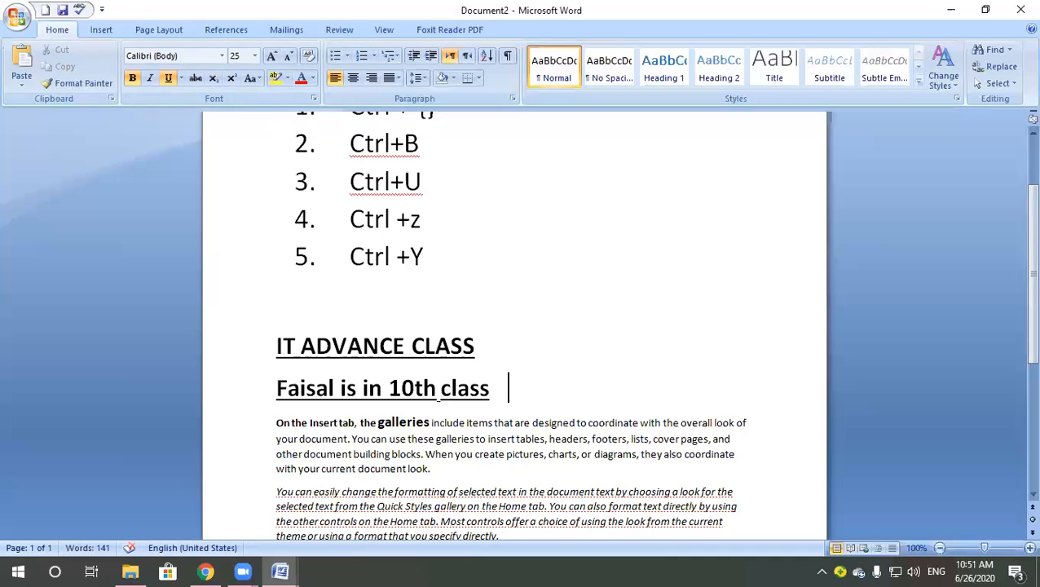
type("3rd")
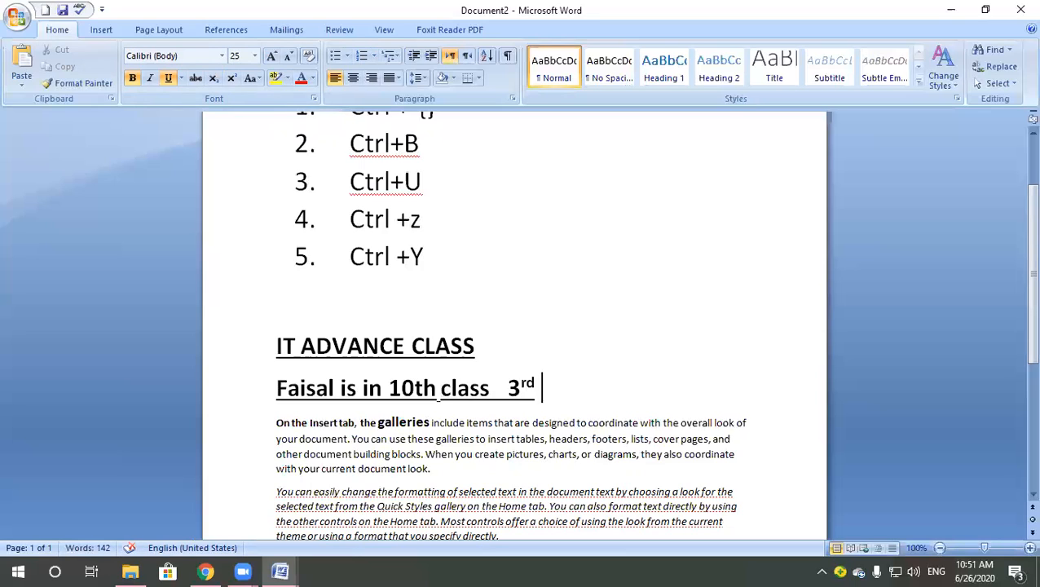
key("BackSpace")
key("BackSpace")
key("BackSpace")
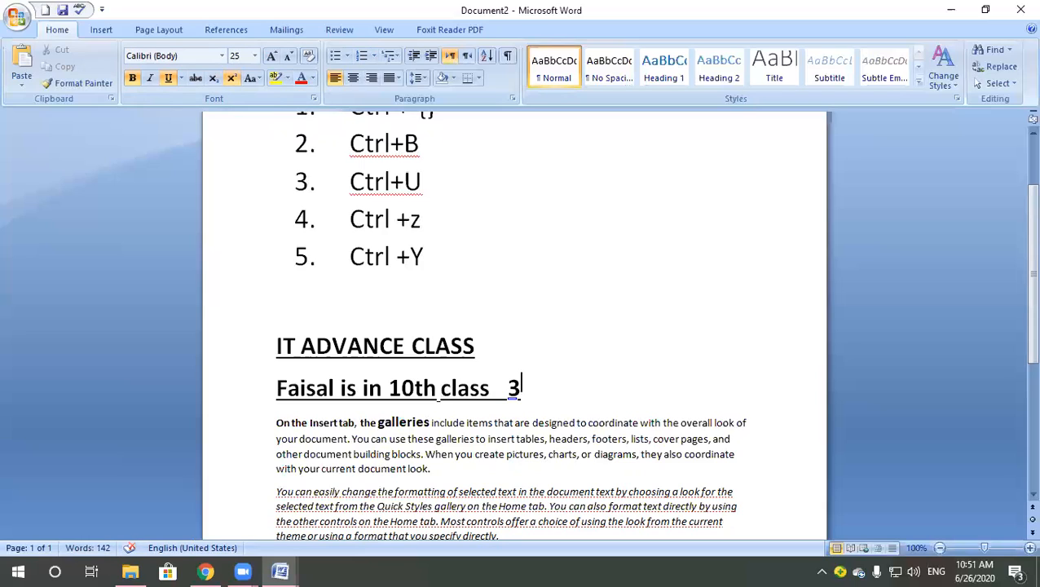
key("BackSpace")
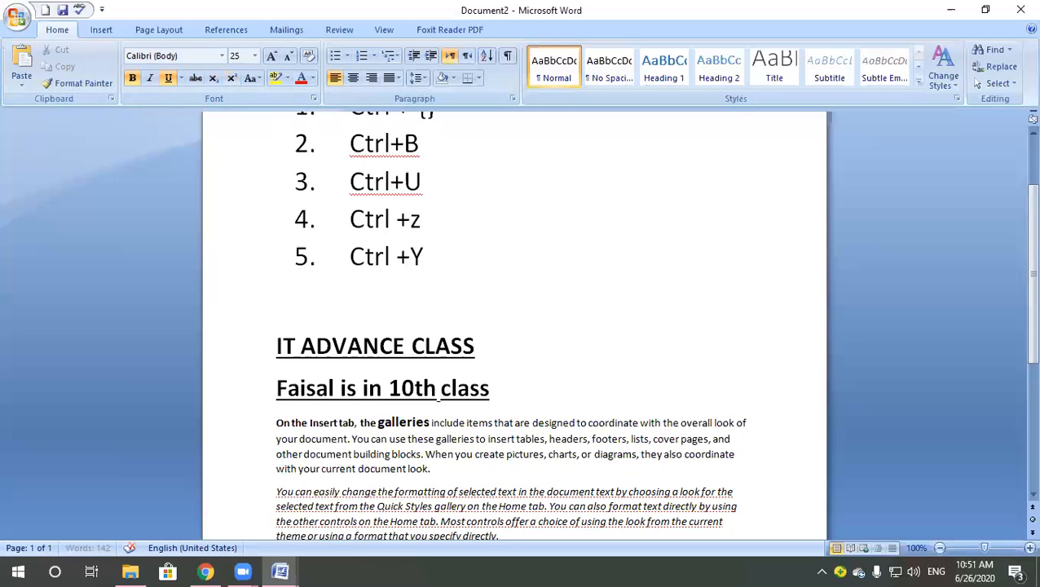
Enter "3rd" twice more at the end of the "10th class" line, erasing it each time.
type("3rd")
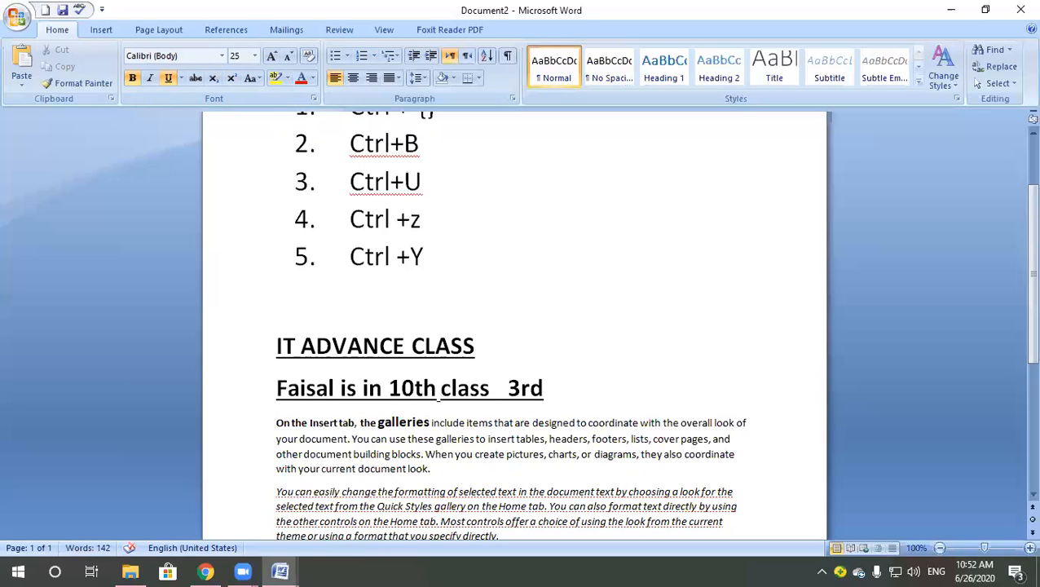
key("BackSpace")
key("BackSpace")
key("BackSpace")
key("BackSpace")
key("BackSpace")
key("BackSpace")
type("3rd")
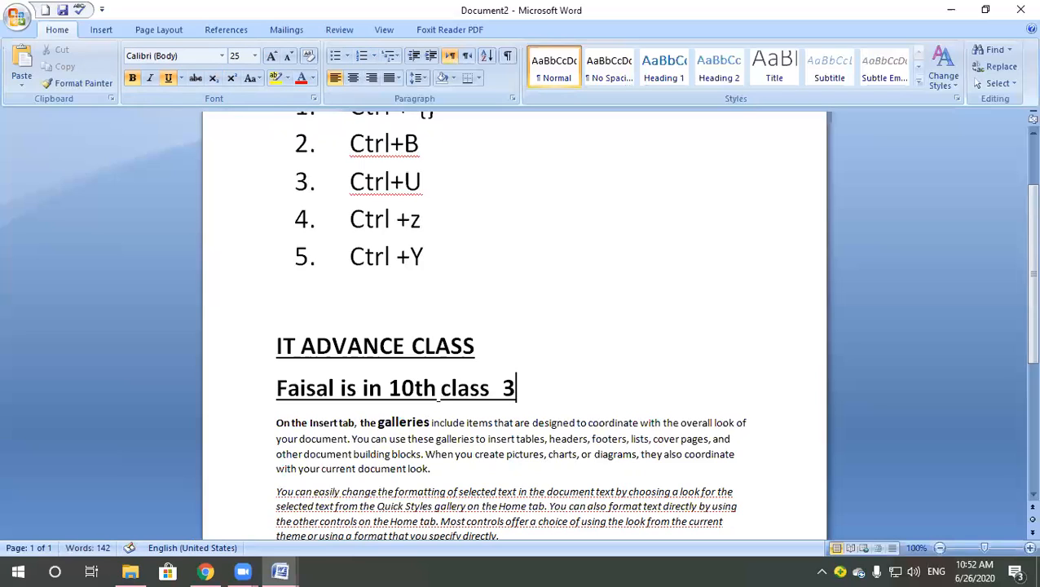
key("BackSpace")
key("BackSpace")
key("BackSpace")
key("BackSpace")
key("BackSpace")
key("BackSpace")
Add a new line below "10th class" containing "3rd" and "10th" with automatically superscripted endings.
key("Return")
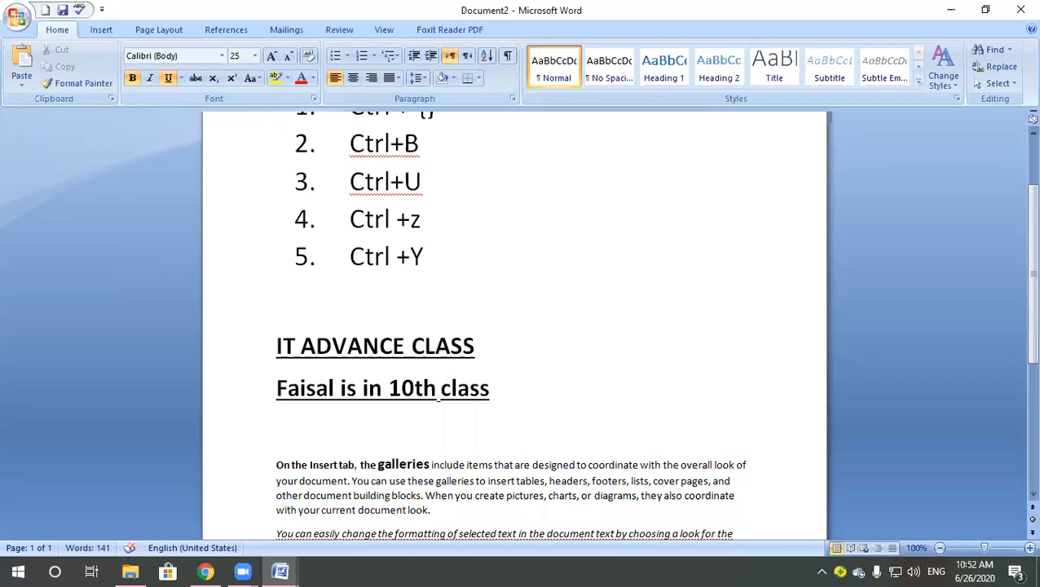
type("3rd")
type("10th")
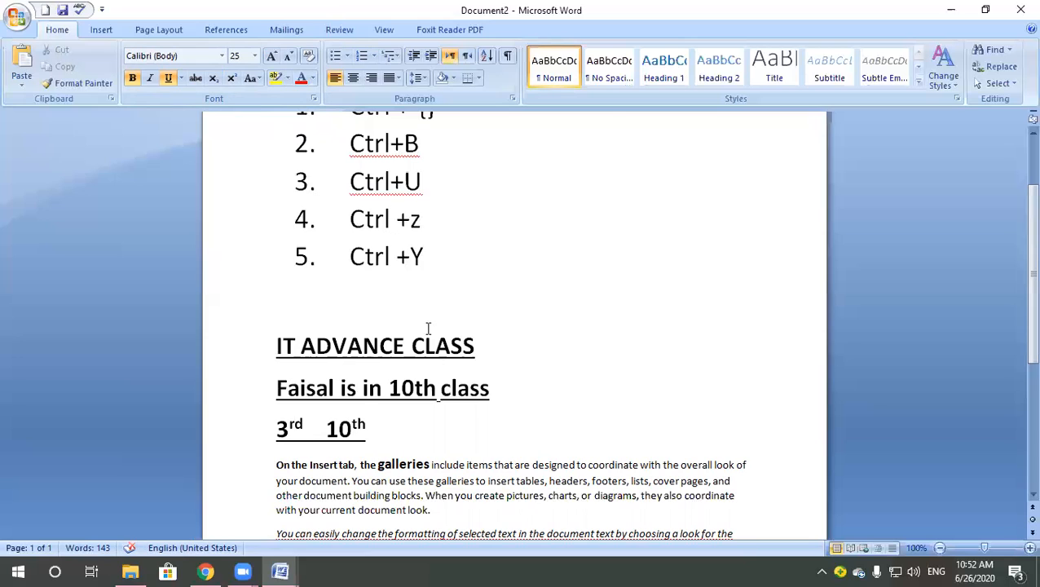
Add "C+=" as the sixth item of the numbered shortcut list, after "Ctrl +Y".
left_click(437, 260)
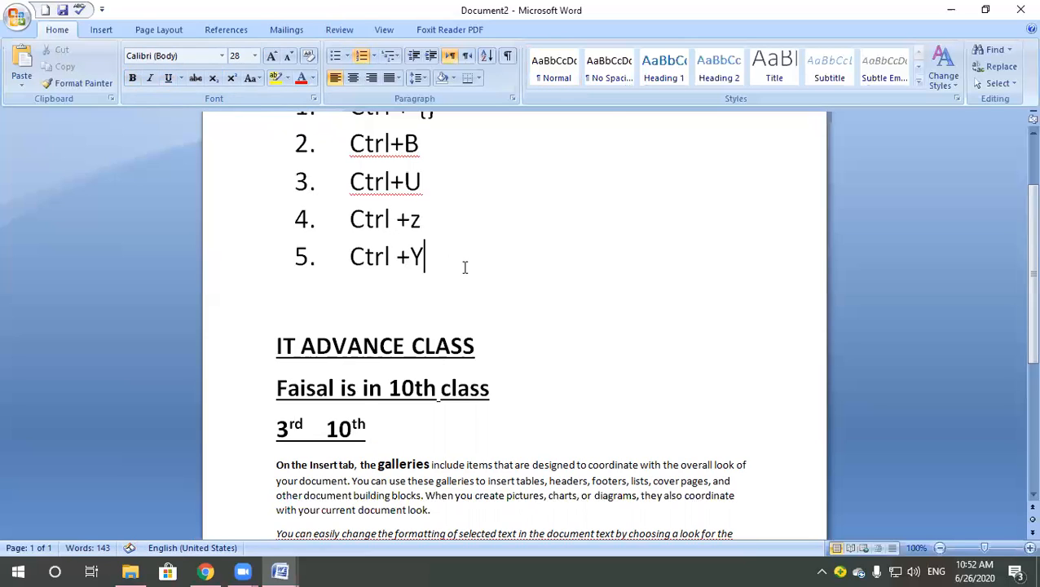
key("Return")
type("c+")
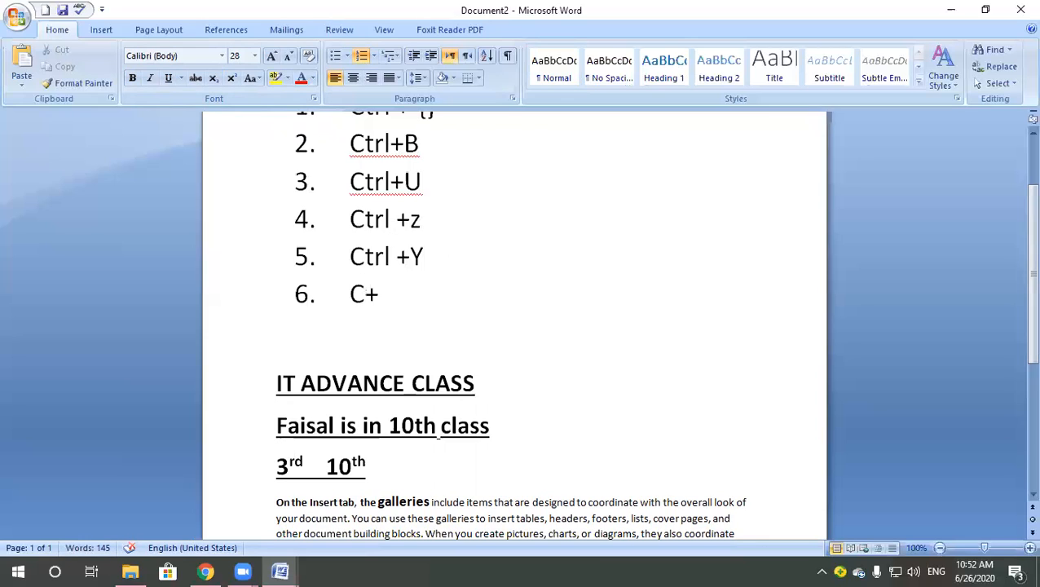
type("=")
Add "C+shift+=" as the seventh item of the numbered shortcut list, after "C+=".
key("Return")
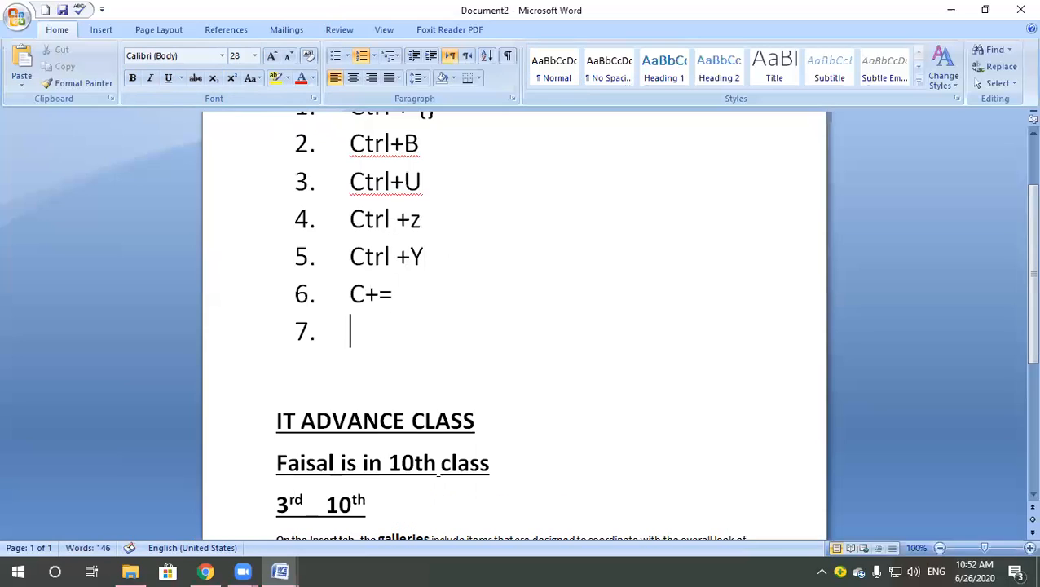
type("c+")
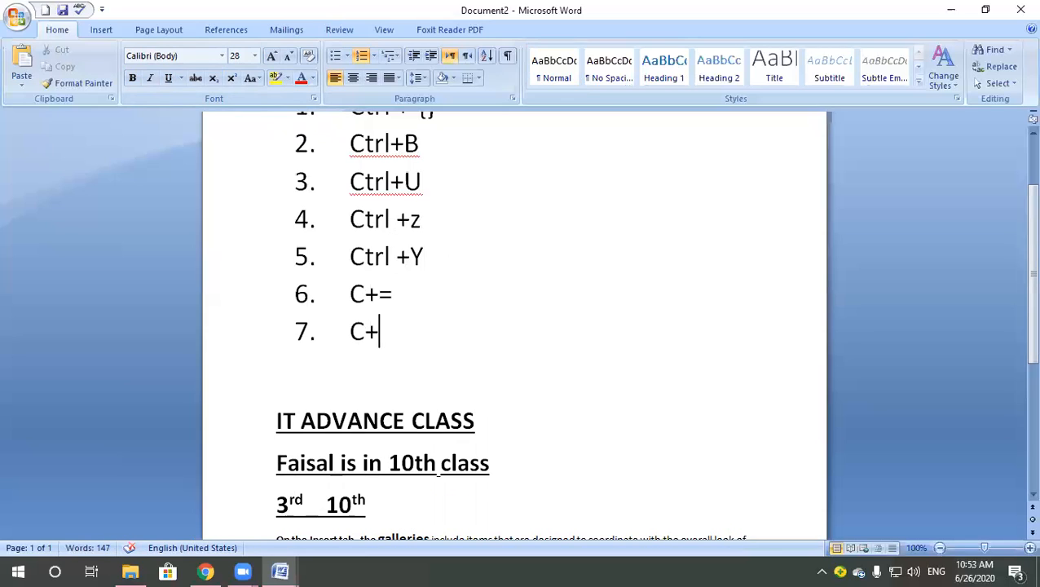
type("shift")
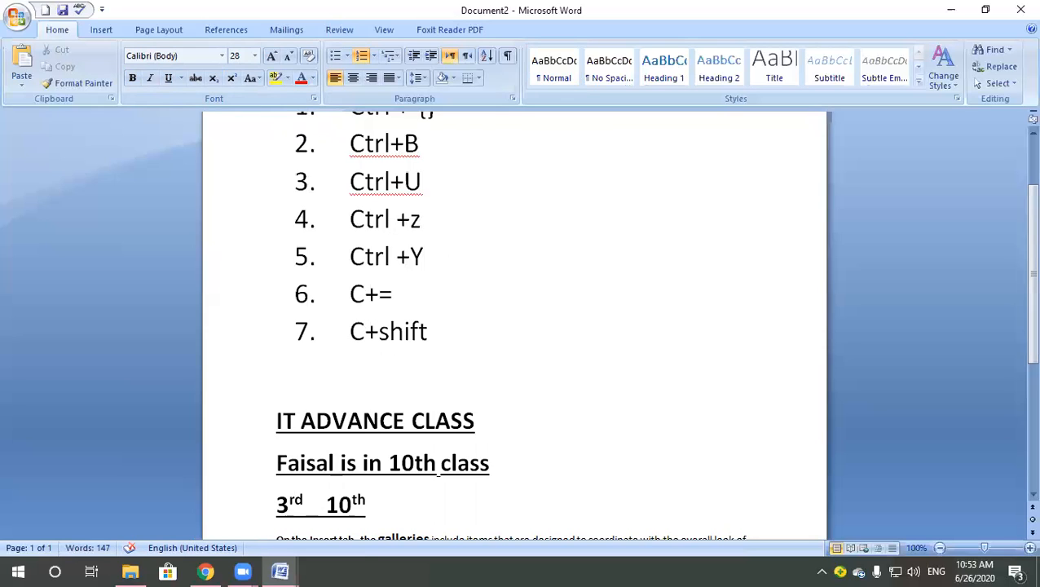
type("+=")
scroll(470, 334, "up", 2)
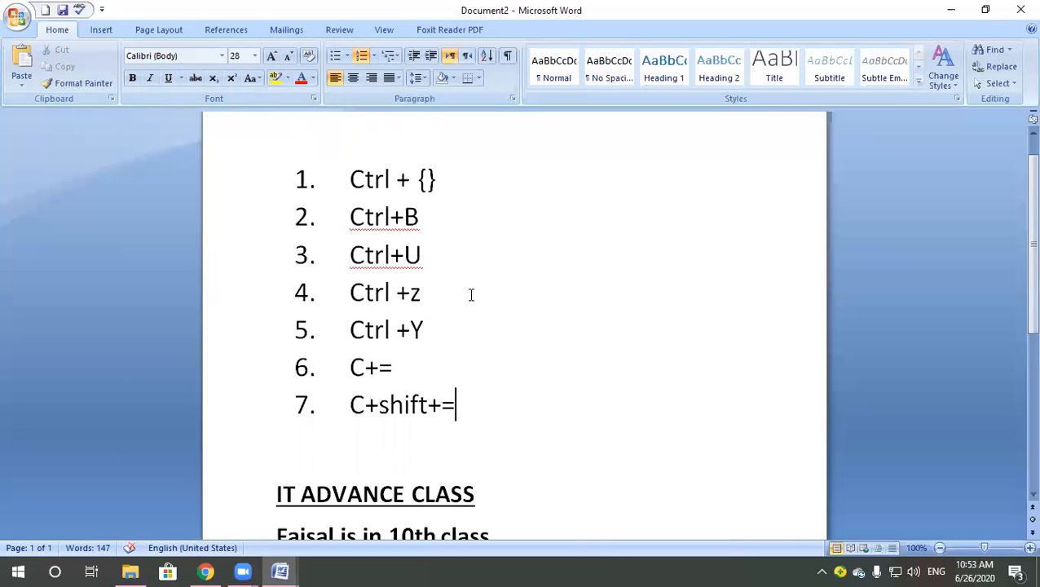
left_click_drag(463, 406, 352, 405)
left_click(463, 429)
Change the paragraph beginning "On the Insert tab" to UPPERCASE.
left_click(256, 78)
scroll(412, 269, "down", 1)
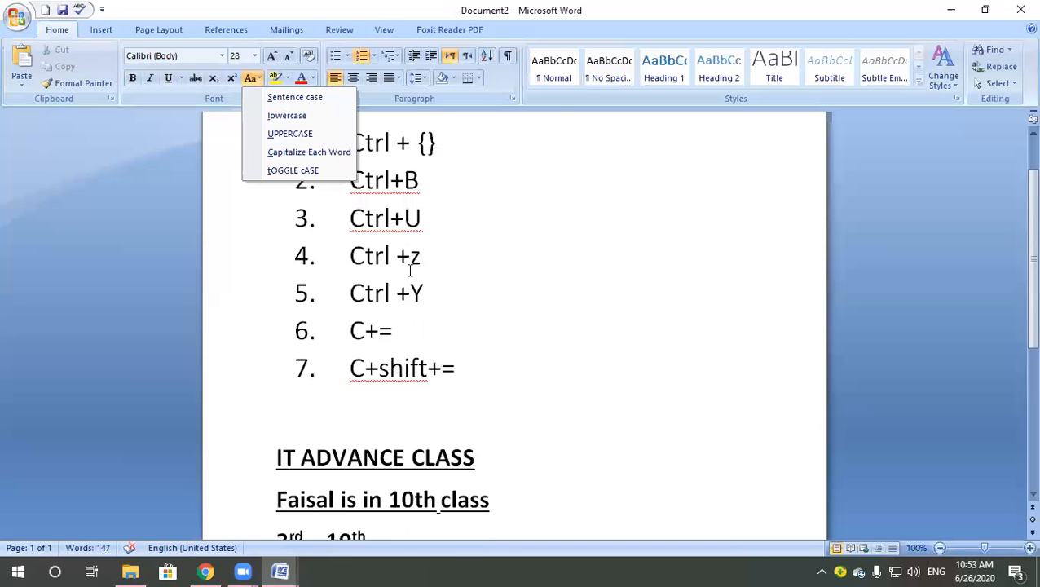
scroll(486, 343, "down", 4)
scroll(486, 344, "down", 2)
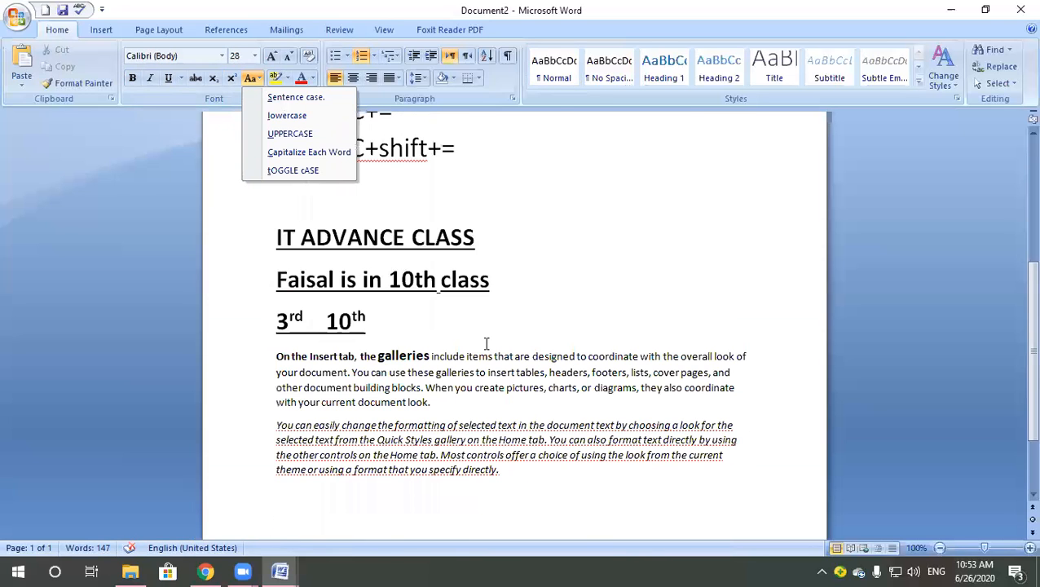
left_click(469, 368)
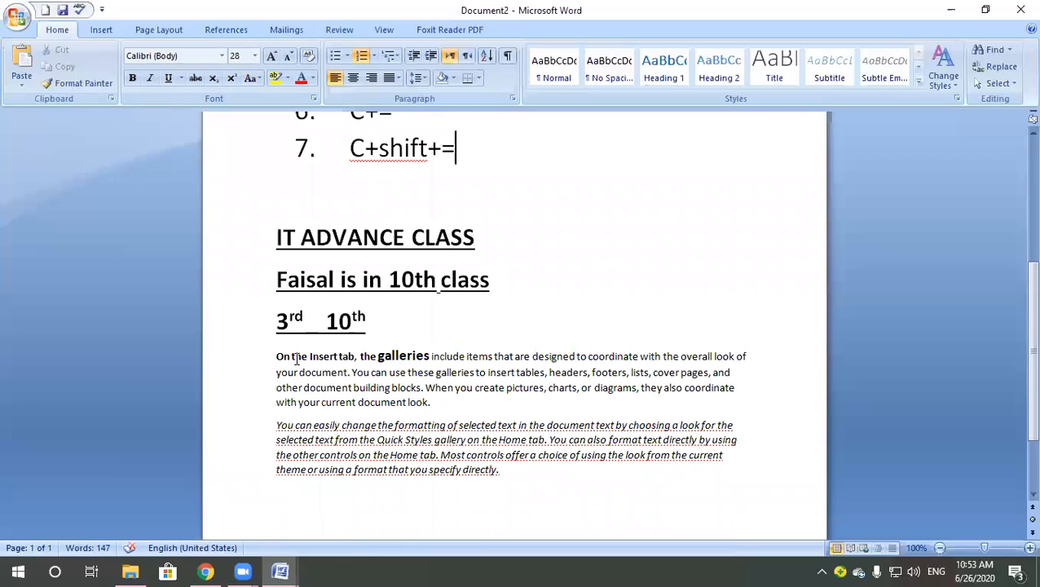
left_click_drag(275, 356, 449, 400)
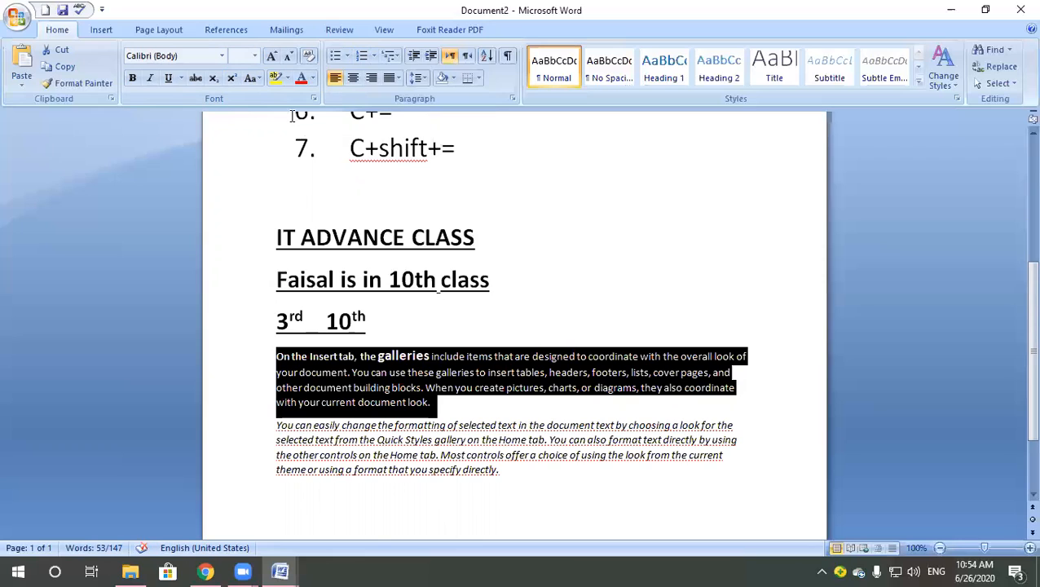
left_click(257, 79)
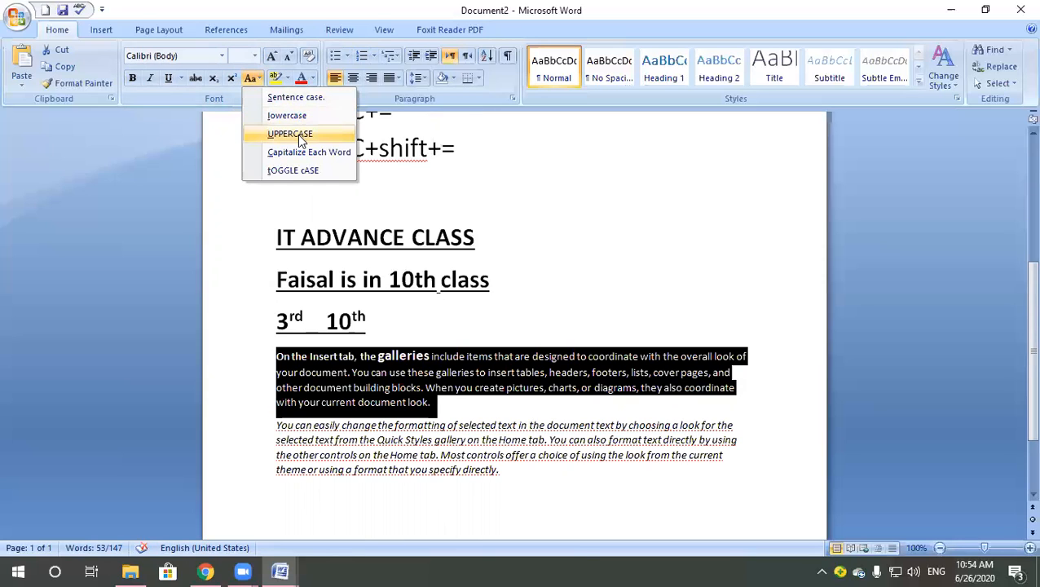
left_click(299, 140)
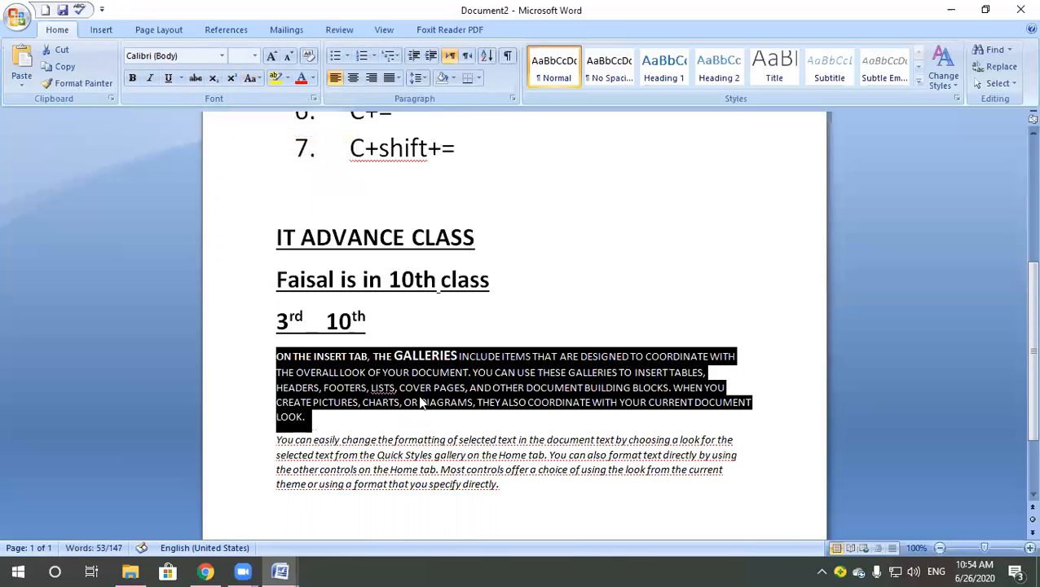
left_click(380, 388)
Change the whole "On the Insert tab" paragraph to lowercase.
left_click_drag(276, 352, 310, 421)
left_click(258, 78)
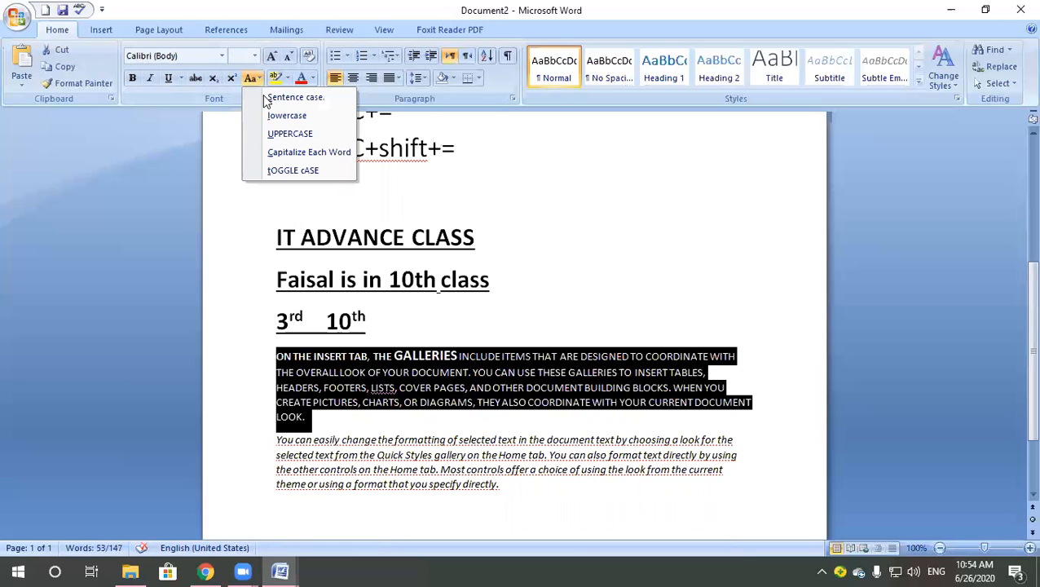
left_click(287, 116)
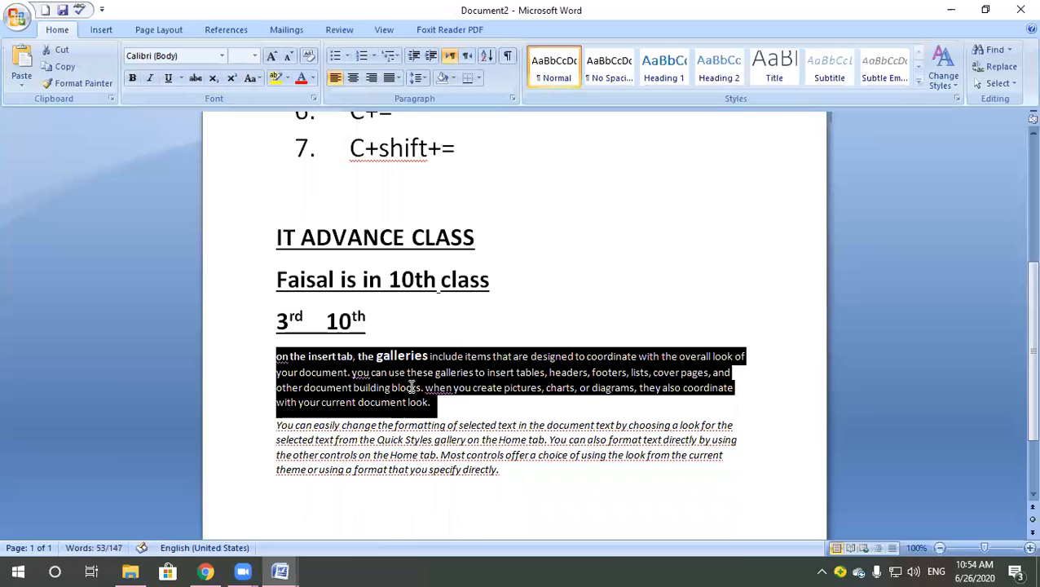
left_click(413, 392)
Apply Sentence case to the "On the Insert tab" paragraph and highlight the capital letters starting its first two sentences.
left_click_drag(433, 409, 450, 414)
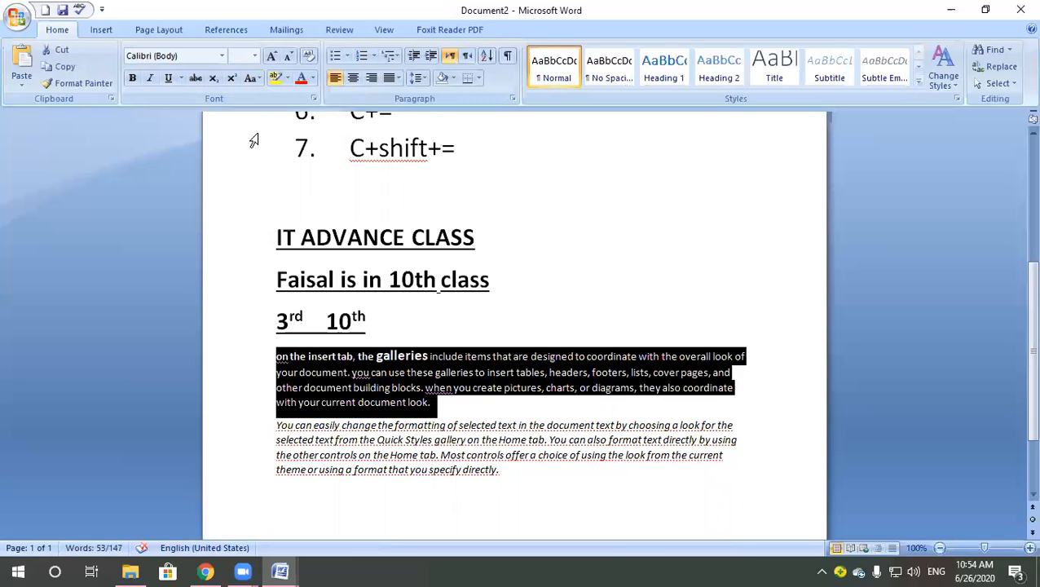
left_click(258, 79)
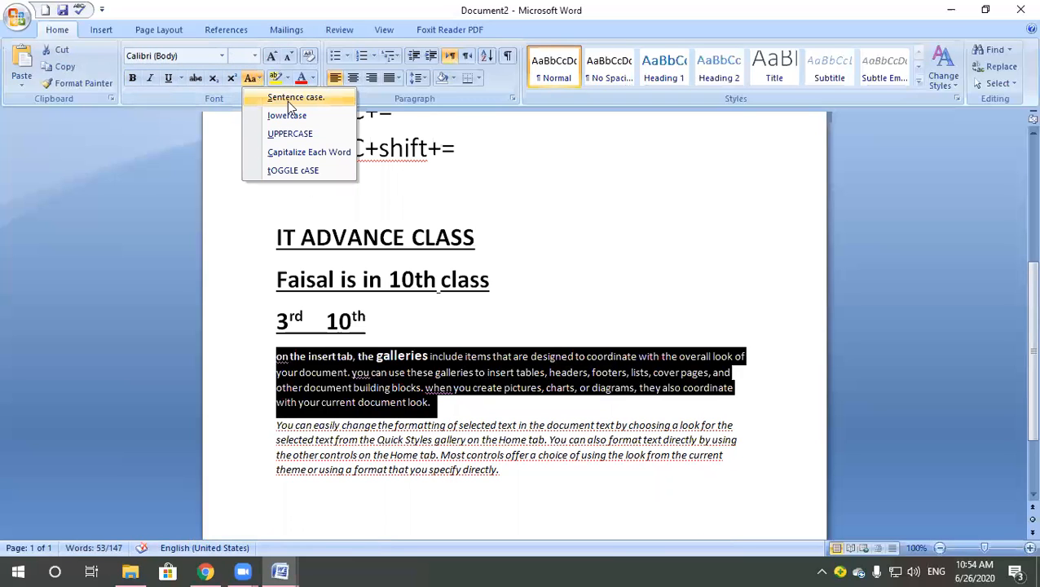
left_click(287, 98)
left_click(504, 390)
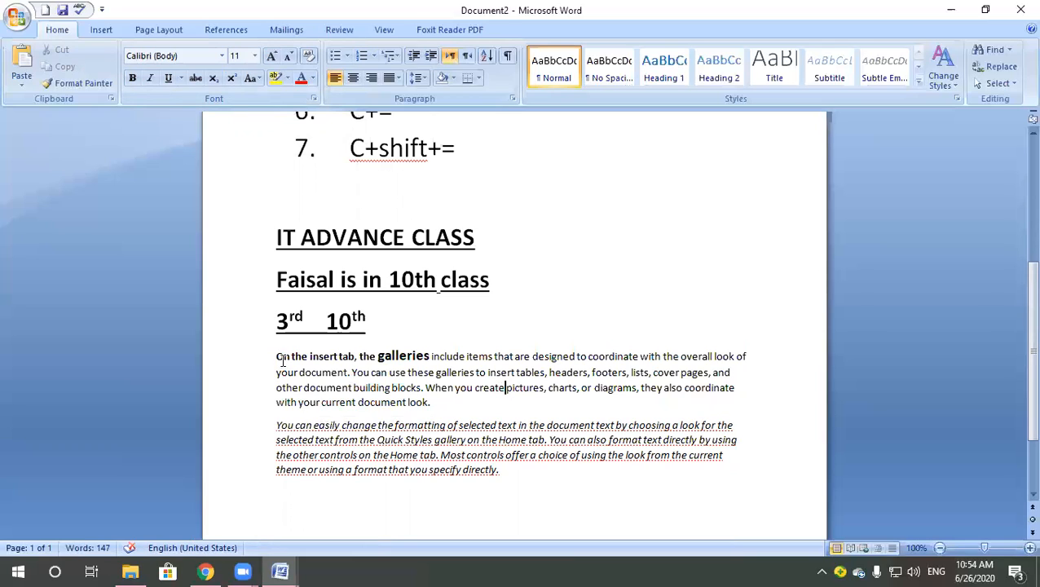
left_click_drag(279, 356, 285, 356)
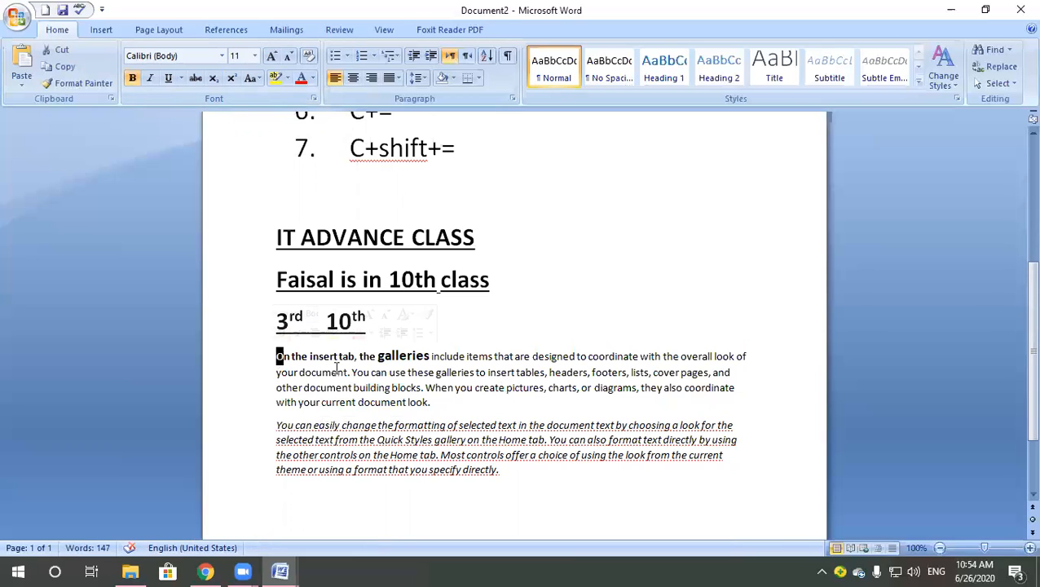
left_click_drag(352, 372, 359, 372)
Apply Capitalize Each Word to the "On the Insert tab" paragraph and highlight its first letter.
left_click_drag(277, 357, 452, 407)
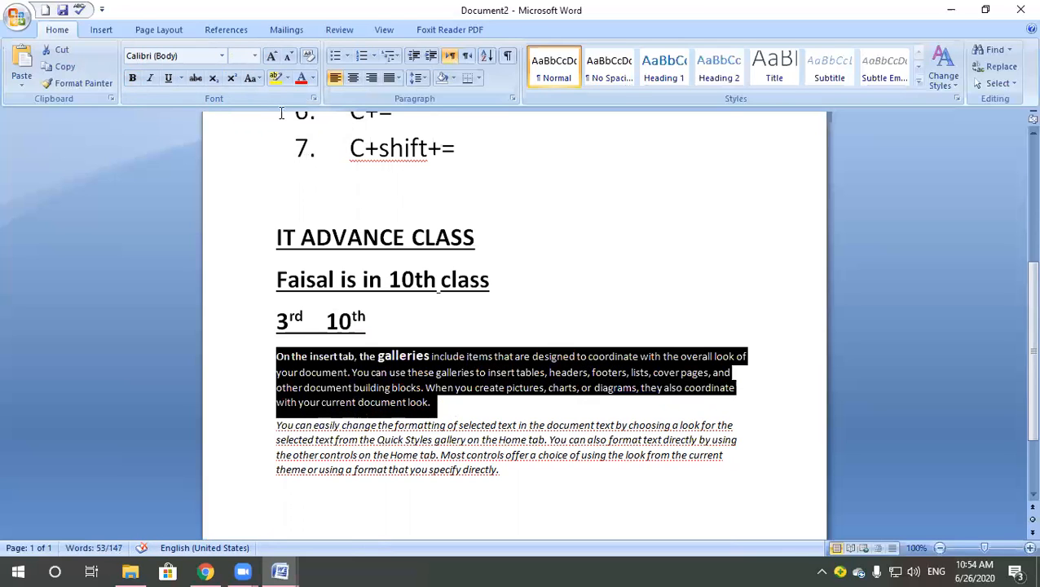
left_click(256, 80)
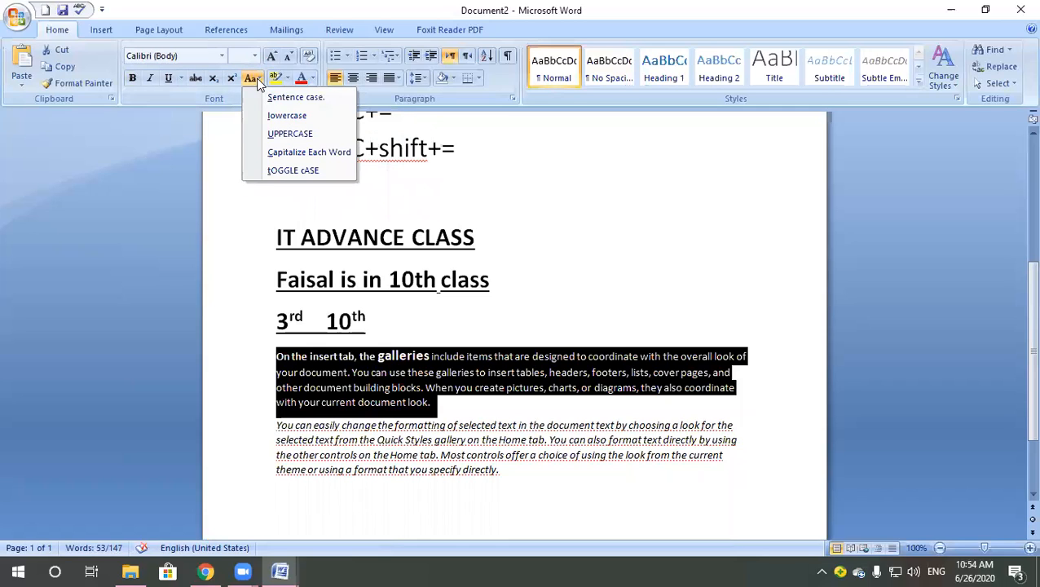
left_click(308, 155)
left_click(436, 373)
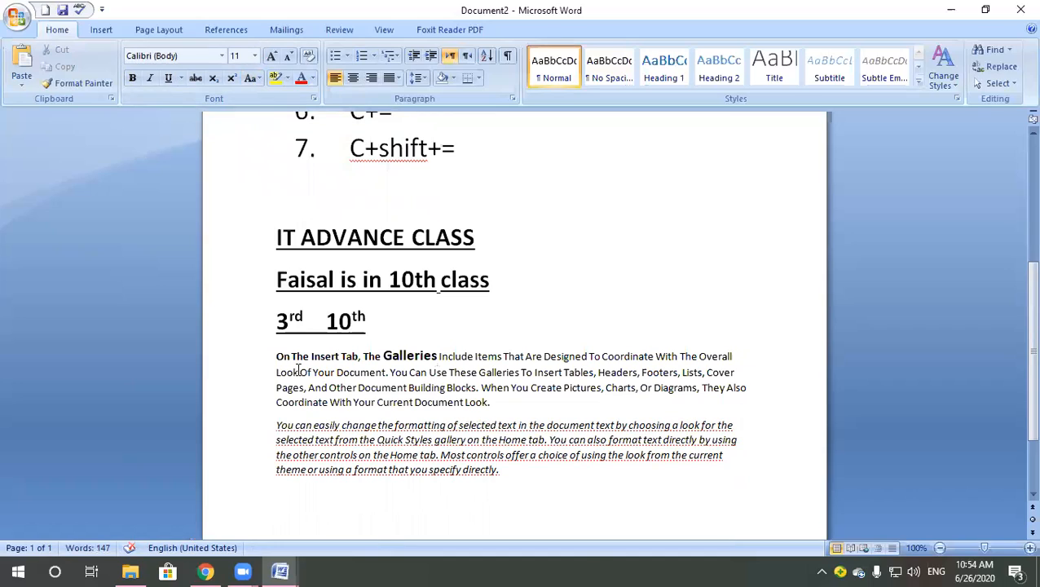
left_click_drag(283, 357, 253, 356)
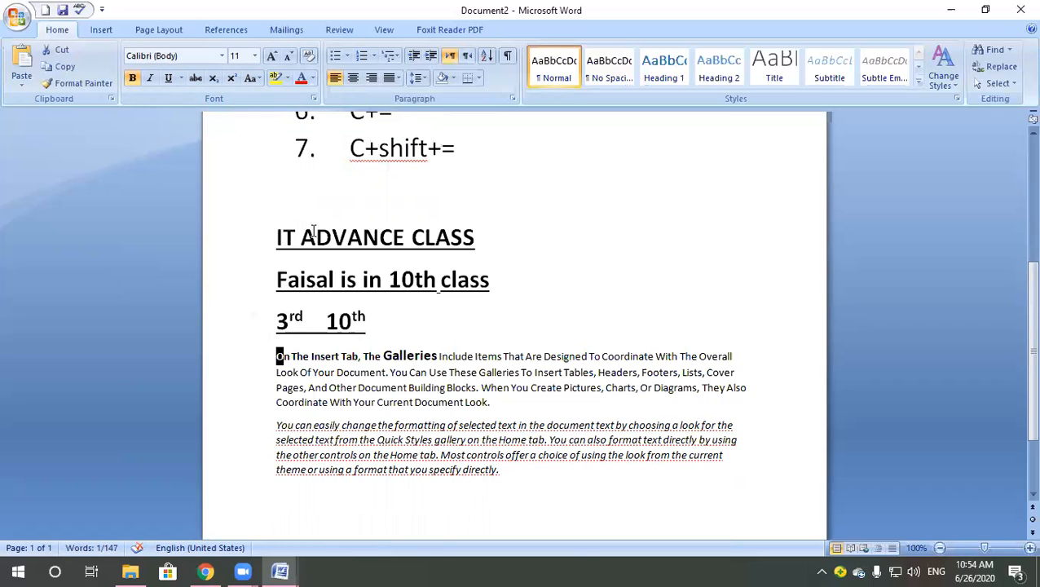
Apply tOGGLE cASE to the "On the Insert tab" paragraph and look over the case options again.
left_click_drag(278, 357, 491, 403)
left_click(252, 78)
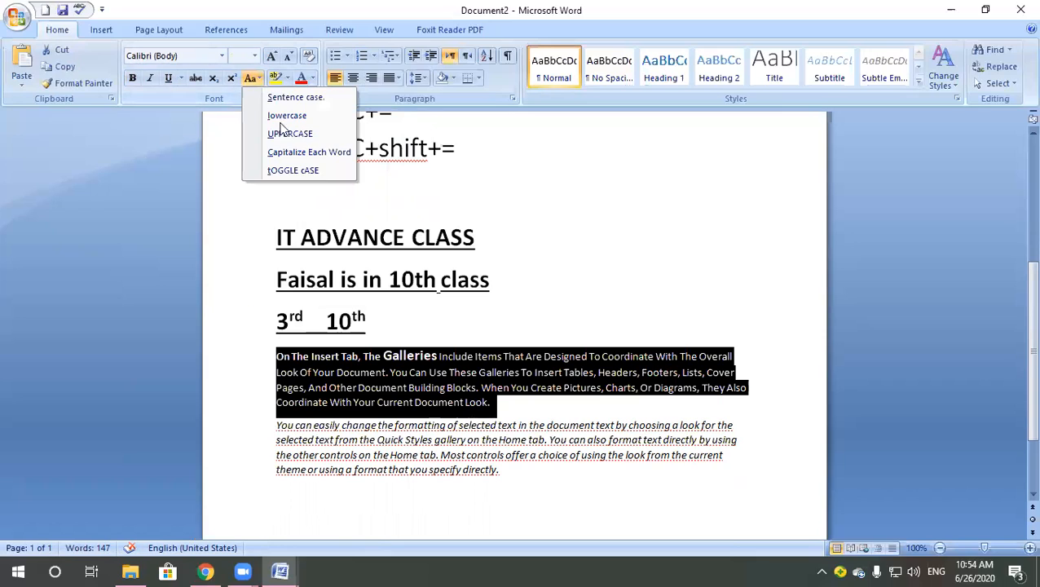
left_click(295, 171)
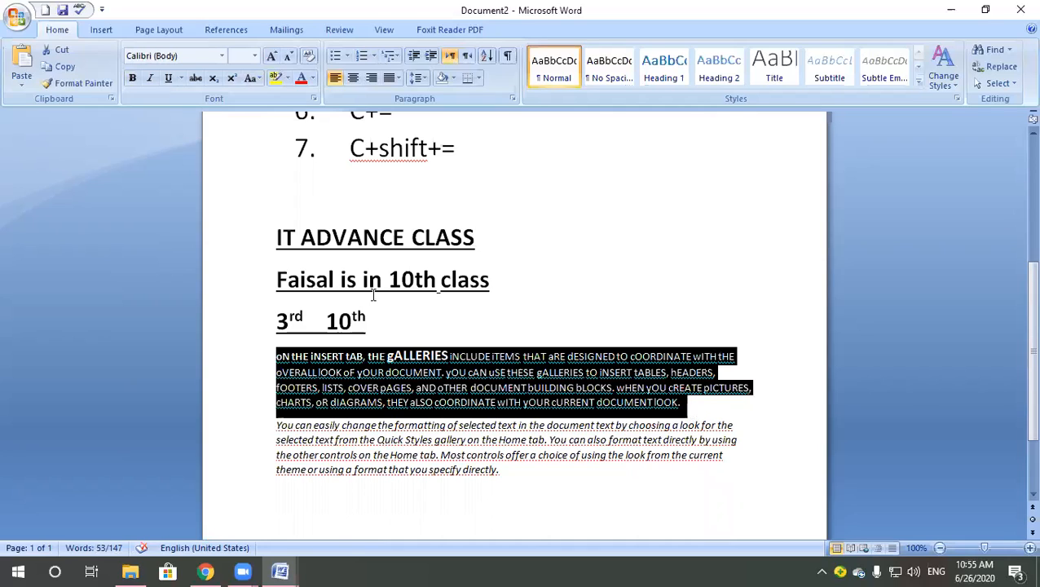
left_click(251, 78)
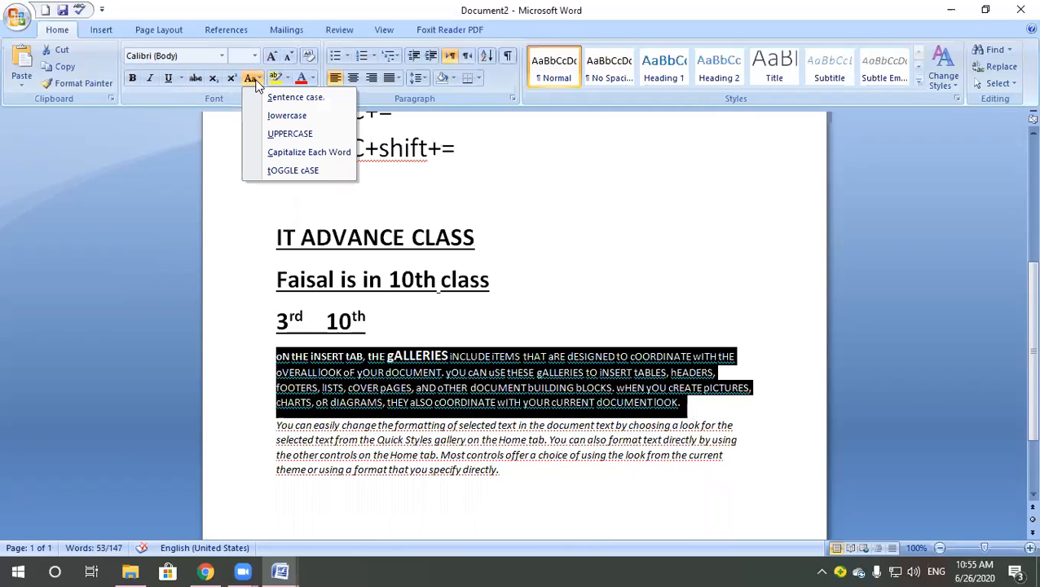
scroll(387, 268, "up", 2)
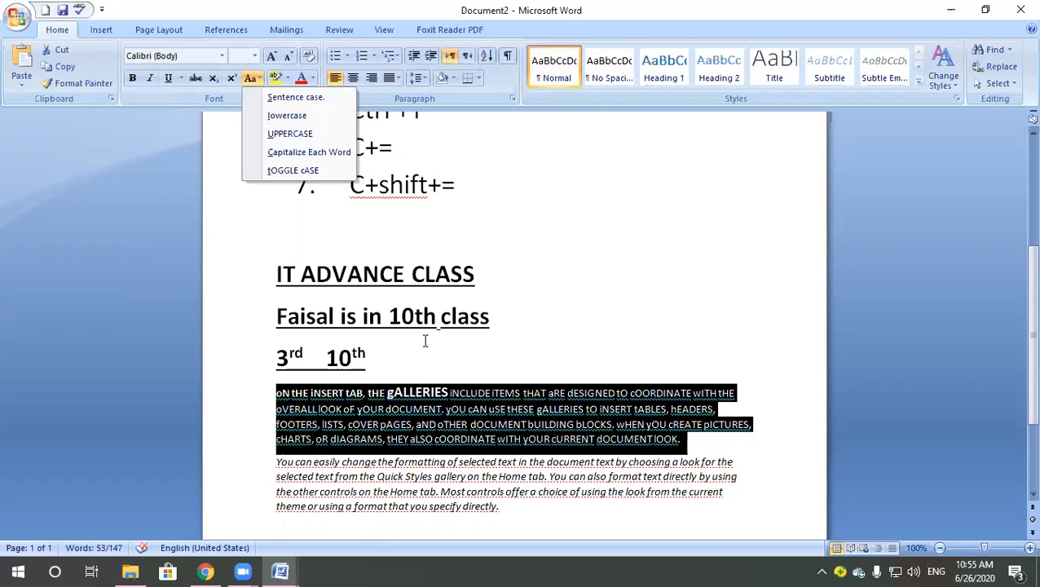
left_click(386, 268)
Start an eighth item in the numbered shortcut list with the text "Shift +".
left_click(473, 221)
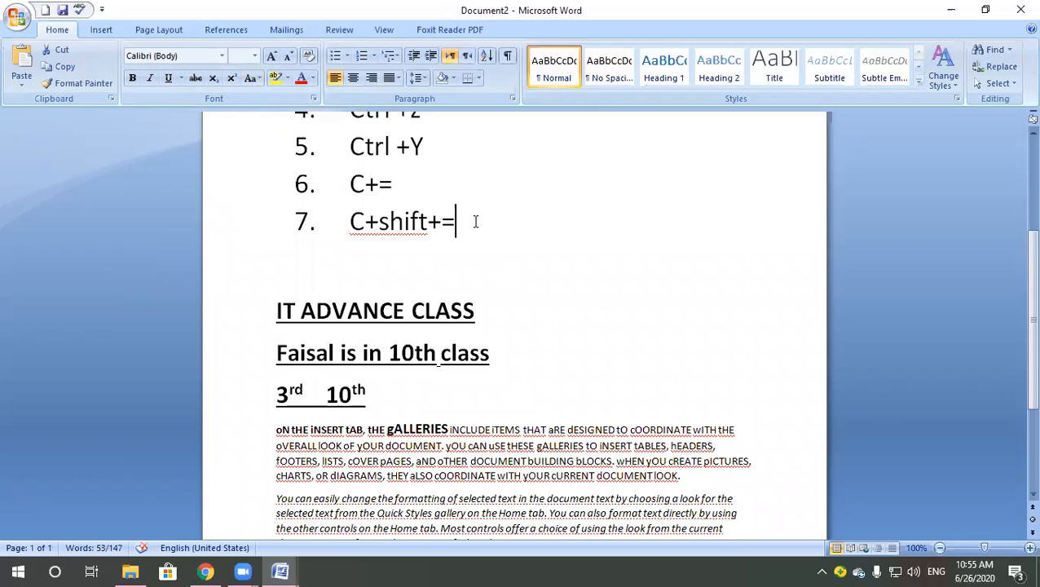
key("Return")
type("shift +")
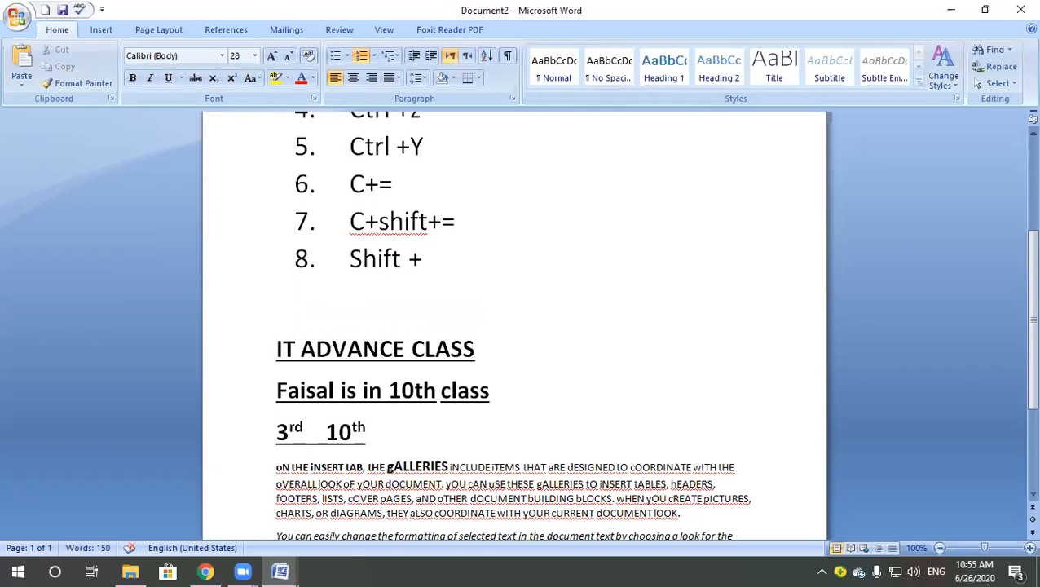
Select the "On the Insert tab" paragraph below the headings and cycle its letter case to all uppercase.
scroll(452, 352, "down", 1)
left_click_drag(277, 430, 672, 481)
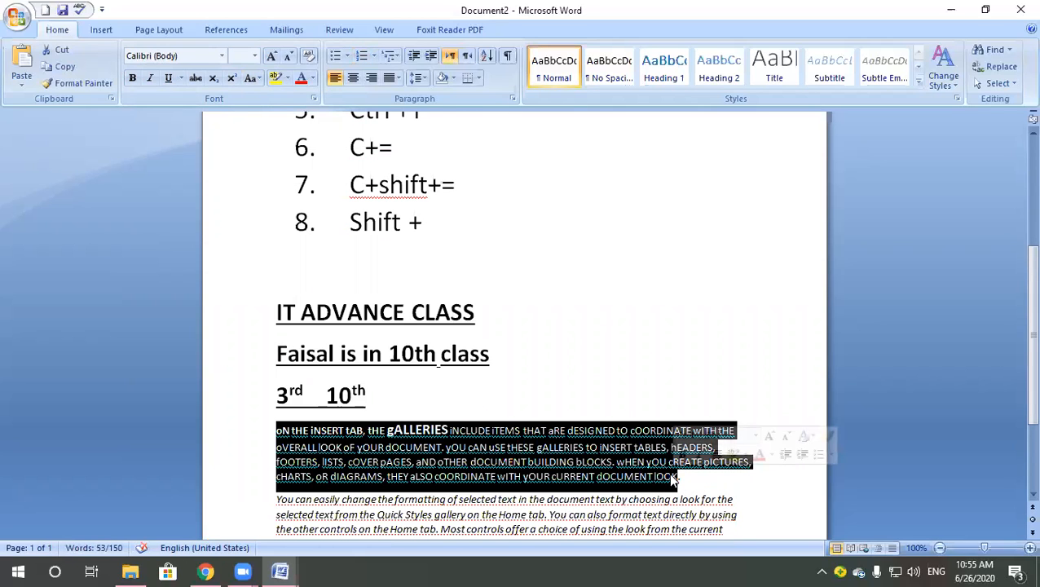
key("shift+F7")
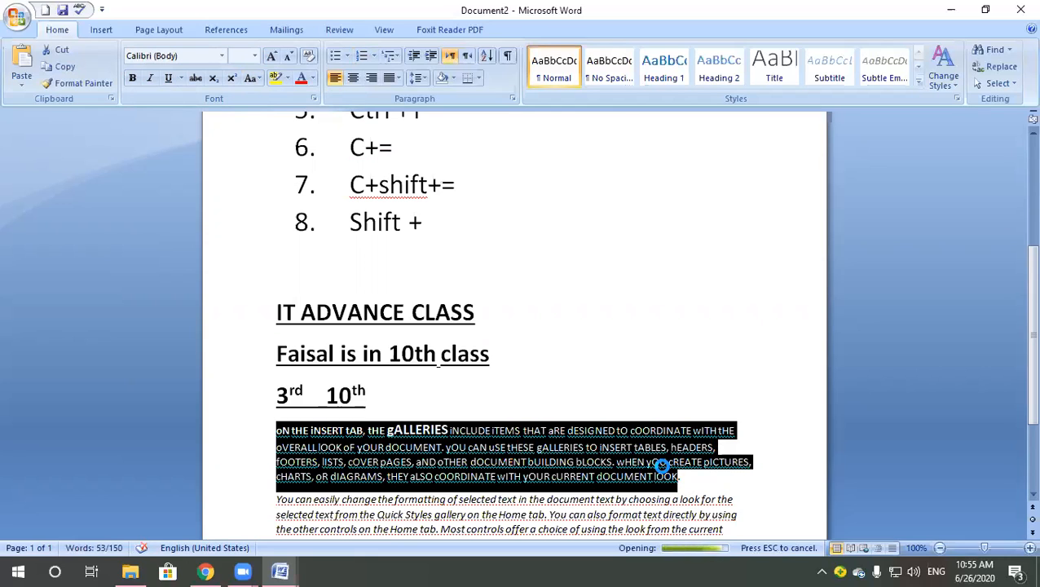
key("Delete")
key("ctrl+z")
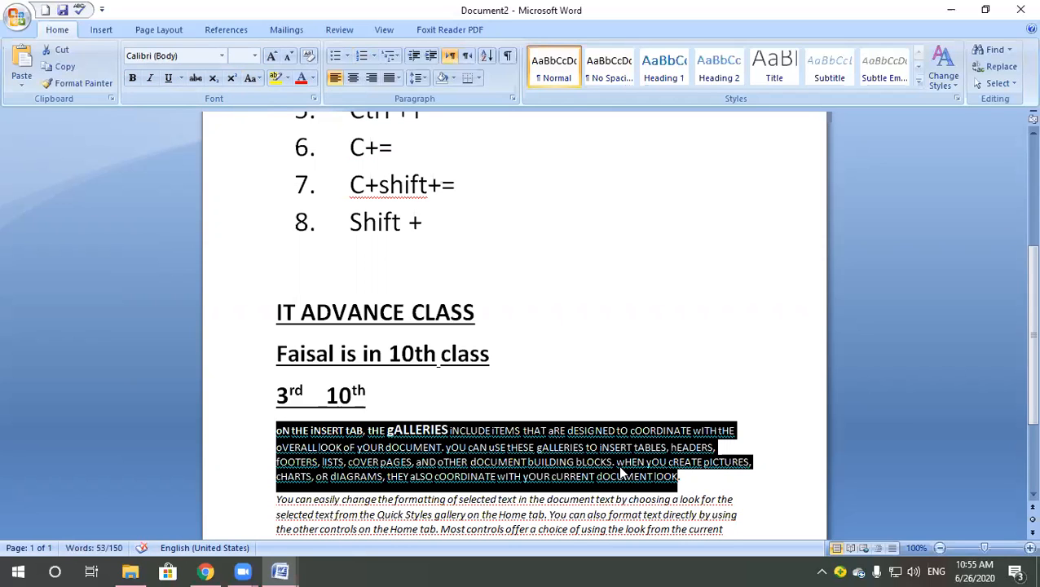
key("shift+F3")
key("shift+F3")
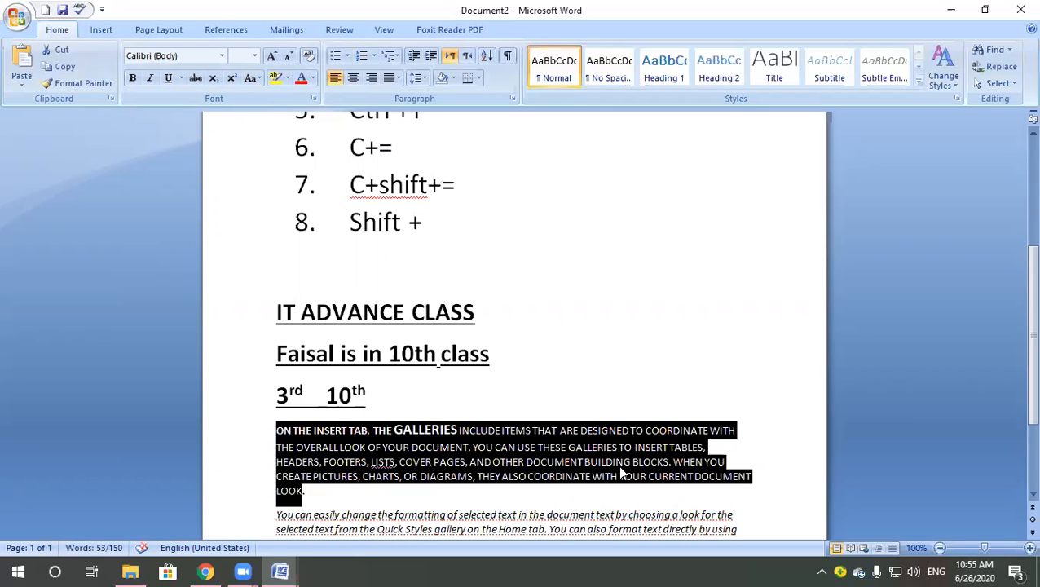
Complete the eighth shortcut list item as "Shift + f3".
left_click(432, 230)
type("f3")
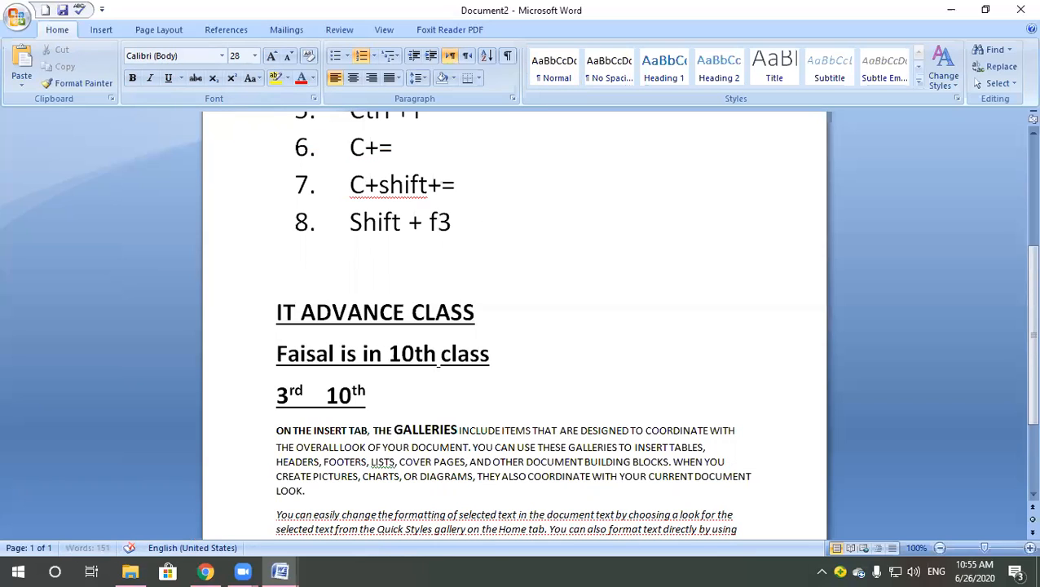
Select the uppercase paragraph and cycle its case through lowercase and sentence case back to uppercase.
scroll(488, 350, "down", 1)
left_click(277, 394)
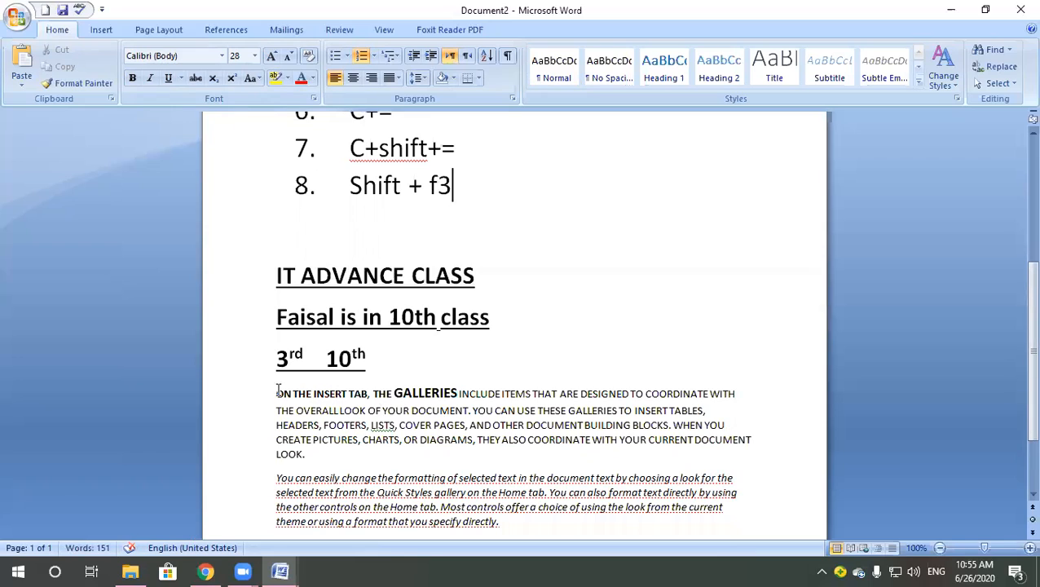
triple_click(354, 454)
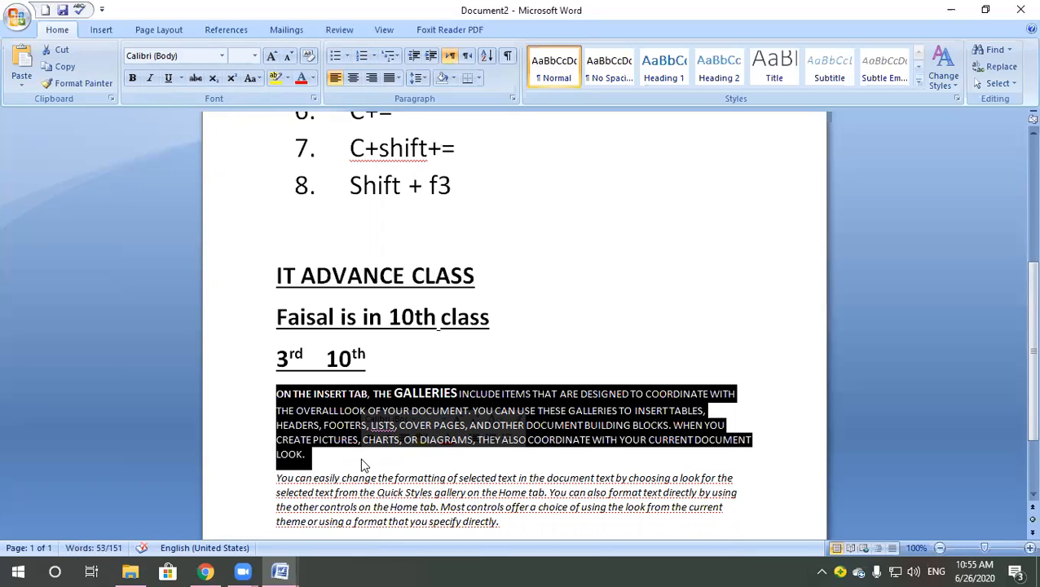
key("shift+F3")
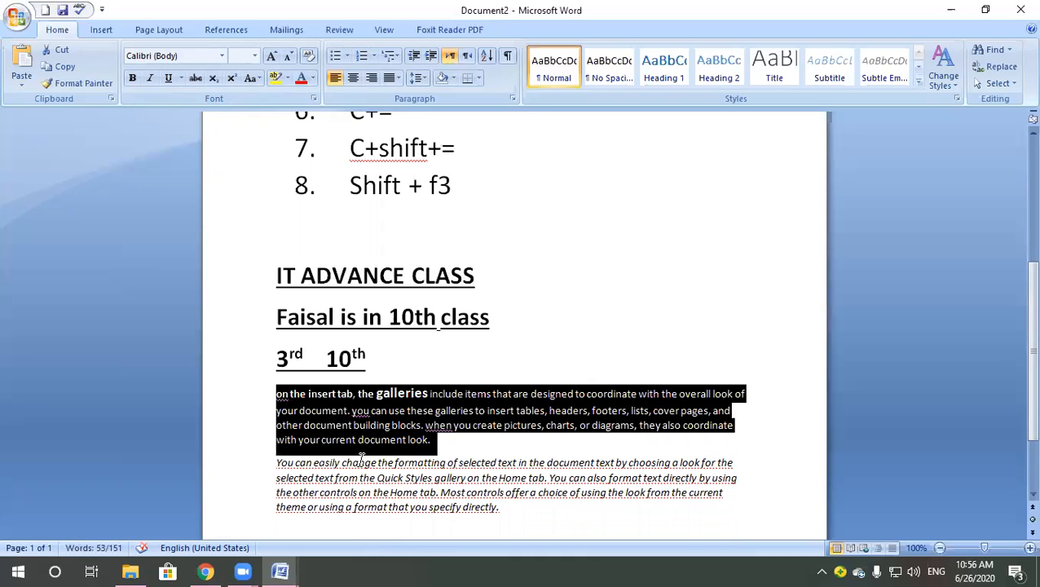
key("shift+F3")
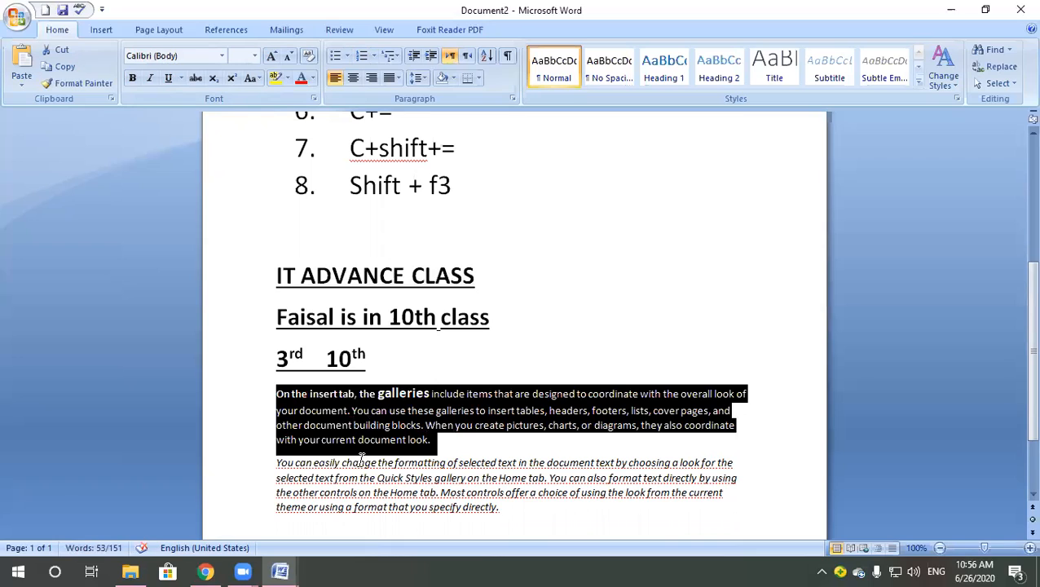
key("shift+F3")
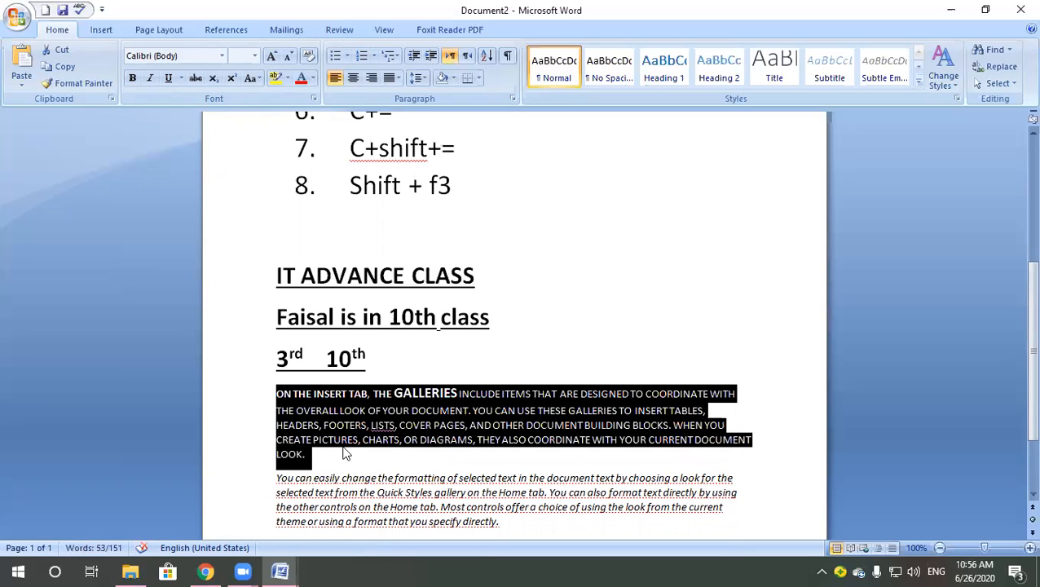
Highlight the "Shift + f3" item, then reselect the "On the Insert tab" paragraph and cycle its letter case repeatedly.
triple_click(327, 186)
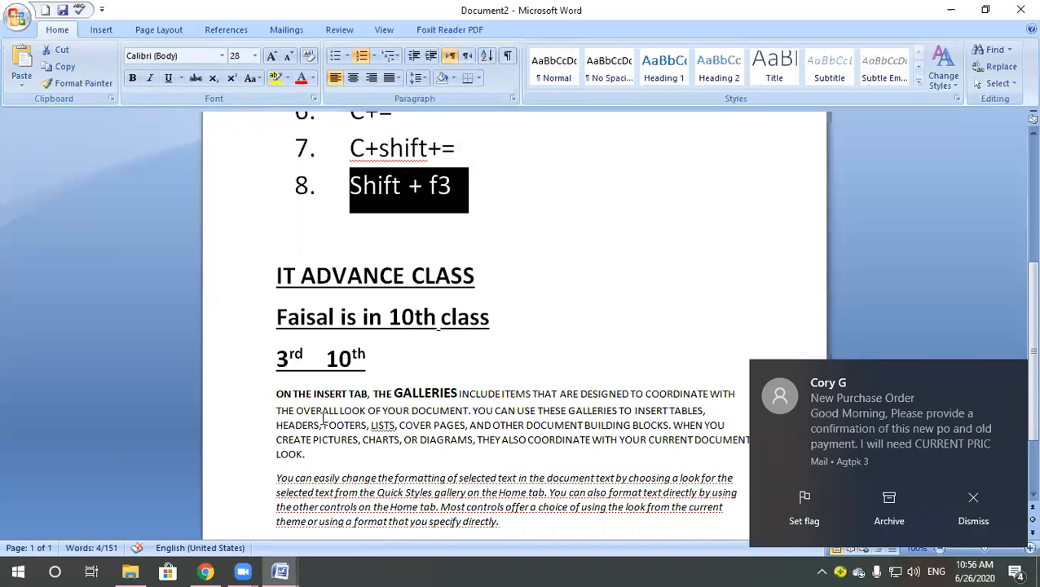
left_click_drag(277, 395, 336, 464)
key("shift+F3")
key("shift+F3")
key("shift+F3")
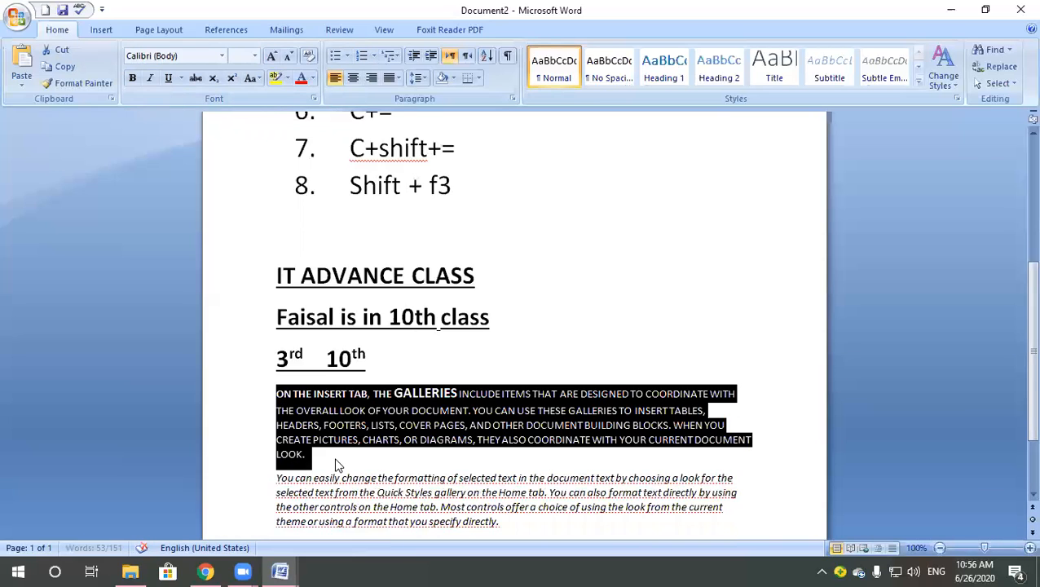
key("shift+F3")
key("shift+F3")
key("shift+F3")
key("shift+F3")
key("shift+F3")
key("shift+F3")
key("shift+F3")
key("shift+F3")
key("shift+F3")
Review the numbered shortcut list and select all eight items from "Ctrl + {}" to "Shift + f3".
scroll(447, 288, "up", 6)
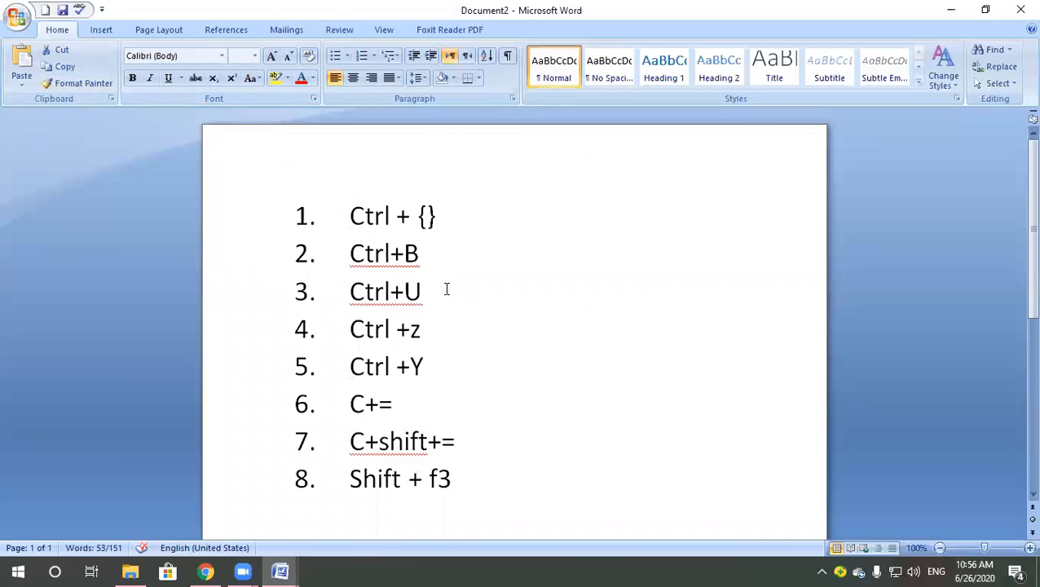
scroll(487, 346, "down", 3)
scroll(487, 346, "up", 3)
left_click_drag(356, 214, 465, 479)
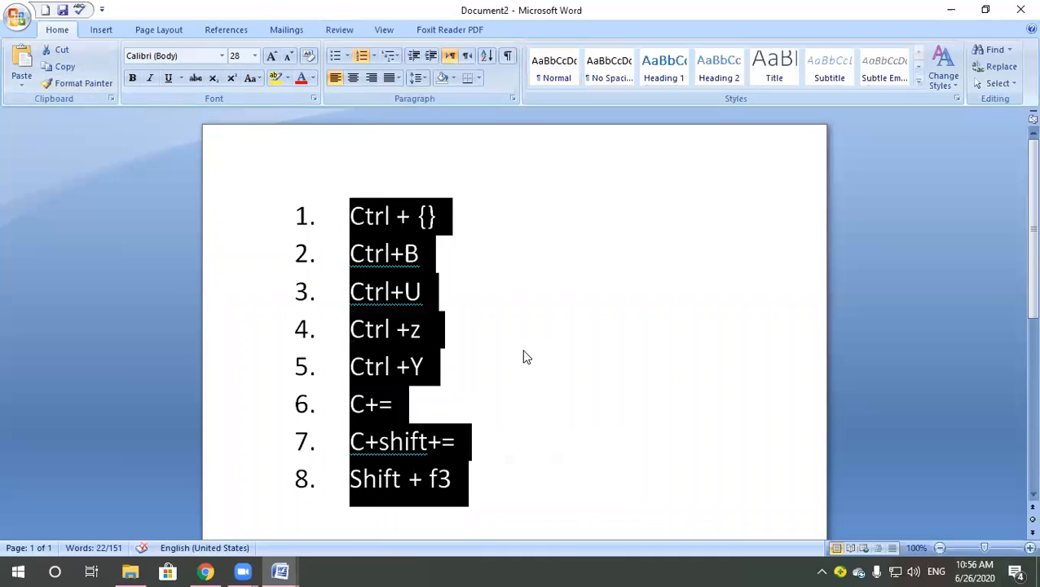